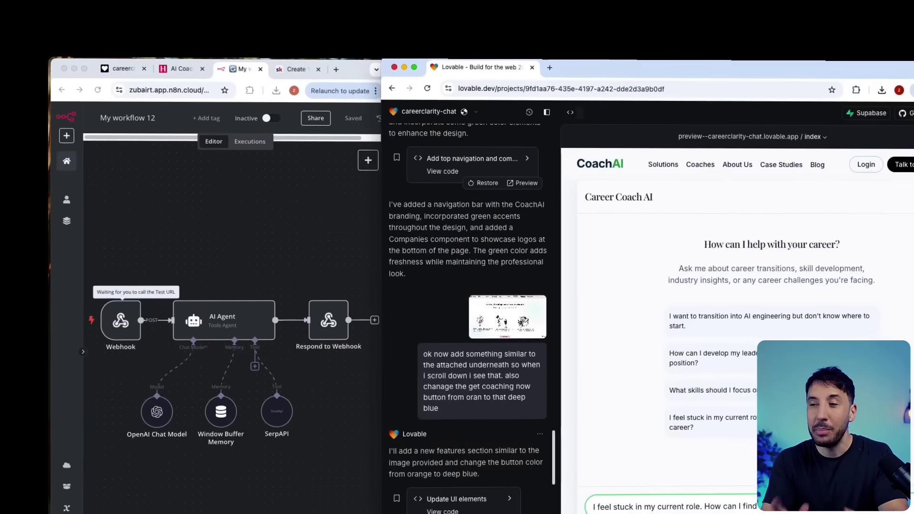
Step: Send a suggested career question through the CoachAI preview chat
left_click(673, 414)
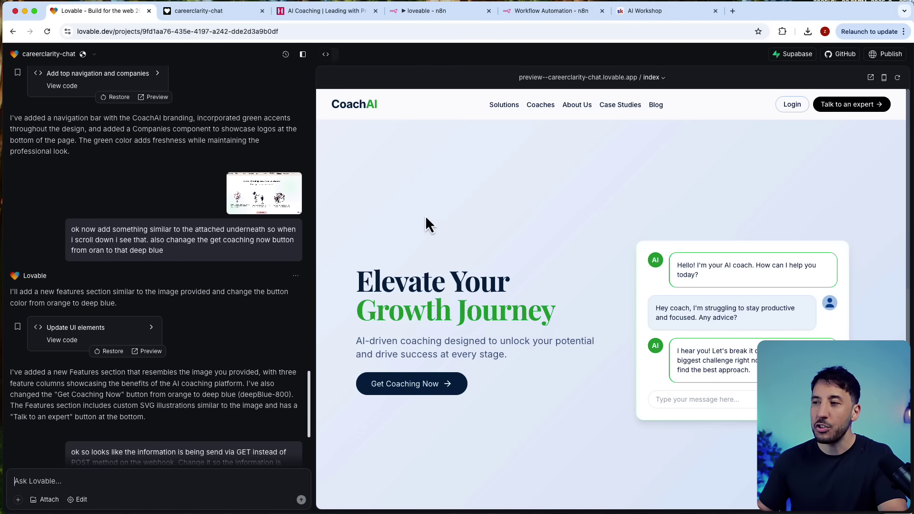
Step: Compare the CoachAI preview with the coachello.ai reference site, then bring up the n8n workflow
scroll(426, 218, "down", 5)
scroll(426, 218, "up", 5)
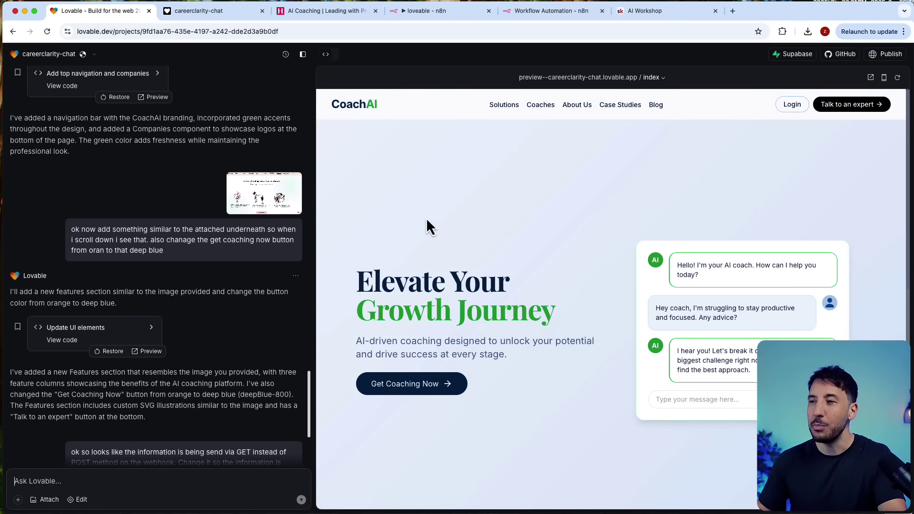
left_click(314, 16)
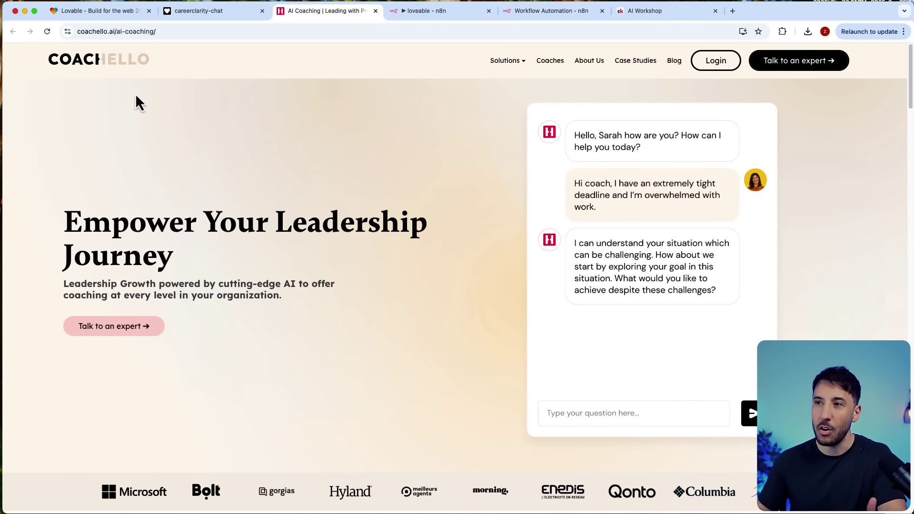
scroll(201, 186, "down", 5)
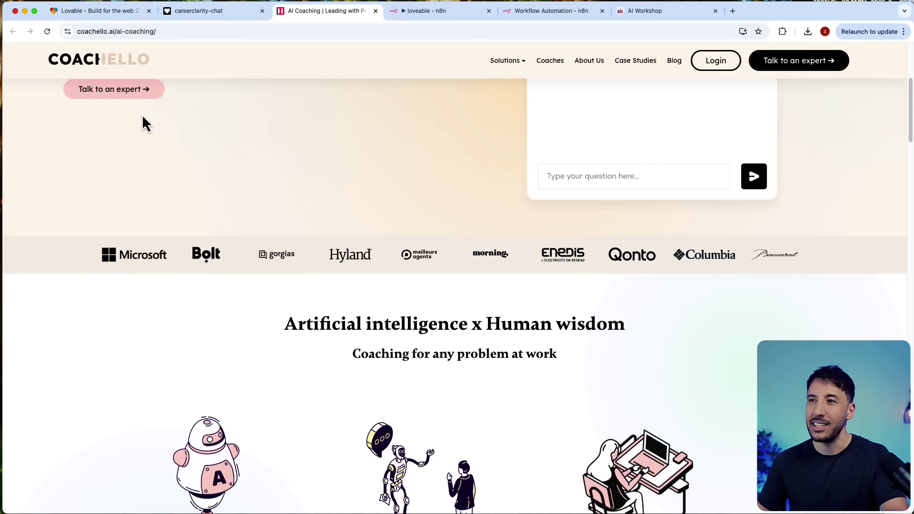
left_click(122, 14)
scroll(438, 261, "down", 10)
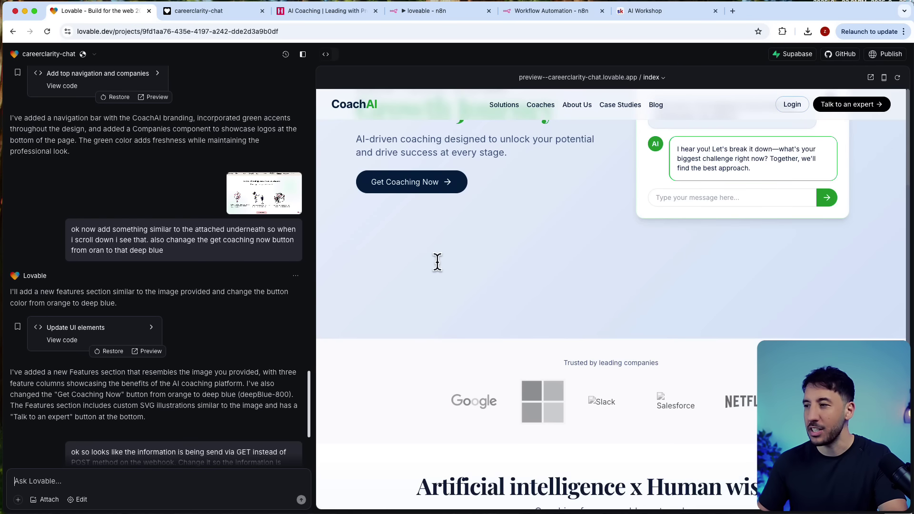
scroll(438, 261, "up", 10)
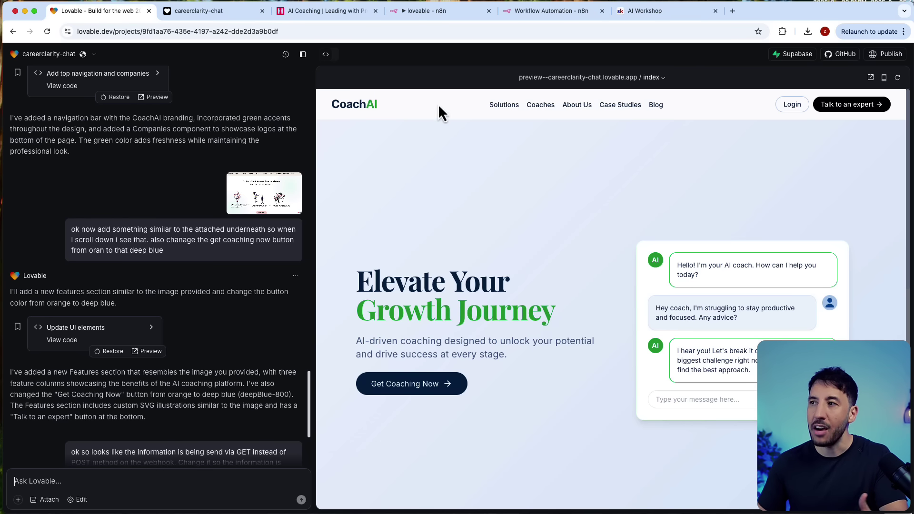
left_click(455, 13)
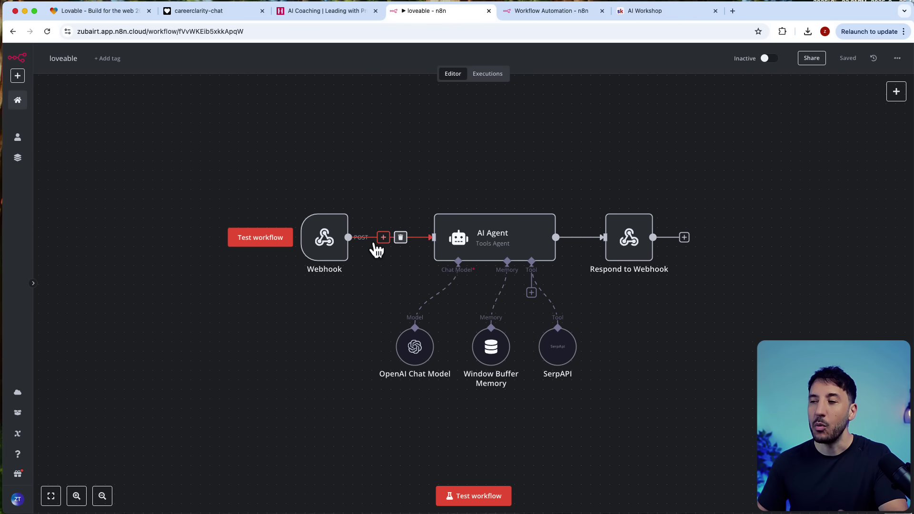
Step: Confirm Get Coaching Now opens the career chat, then return from n8n to Lovable
left_click(137, 14)
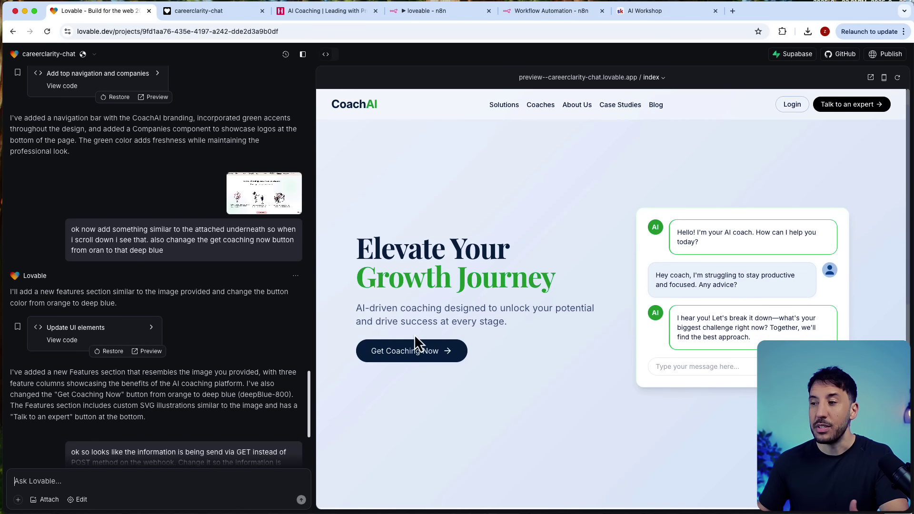
left_click(416, 347)
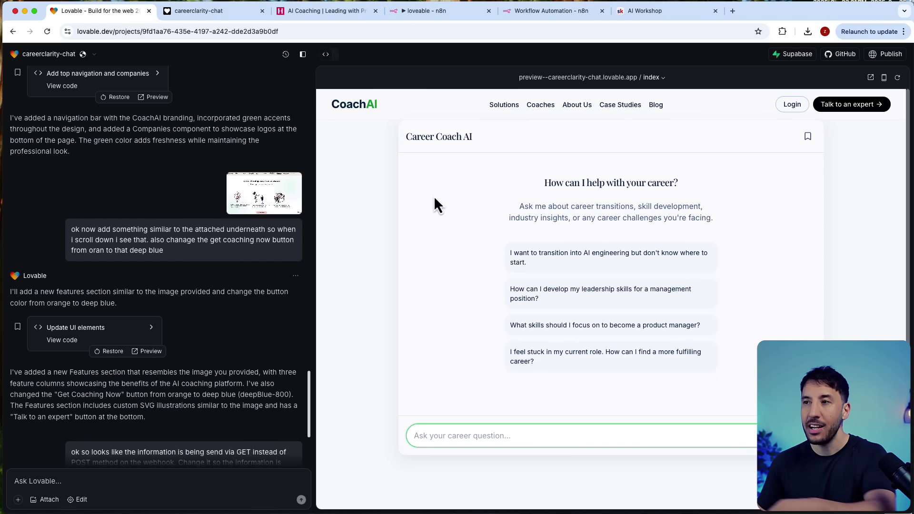
left_click(410, 18)
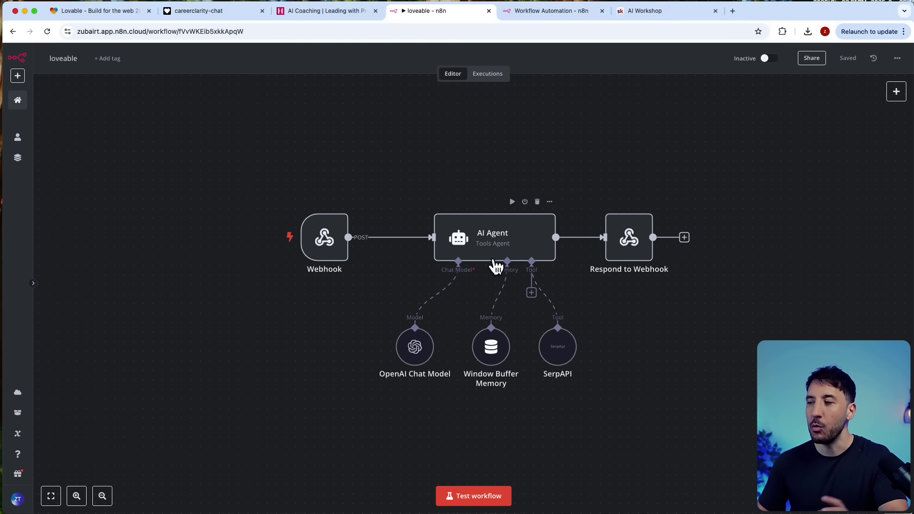
left_click(112, 13)
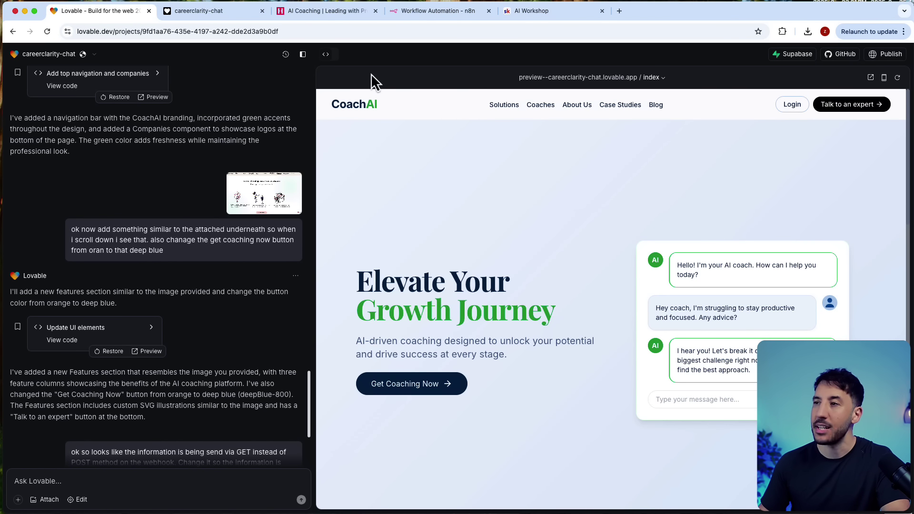
Step: Open the Deep Dive Topics with n8n course in the AI Workshop classroom
left_click(431, 15)
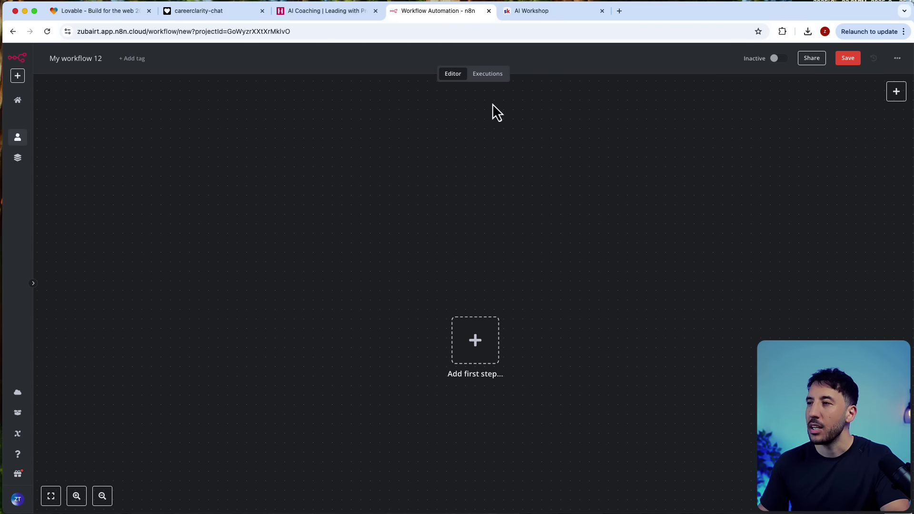
left_click(527, 15)
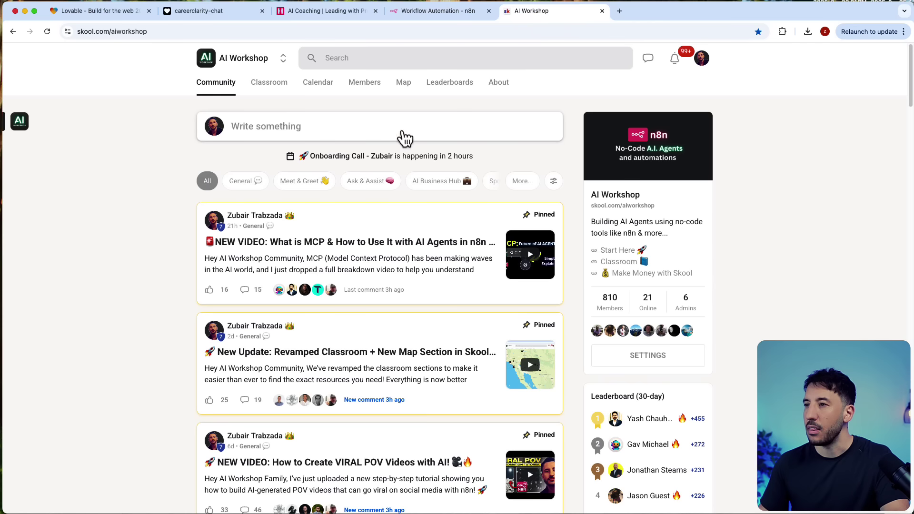
left_click(269, 88)
scroll(369, 255, "down", 2)
left_click(243, 326)
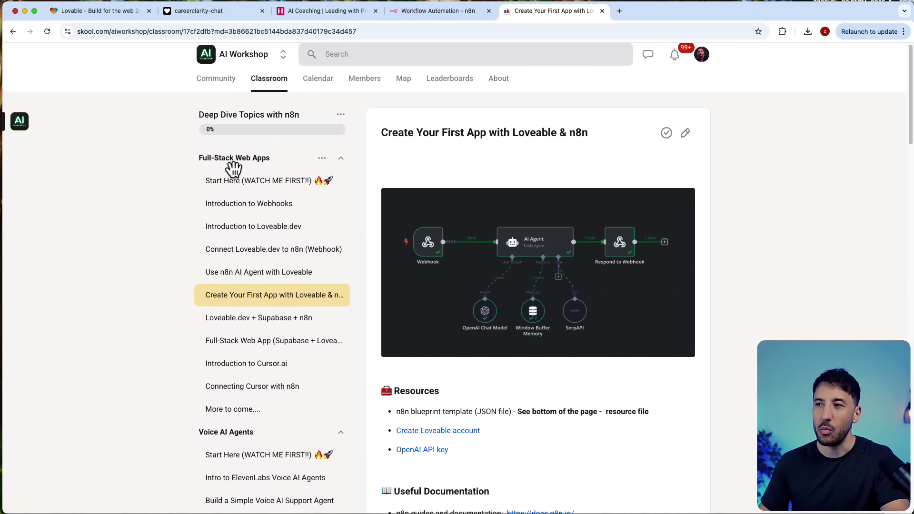
Step: Browse the Introduction to Webhooks, Introduction to Loveable.dev and Use n8n AI Agent lessons
left_click(245, 208)
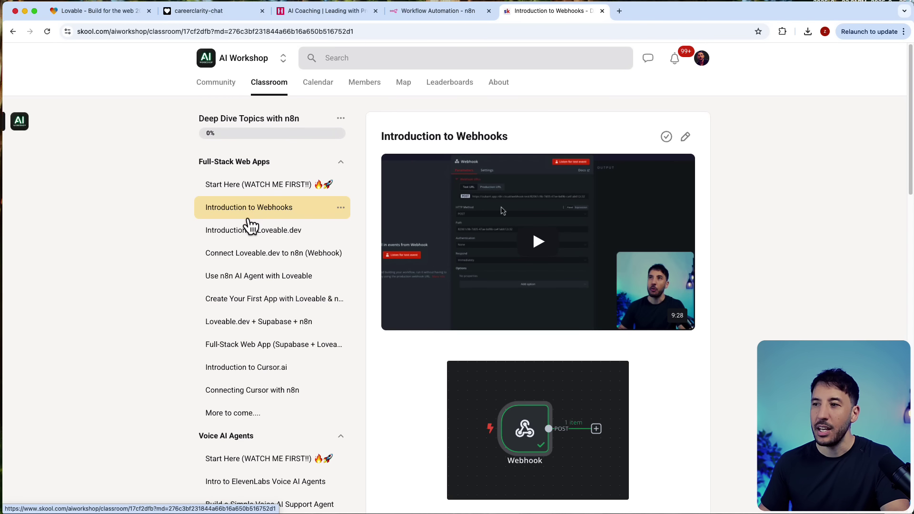
left_click(249, 230)
scroll(253, 287, "down", 2)
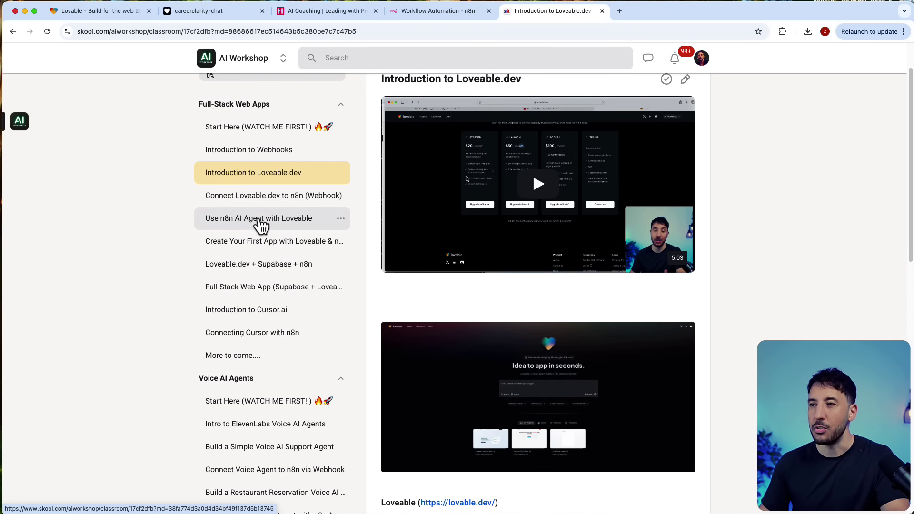
left_click(259, 218)
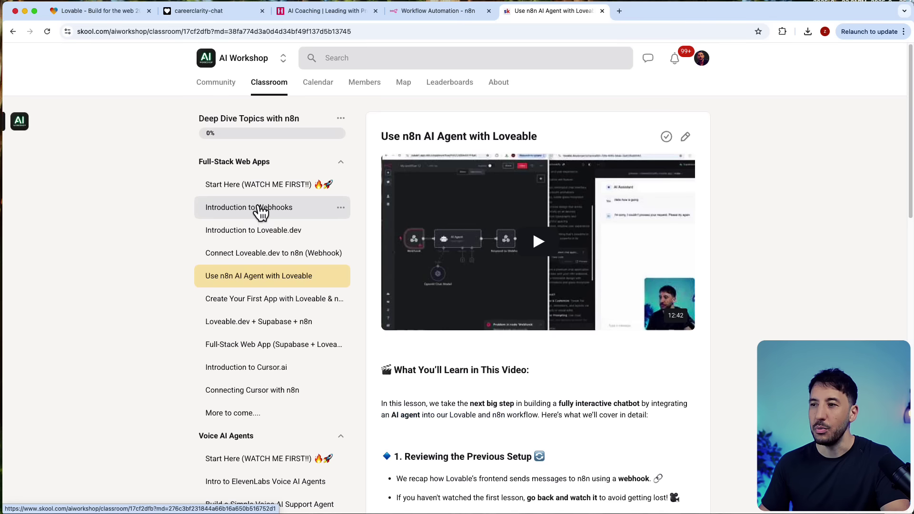
left_click(260, 268)
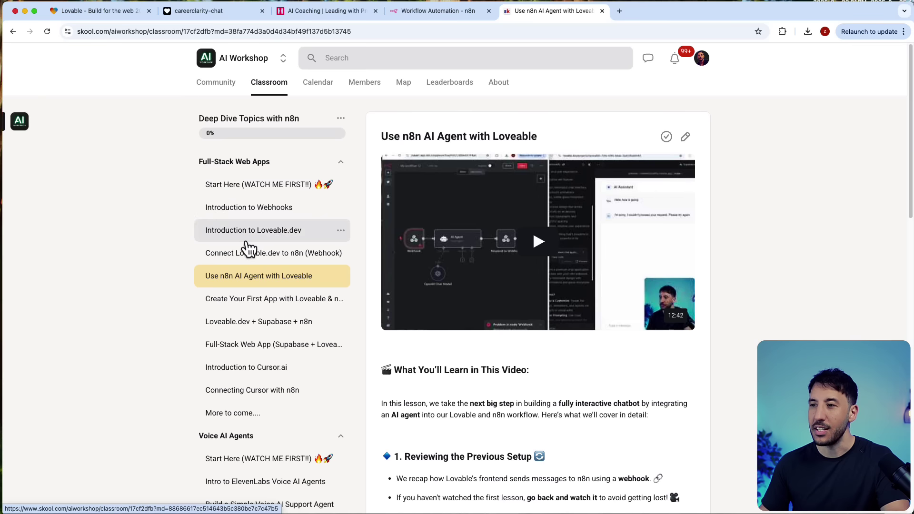
left_click(251, 304)
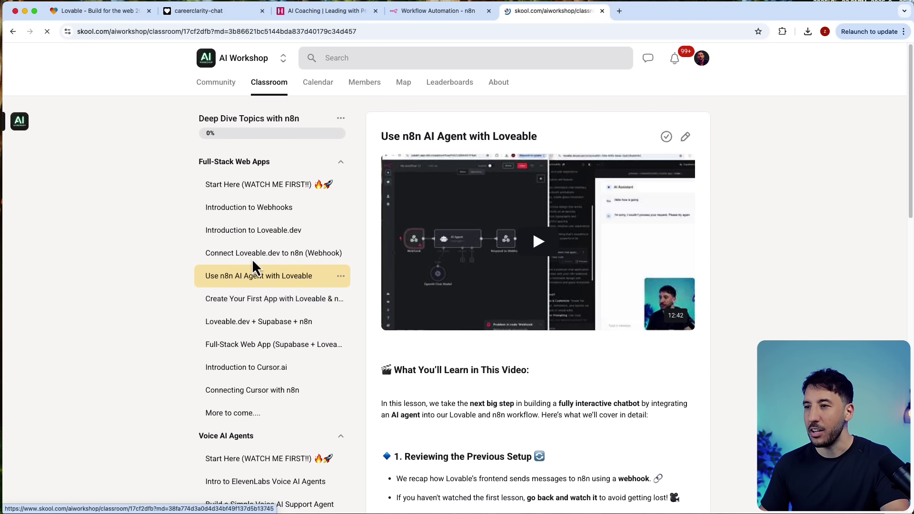
left_click(260, 208)
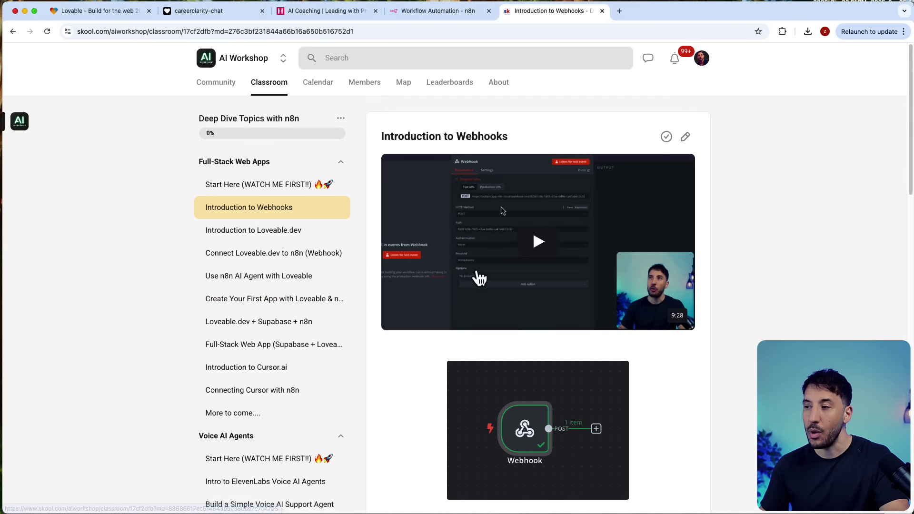
scroll(475, 274, "down", 5)
scroll(475, 270, "up", 1)
scroll(264, 179, "up", 4)
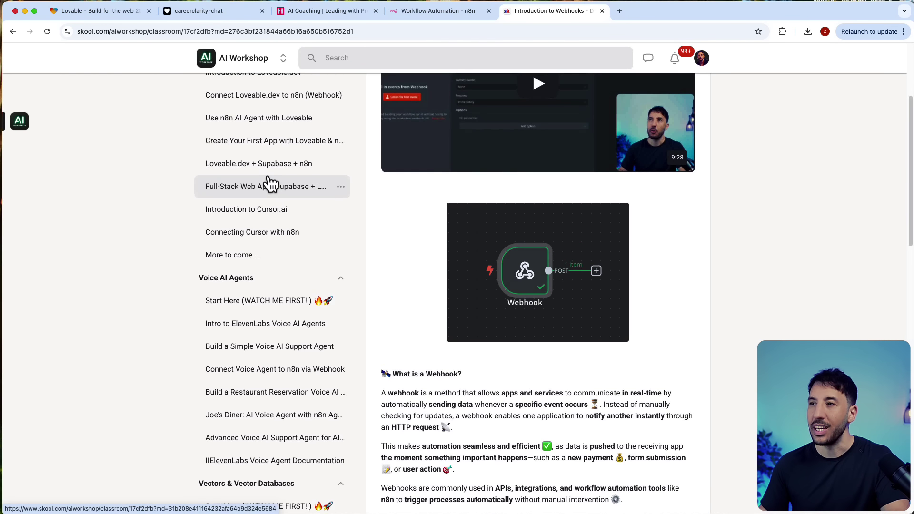
Step: Settle on the Create Your First App with Loveable & n8n lesson and scroll to its resources
left_click(242, 230)
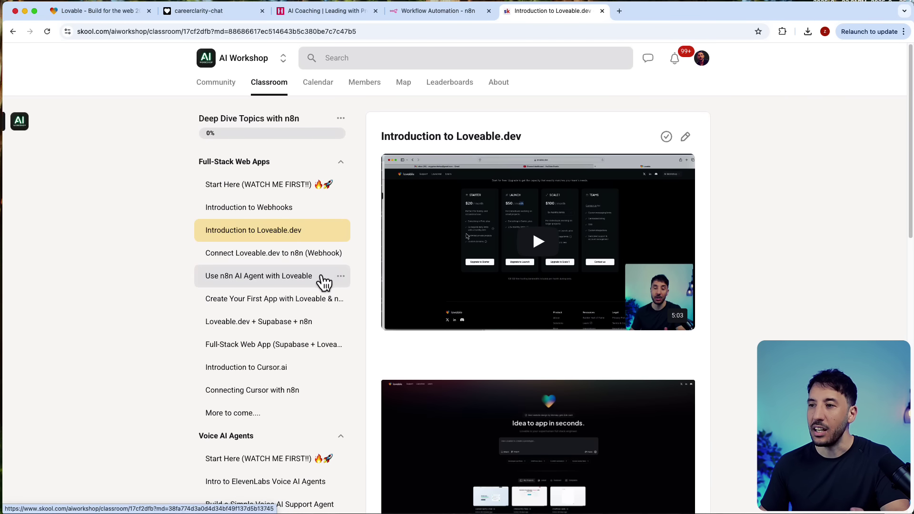
scroll(442, 264, "down", 4)
scroll(442, 263, "up", 4)
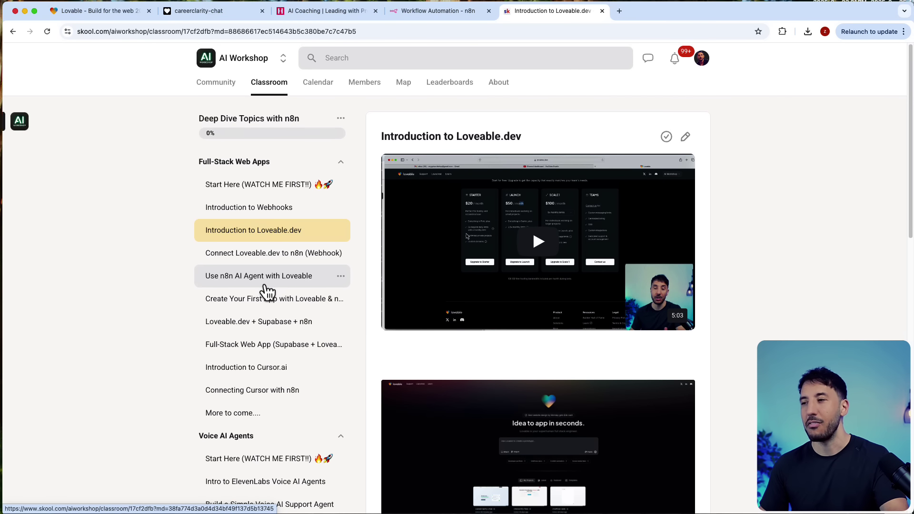
scroll(266, 292, "down", 3)
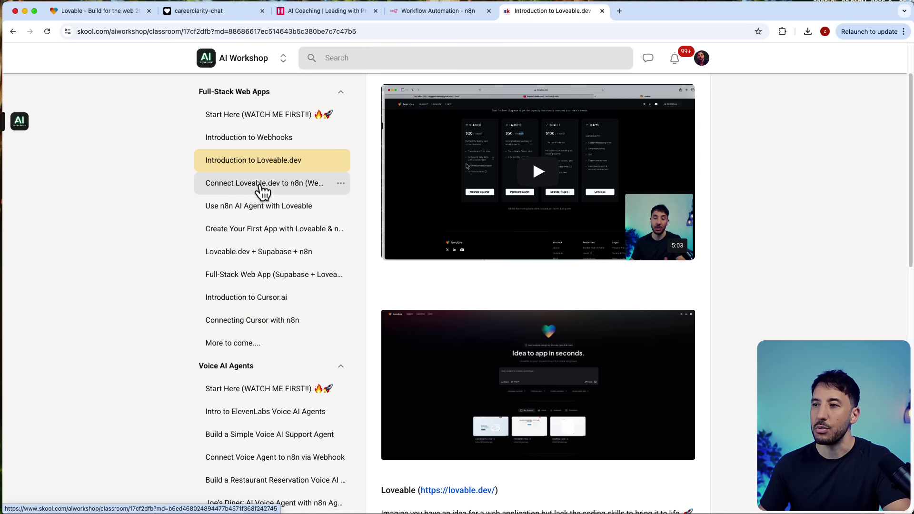
left_click(260, 208)
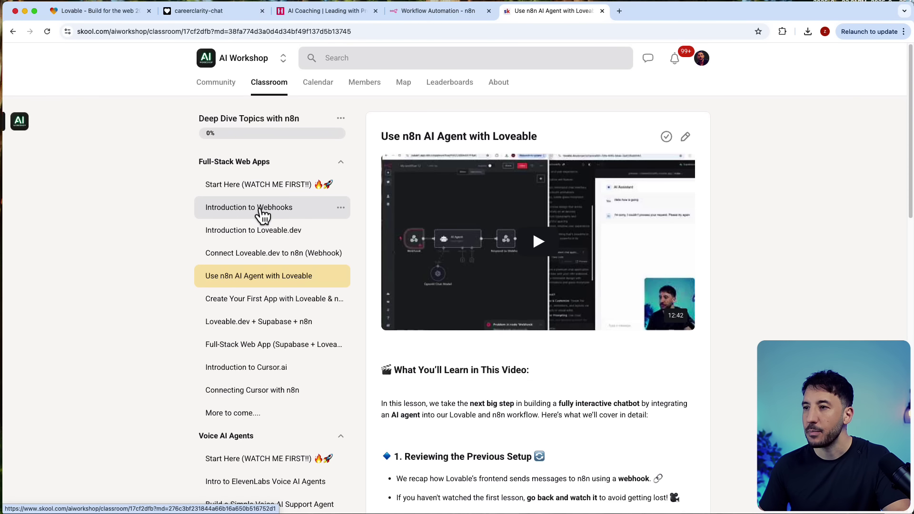
left_click(249, 251)
left_click(246, 283)
left_click(246, 291)
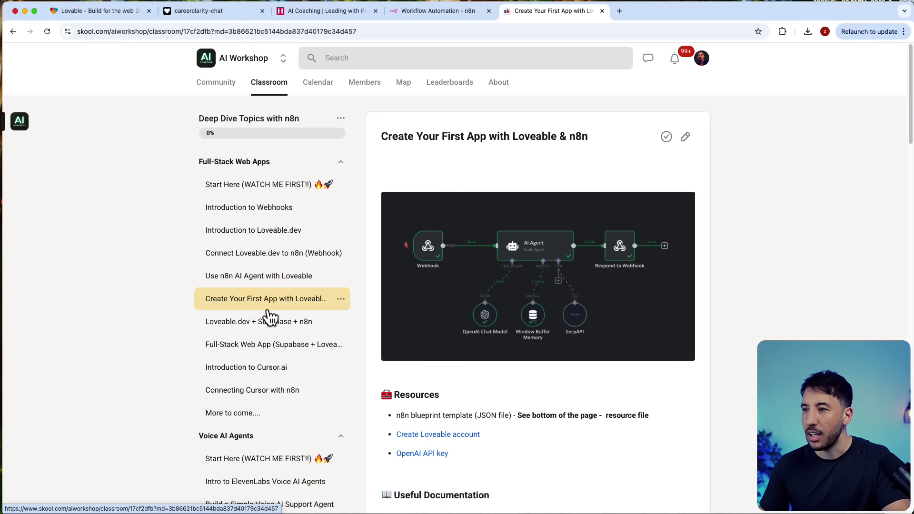
scroll(601, 323, "down", 20)
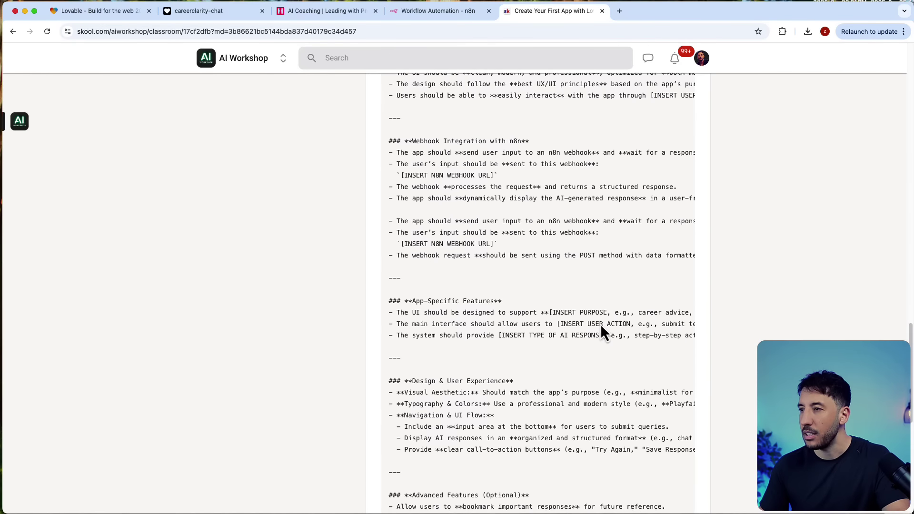
scroll(600, 324, "down", 2)
Step: Download the n8n Blueprint JSON, import it into My workflow 12, and shift all nodes left
left_click(414, 476)
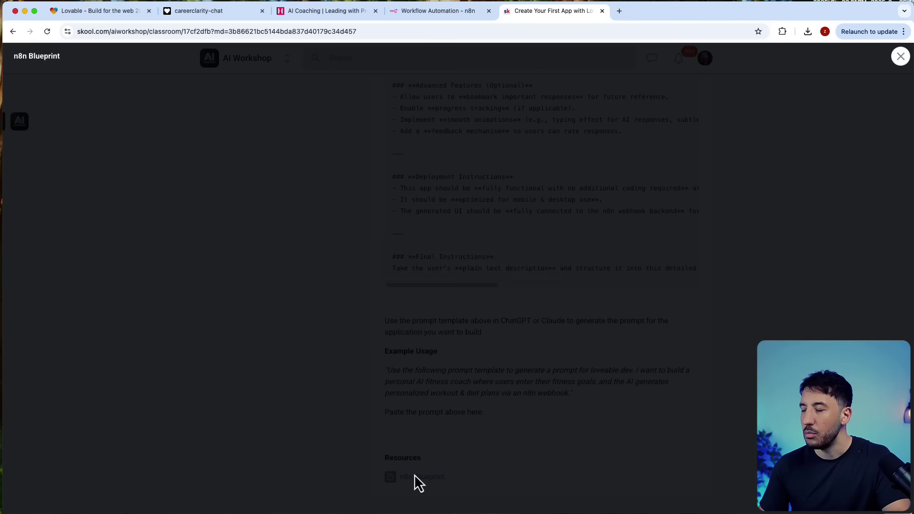
left_click(476, 313)
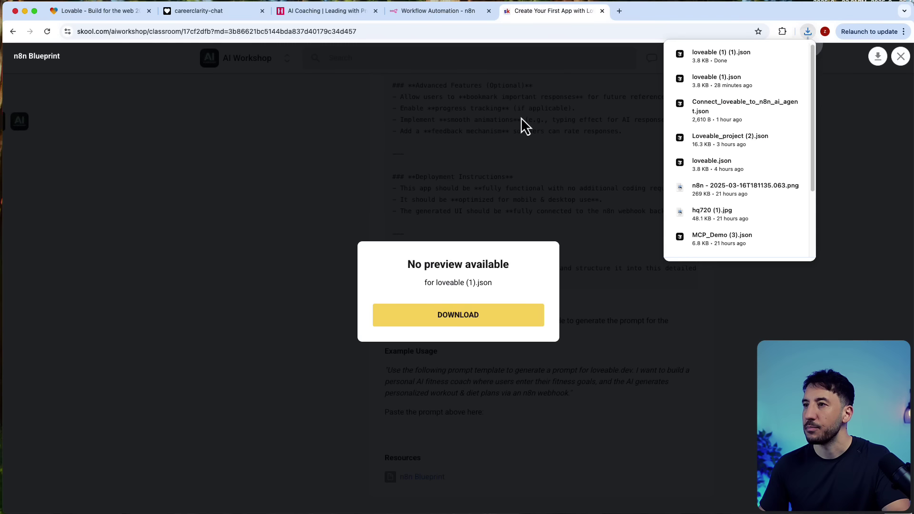
left_click(412, 9)
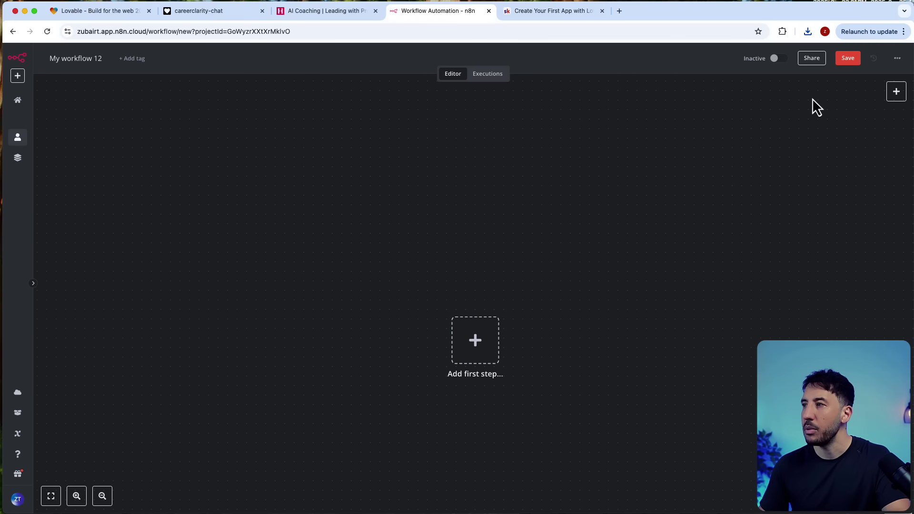
left_click(897, 57)
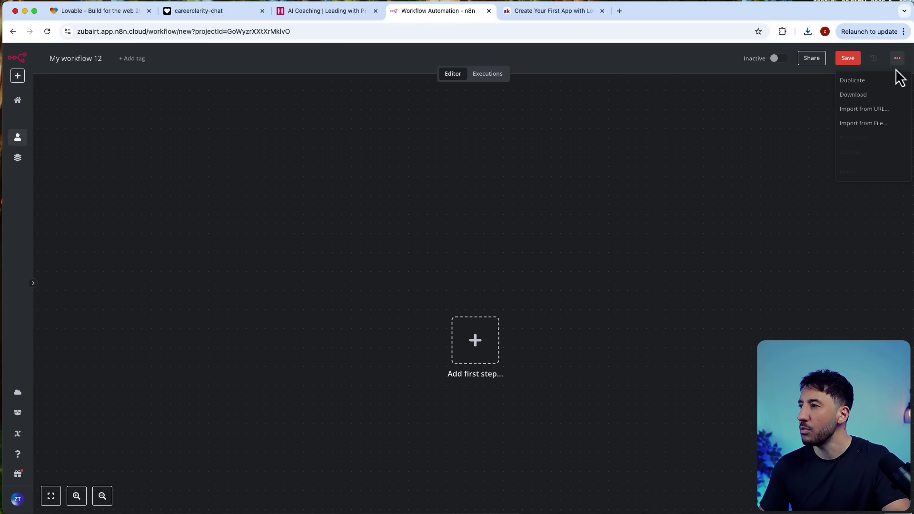
left_click(863, 122)
double_click(162, 109)
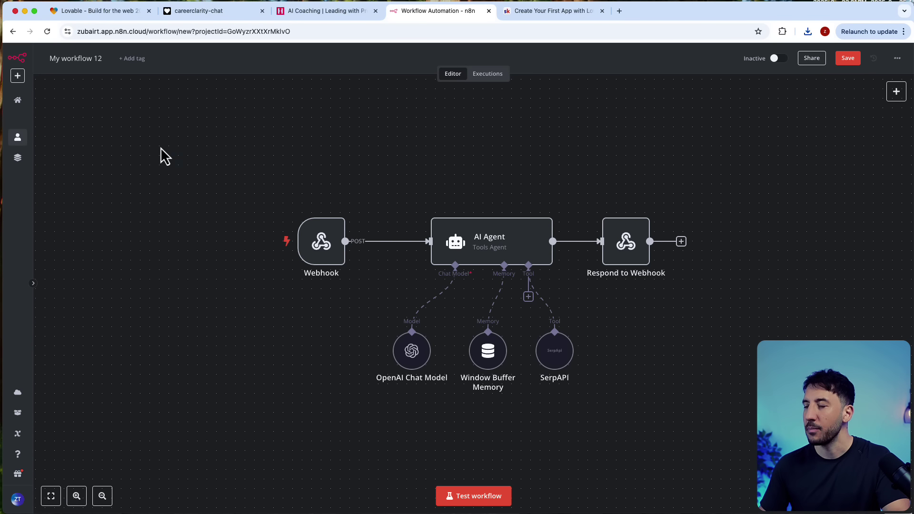
left_click_drag(161, 147, 662, 392)
left_click_drag(471, 284, 376, 265)
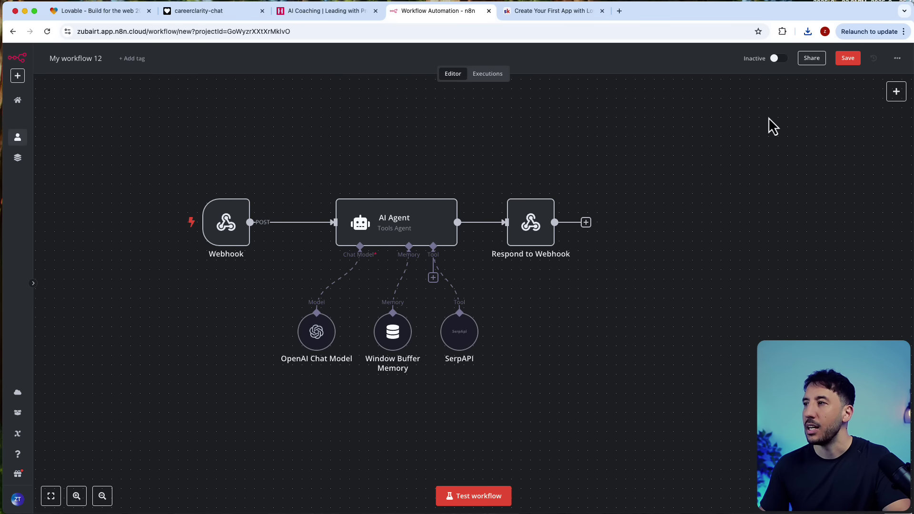
Step: Place Lovable beside n8n, start a workflow test run, and open the Career Coach AI chat
left_click_drag(875, 131, 380, 127)
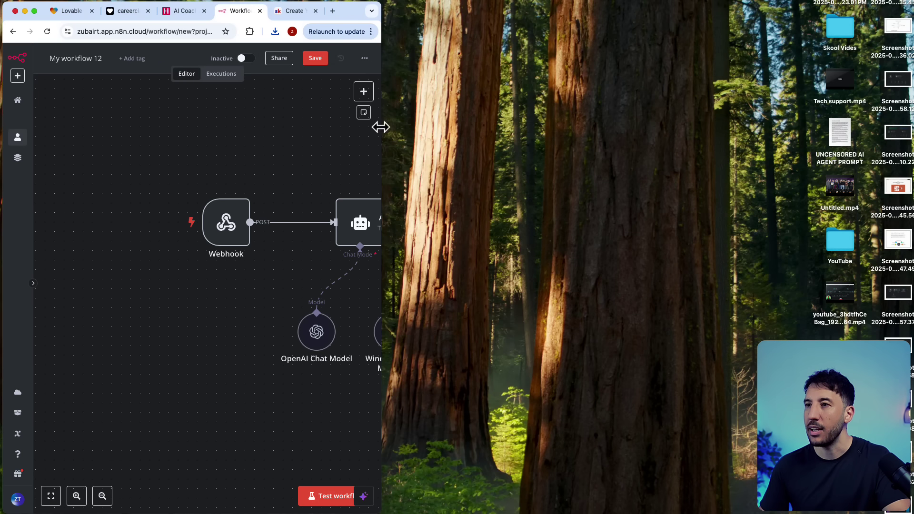
left_click_drag(76, 16, 193, 343)
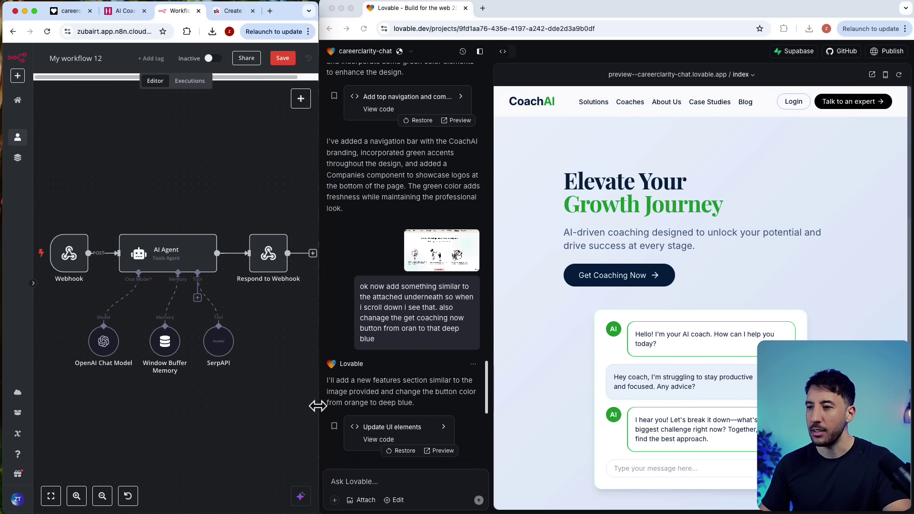
left_click_drag(317, 406, 535, 405)
left_click(315, 497)
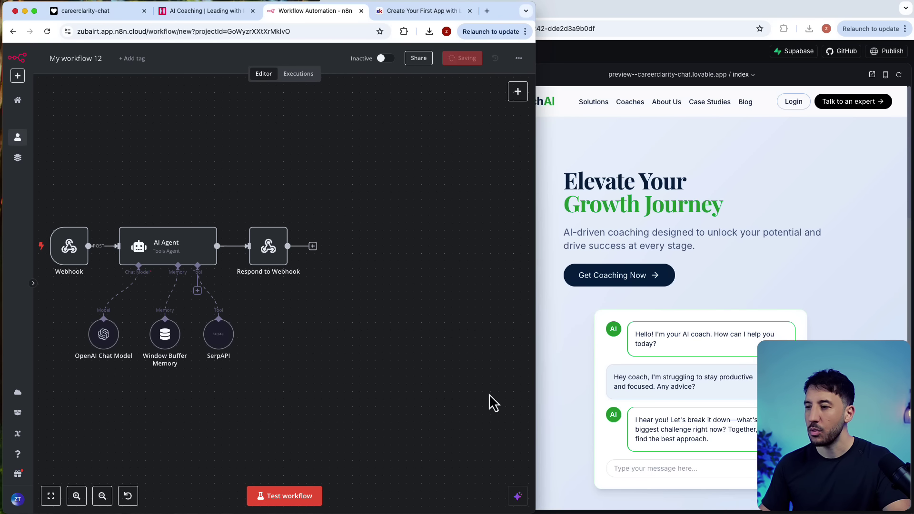
left_click_drag(534, 376, 316, 371)
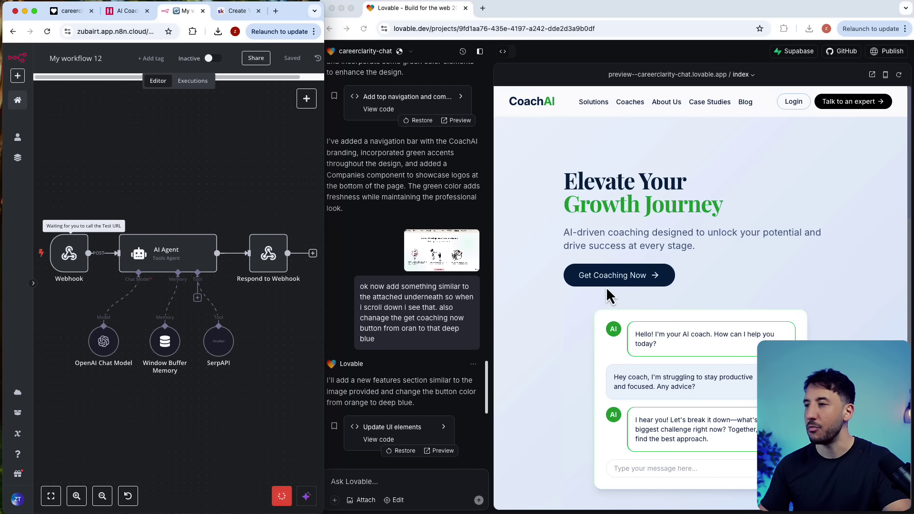
left_click(631, 315)
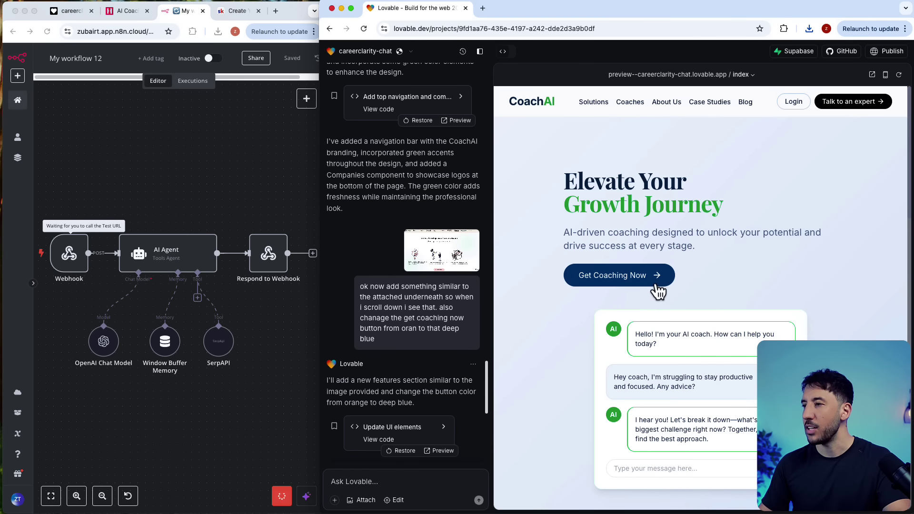
left_click(621, 285)
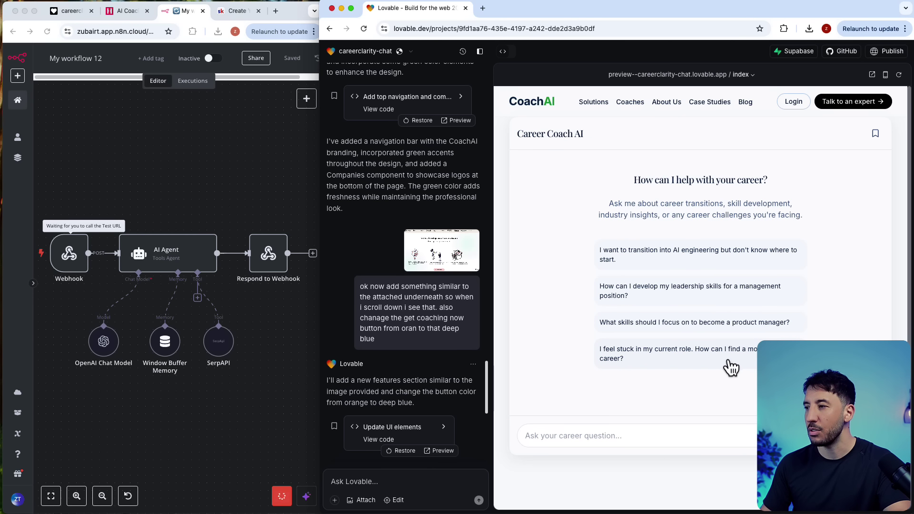
Step: Send the stuck-in-my-role question, then a top careers in 2025 question after re-testing the workflow
left_click(656, 364)
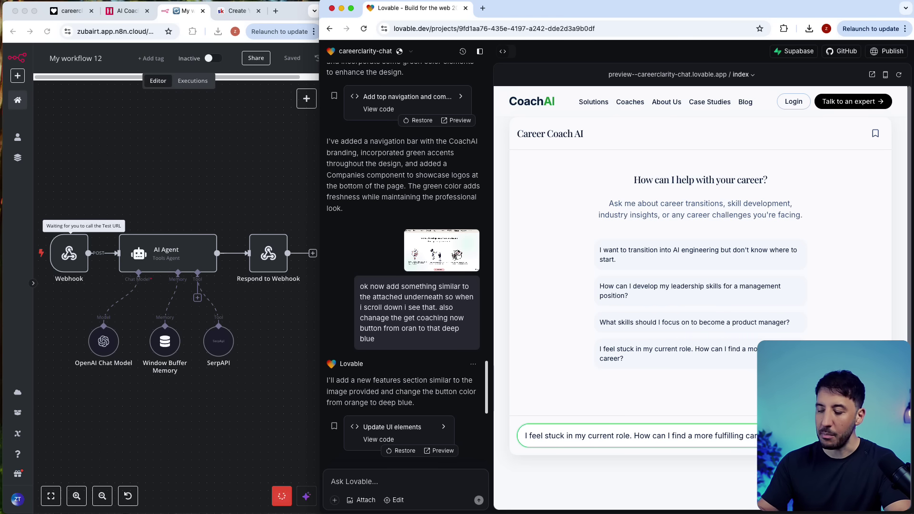
key("Return")
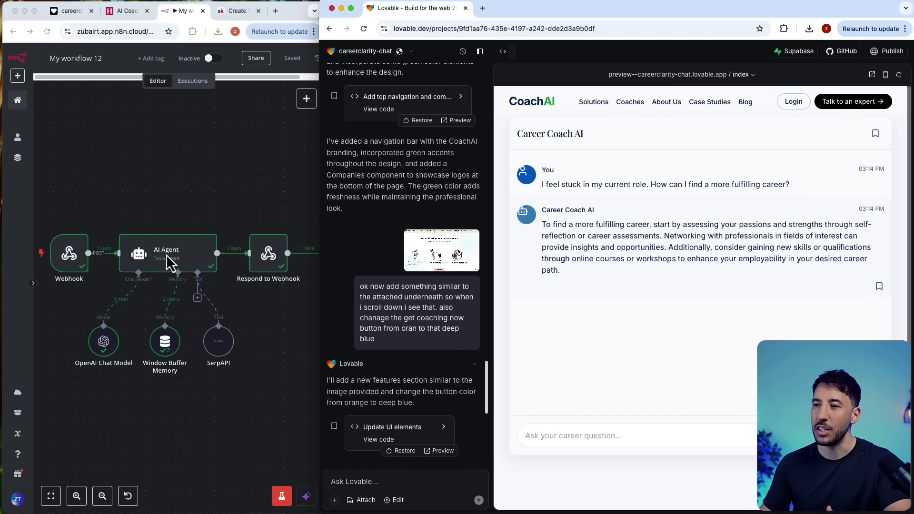
left_click(601, 436)
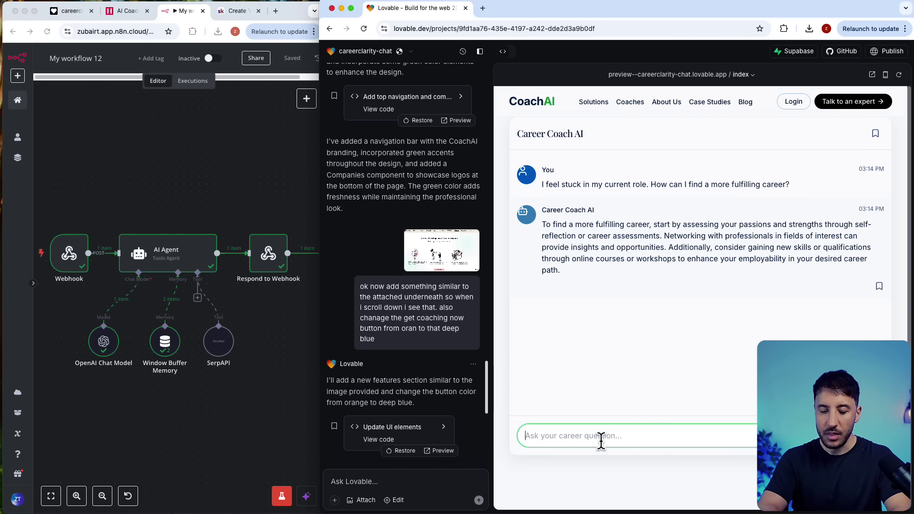
type("what are the current top careers in 2025")
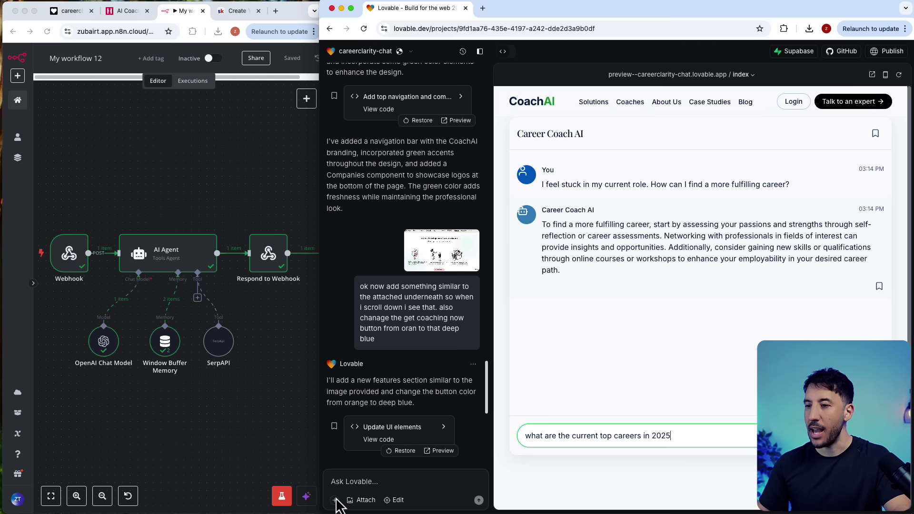
left_click(282, 496)
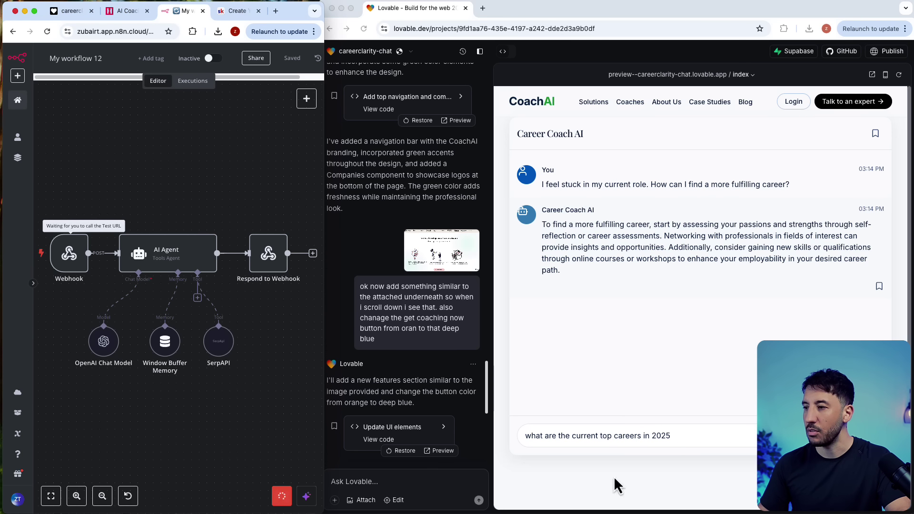
left_click(700, 441)
key("Return")
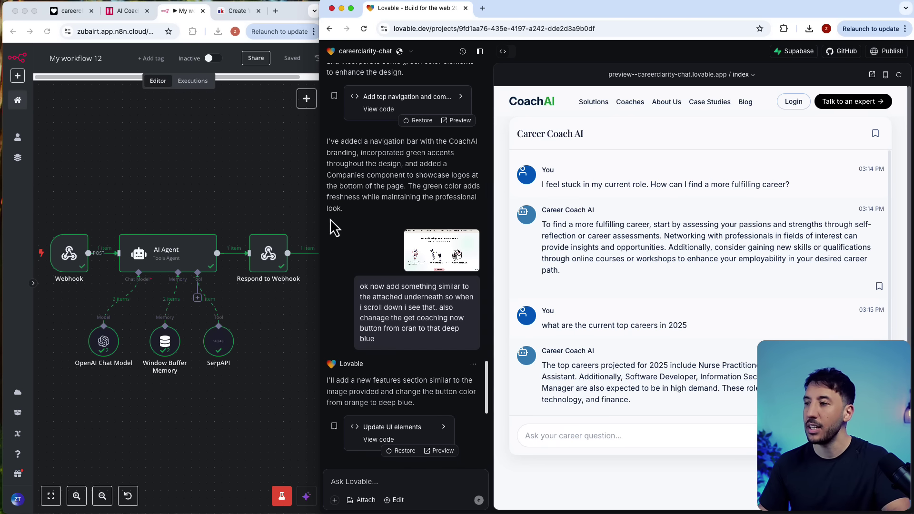
left_click(256, 170)
left_click_drag(324, 157, 881, 183)
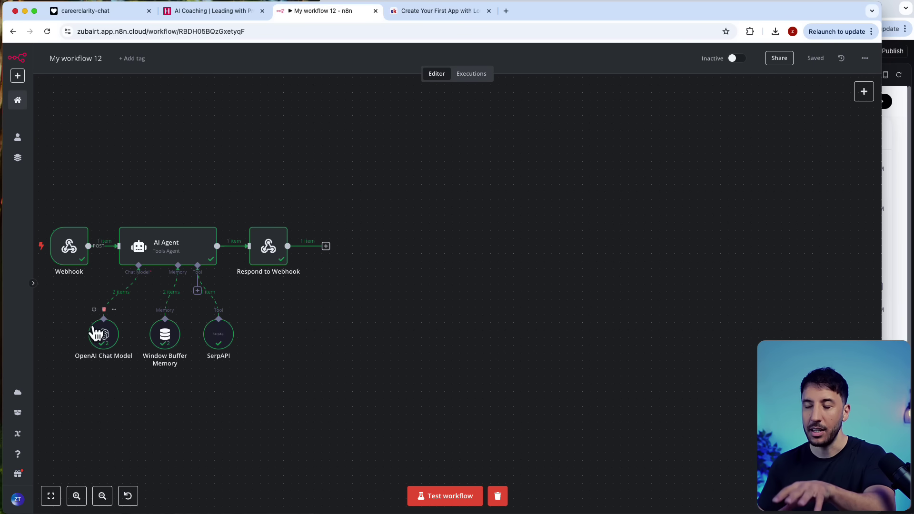
Step: Fit the workflow to view and inspect the top-careers question received by the Webhook
left_click(51, 496)
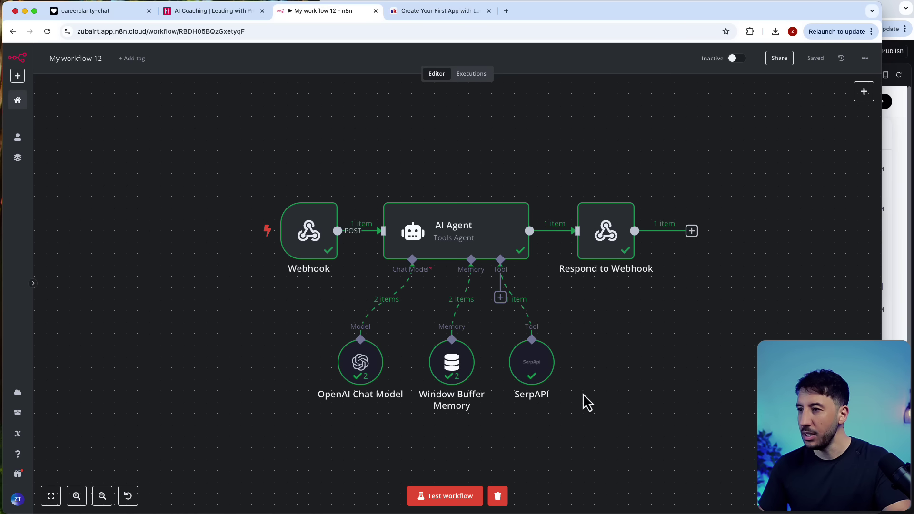
left_click(322, 242)
double_click(323, 242)
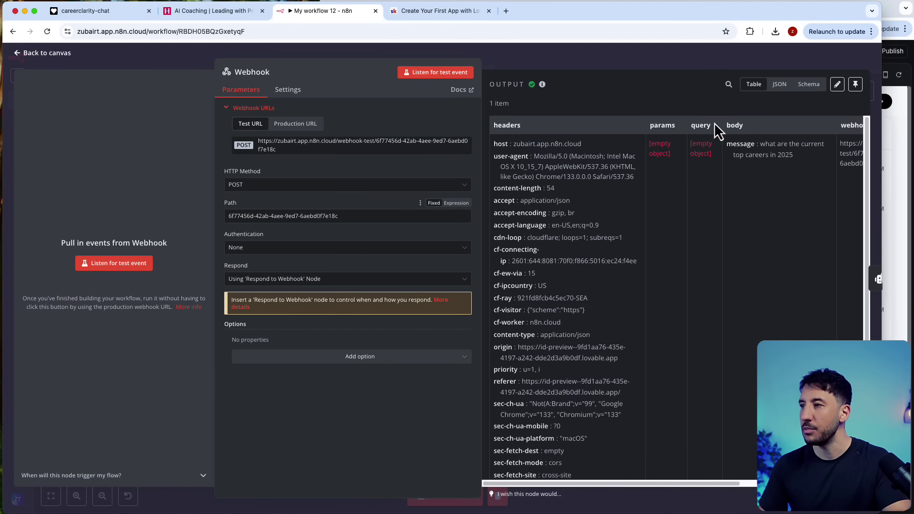
left_click_drag(411, 61, 356, 62)
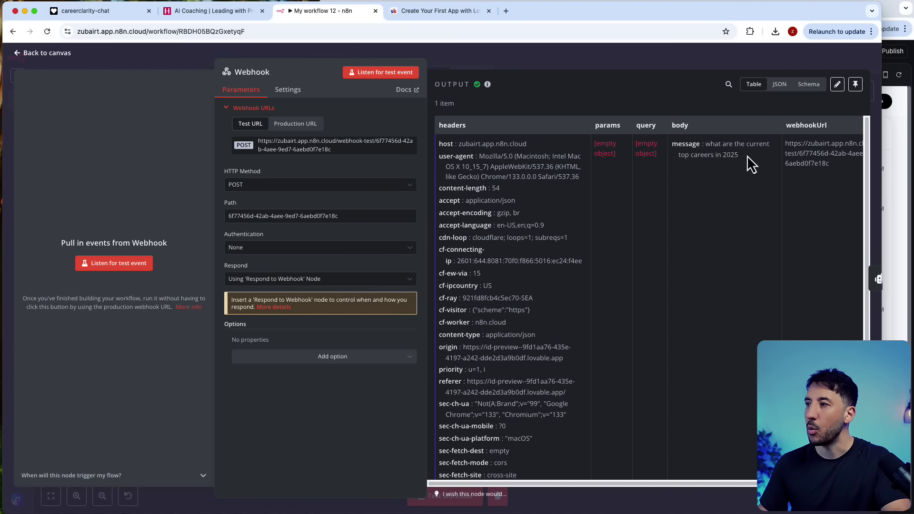
left_click(539, 62)
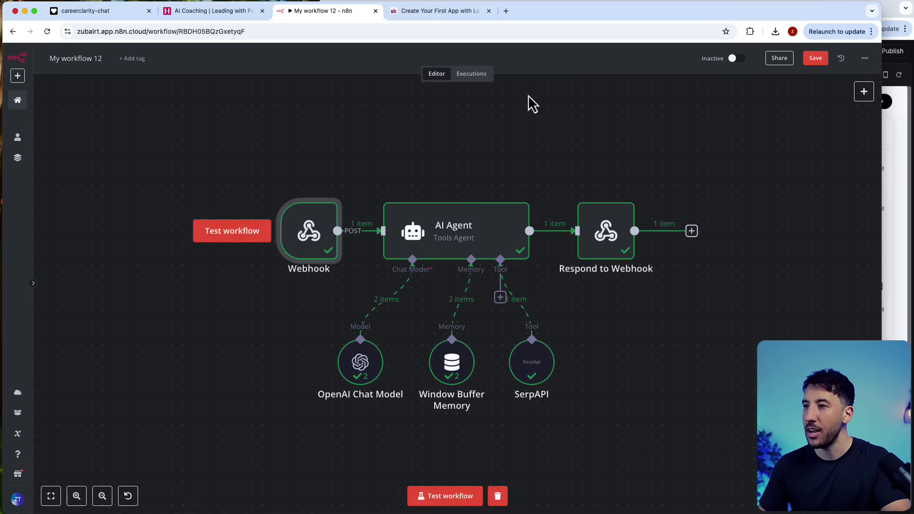
Step: Review the AI Agent node's output and nudge the node slightly right
double_click(444, 230)
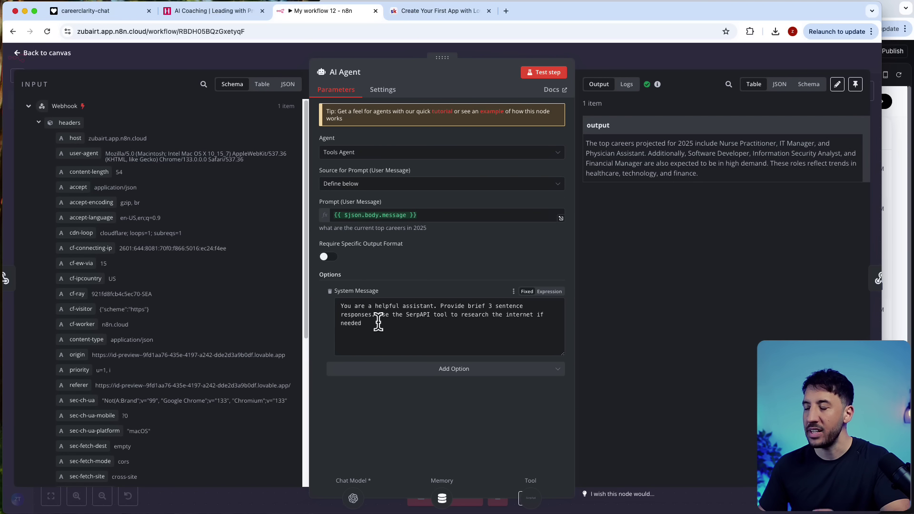
left_click(627, 53)
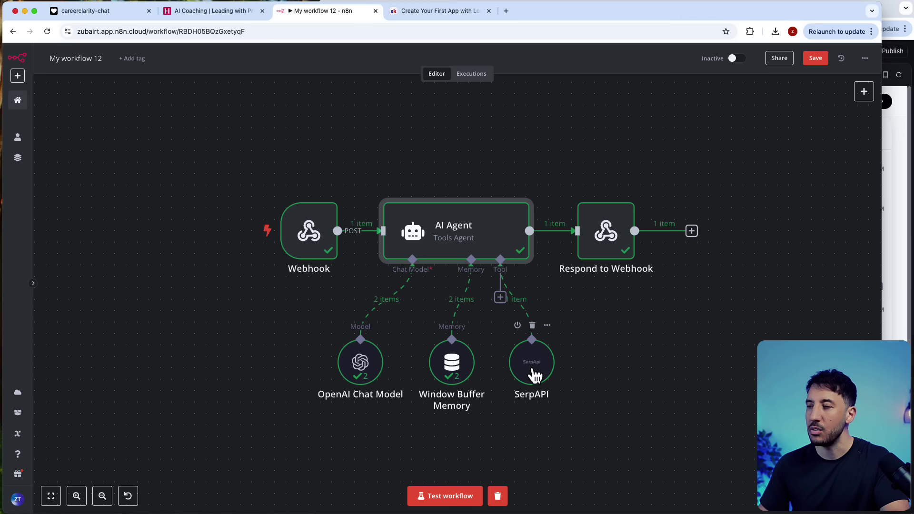
left_click_drag(478, 255, 491, 254)
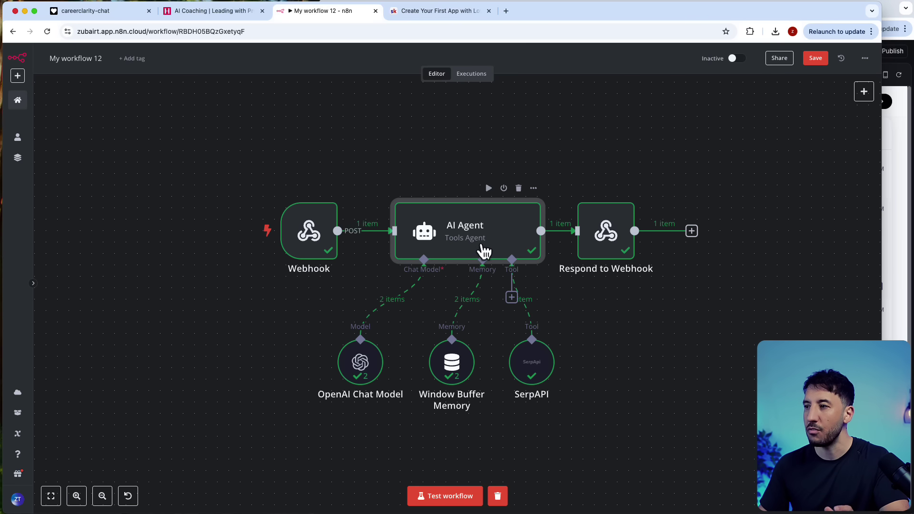
Step: Inspect the Respond to Webhook answer on top 2025 careers and the AI Agent's system message
double_click(590, 236)
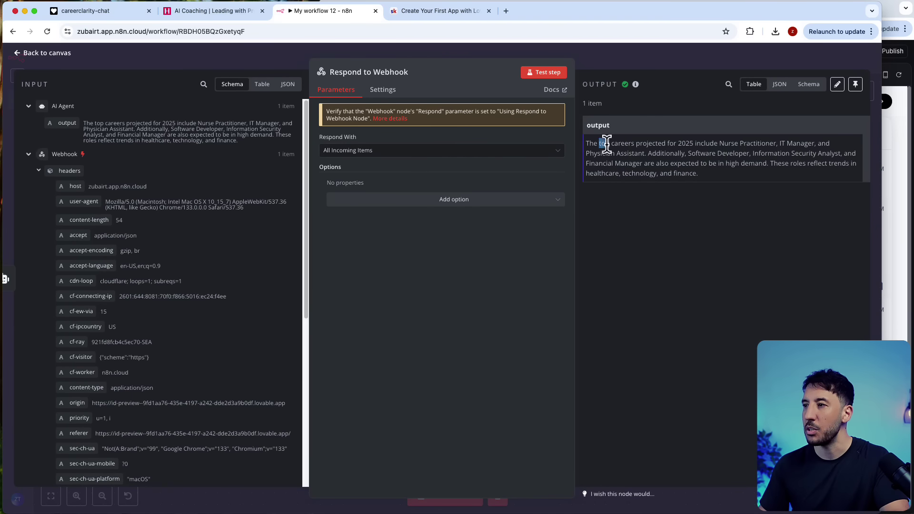
triple_click(606, 145)
left_click(607, 146)
left_click(610, 58)
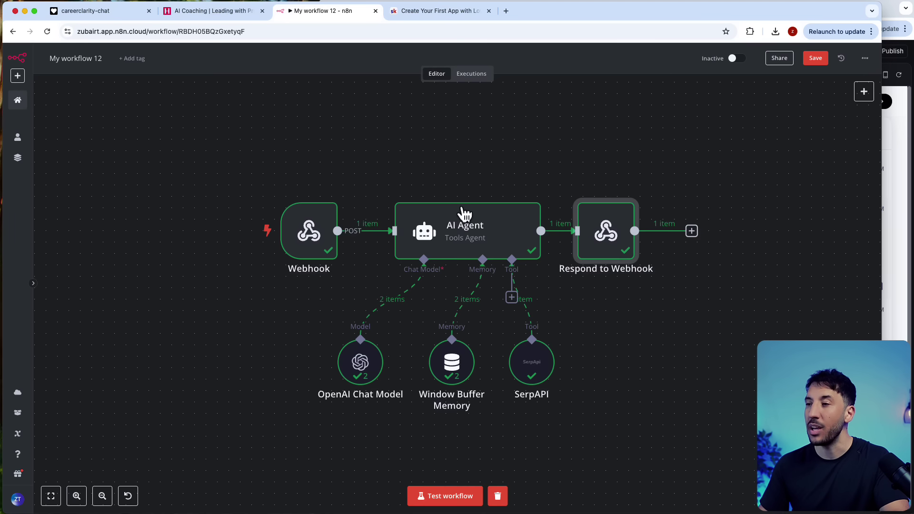
double_click(464, 214)
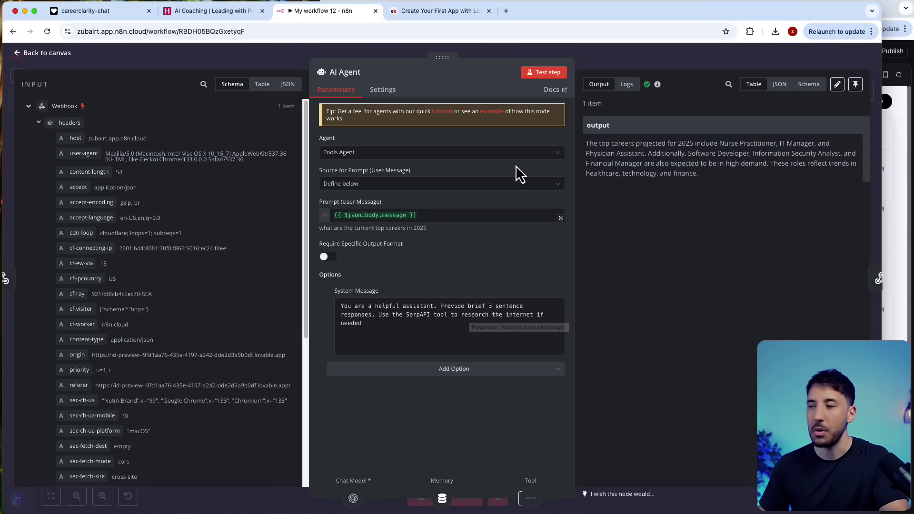
left_click(637, 73)
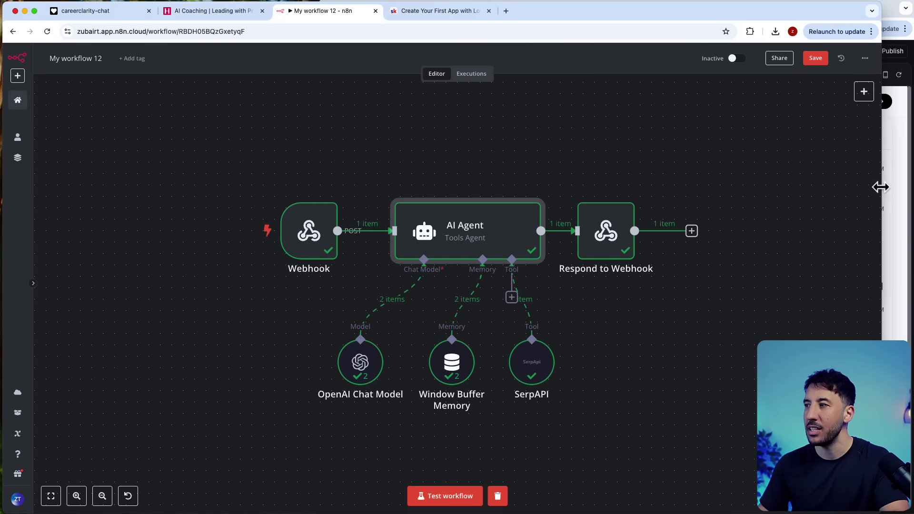
left_click_drag(880, 187, 316, 207)
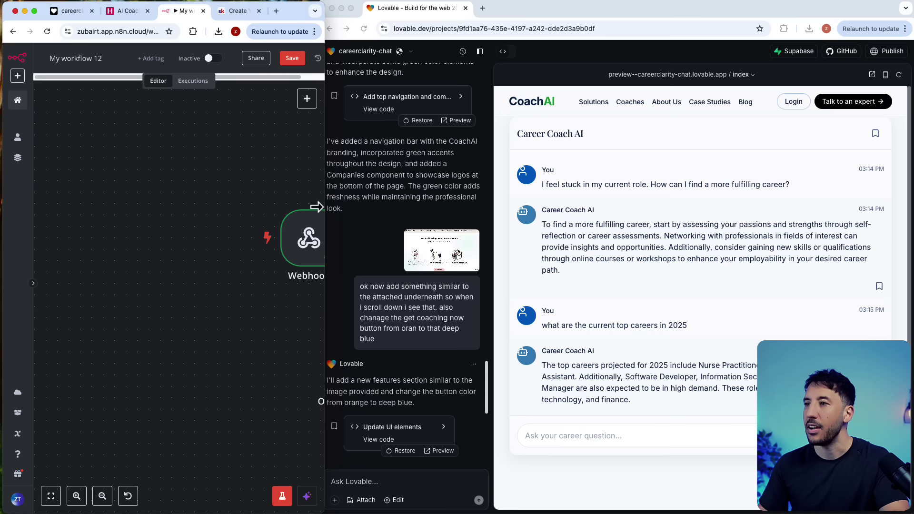
Step: Expand the Lovable window to full screen and scroll the preview back to its hero section
left_click(662, 284)
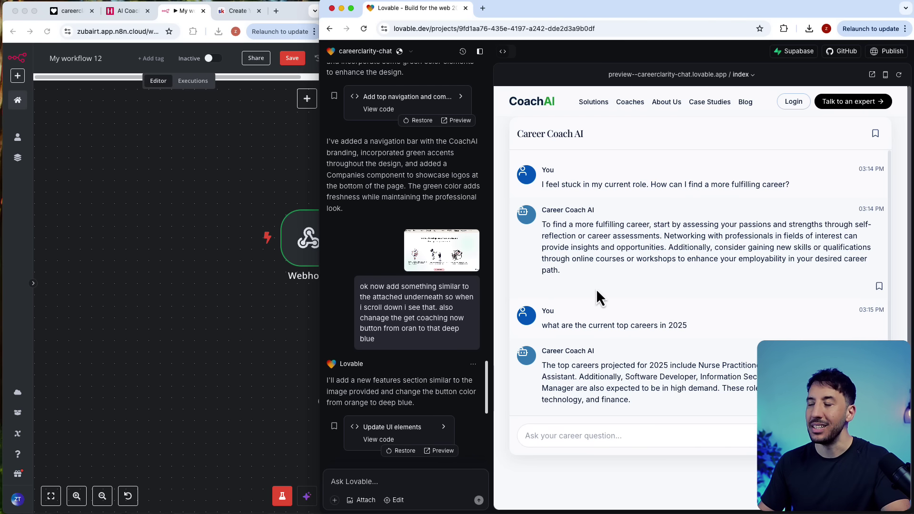
left_click(229, 217)
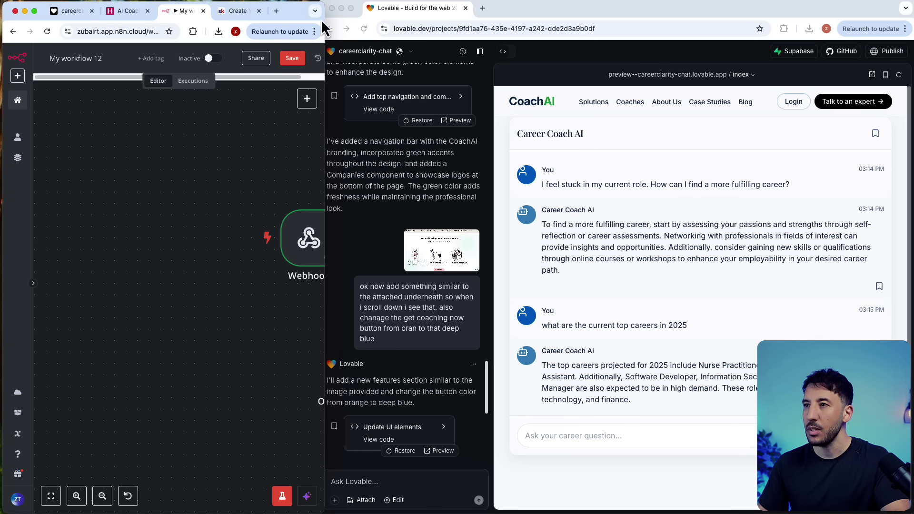
left_click(539, 4)
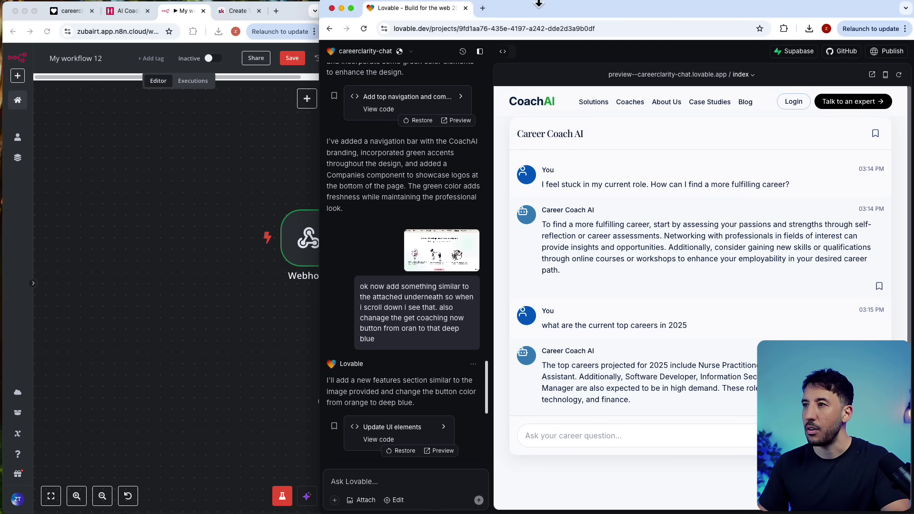
double_click(318, 42)
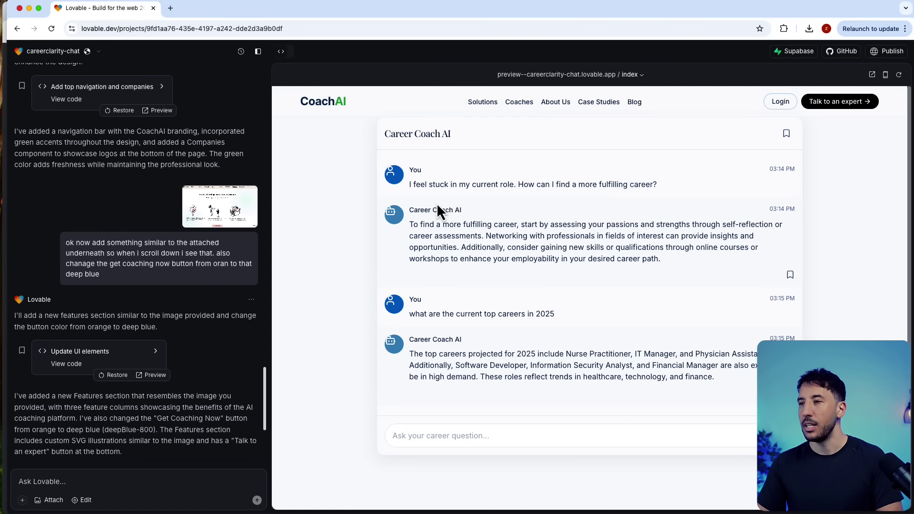
scroll(436, 203, "up", 5)
scroll(321, 138, "up", 5)
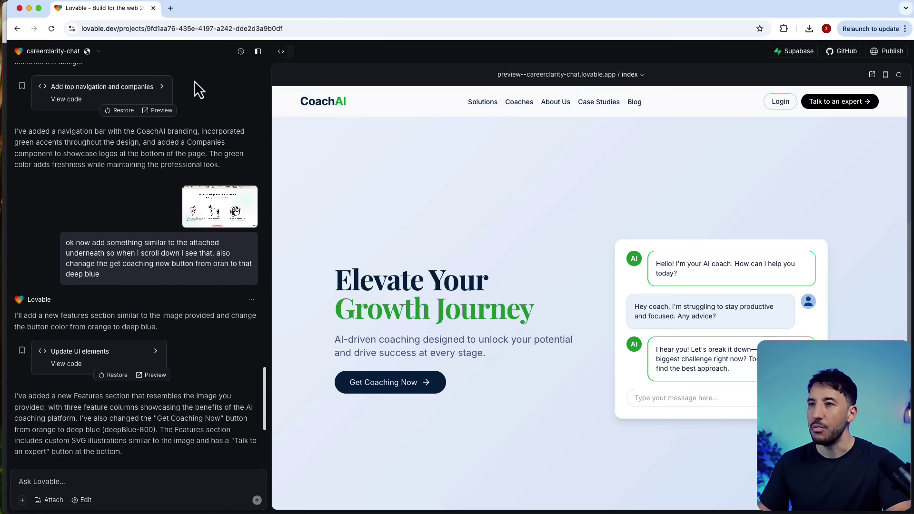
Step: Load lovable.dev in a new browser tab
left_click(170, 8)
type("de")
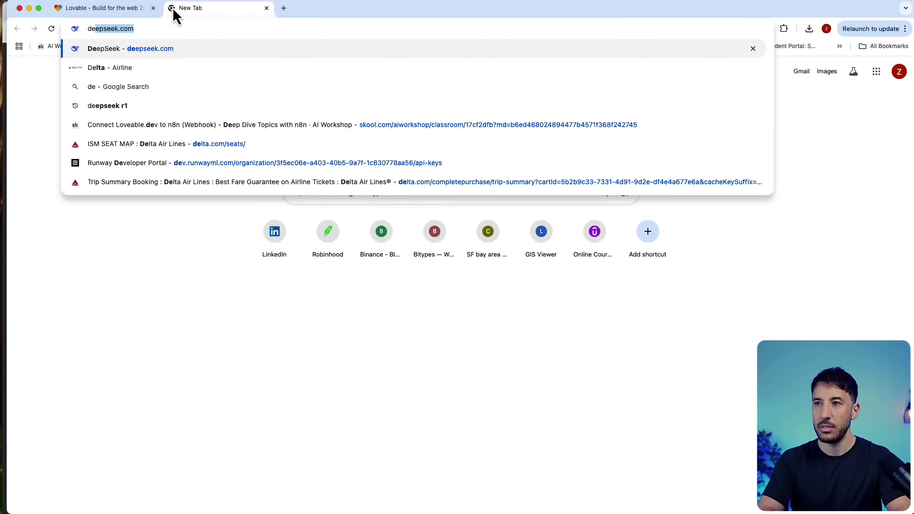
key("BackSpace")
key("BackSpace")
key("BackSpace")
type("lov")
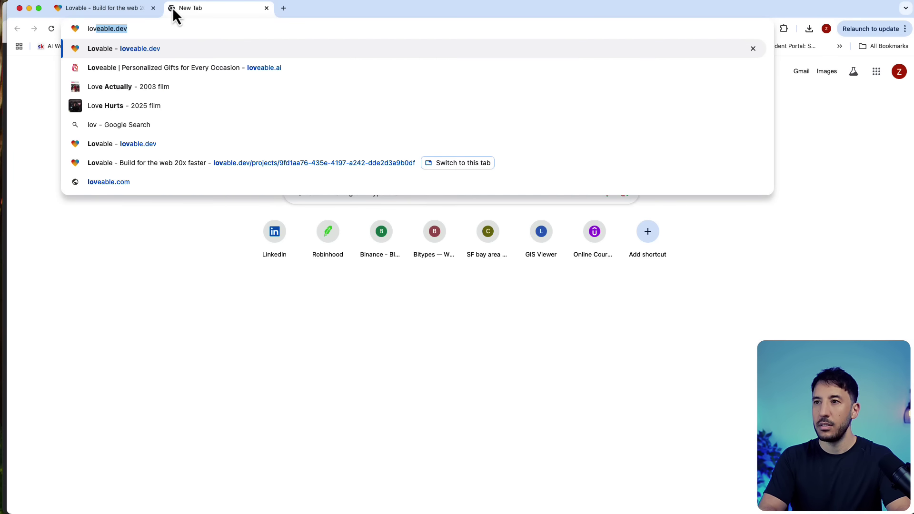
key("Return")
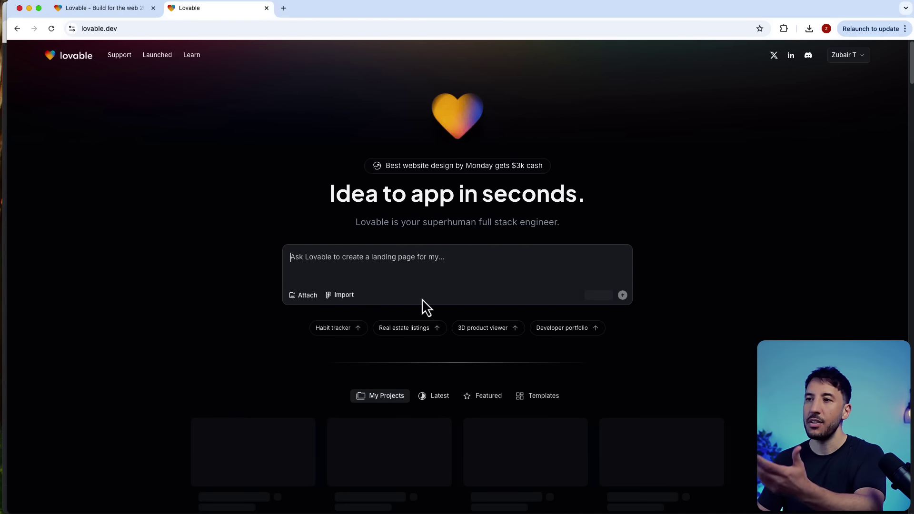
scroll(556, 274, "down", 2)
scroll(556, 274, "up", 2)
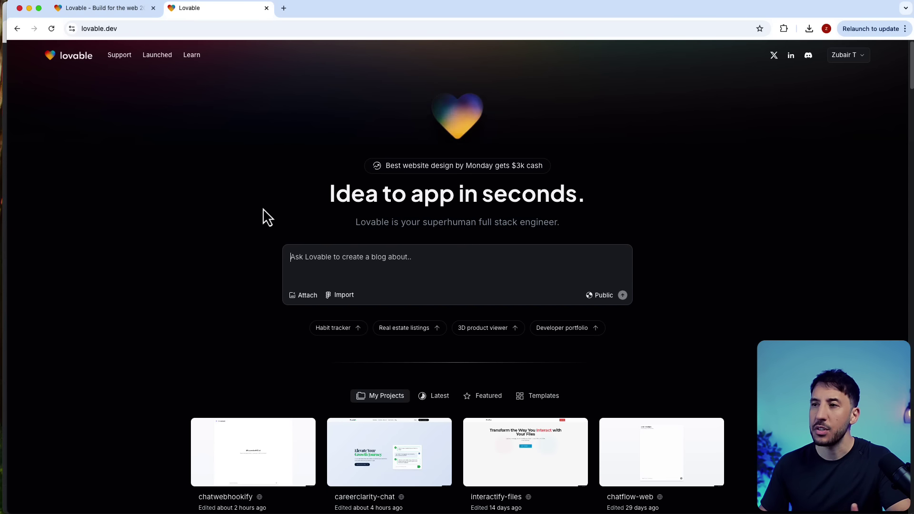
Step: Read the 'What does the free plan include?' FAQ answer, then return to the app prompt box
scroll(349, 248, "down", 20)
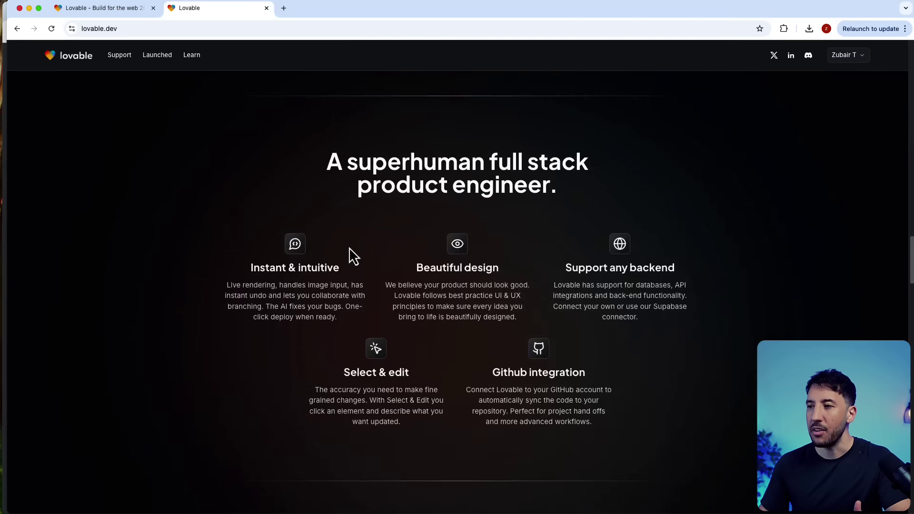
scroll(350, 248, "down", 20)
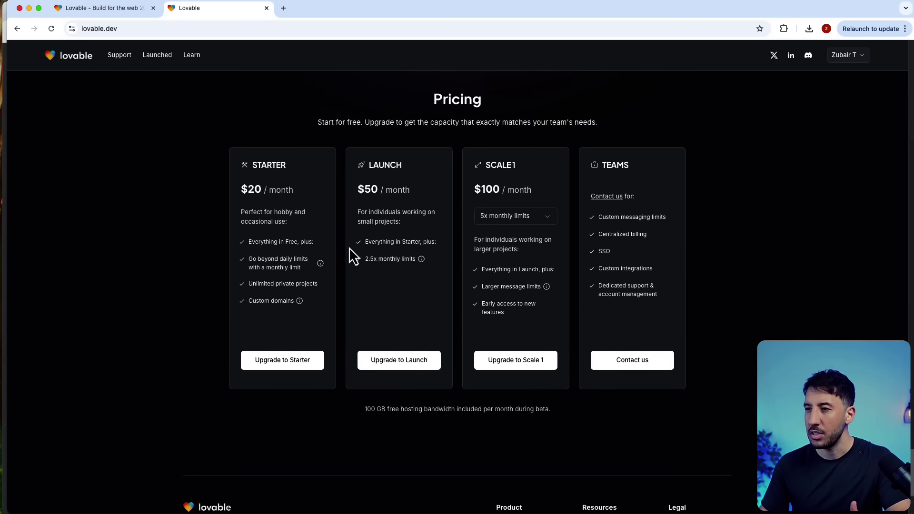
scroll(350, 248, "up", 3)
scroll(353, 254, "up", 3)
left_click(404, 158)
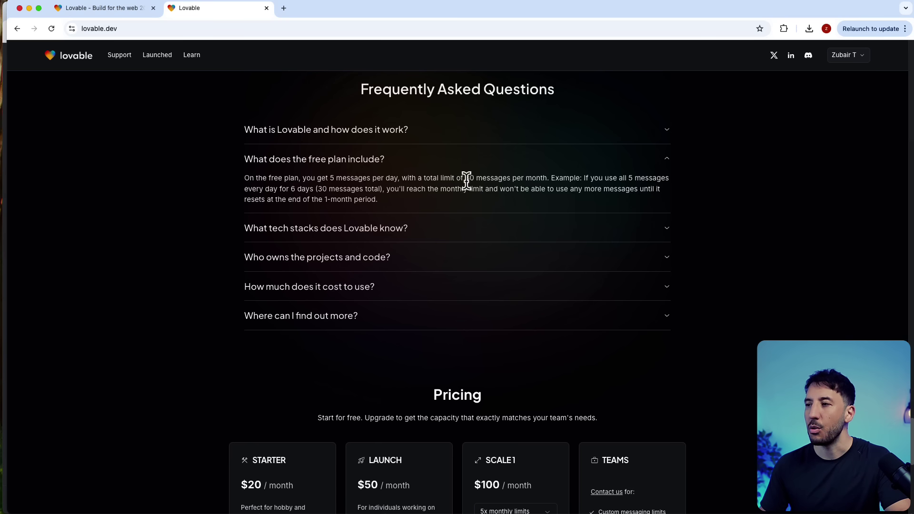
scroll(224, 196, "up", 15)
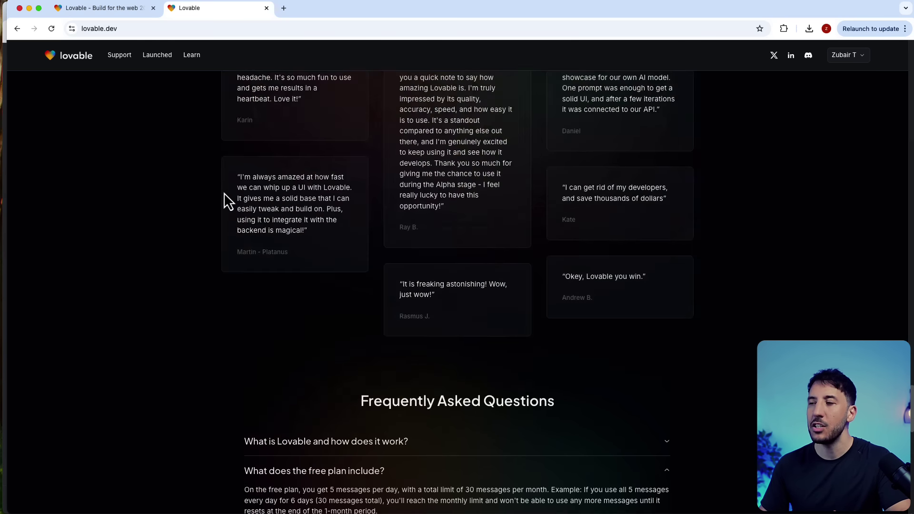
scroll(224, 194, "up", 20)
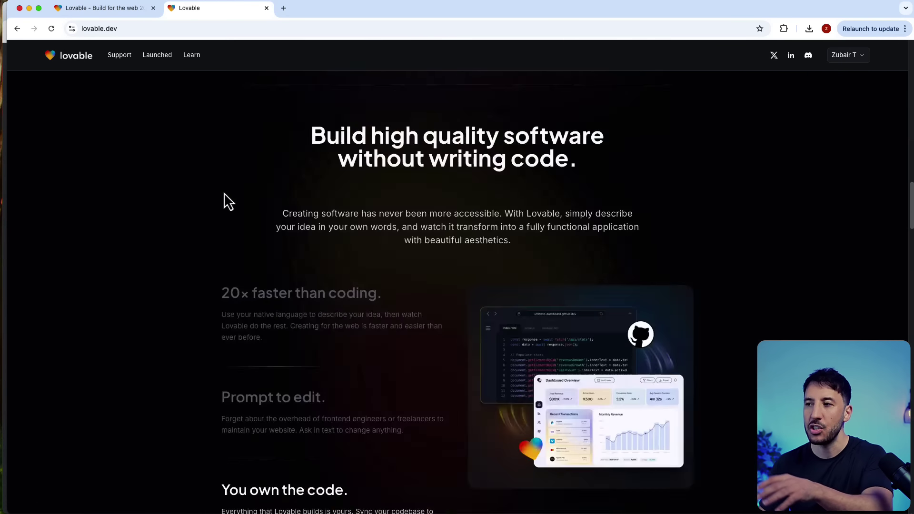
scroll(225, 196, "up", 3)
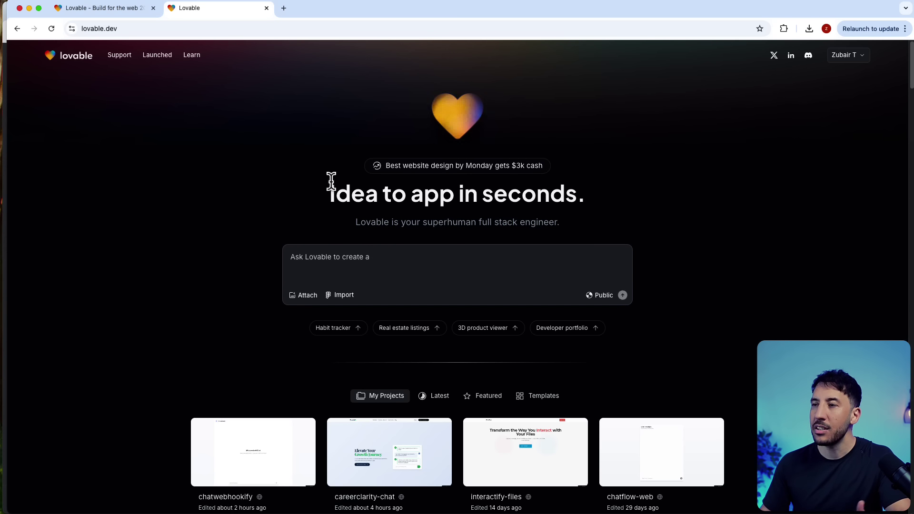
left_click(392, 256)
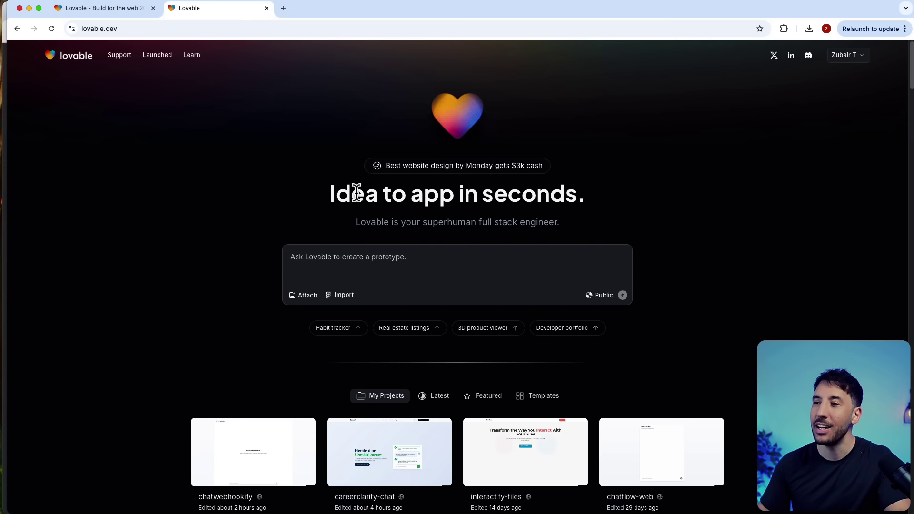
Step: Open the Deep Dive Topics with n8n course in the AI Workshop community's classroom
left_click(283, 8)
left_click(61, 45)
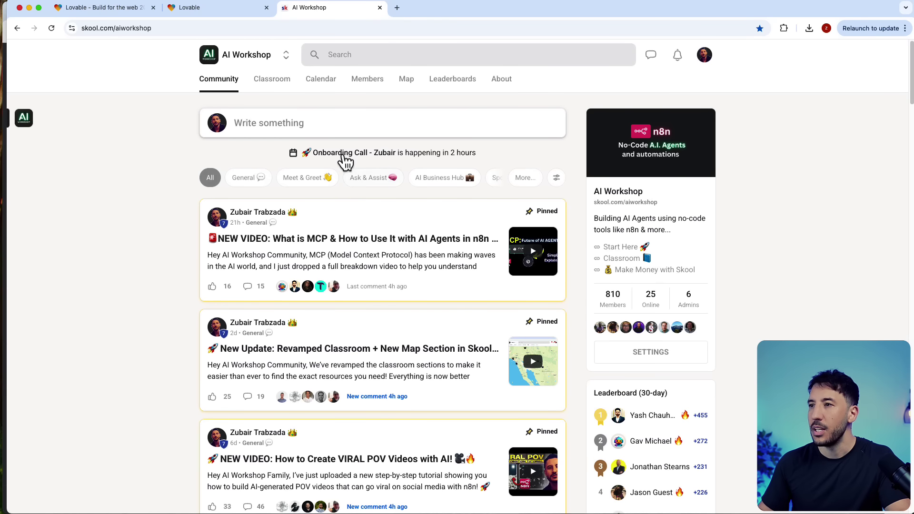
left_click(284, 89)
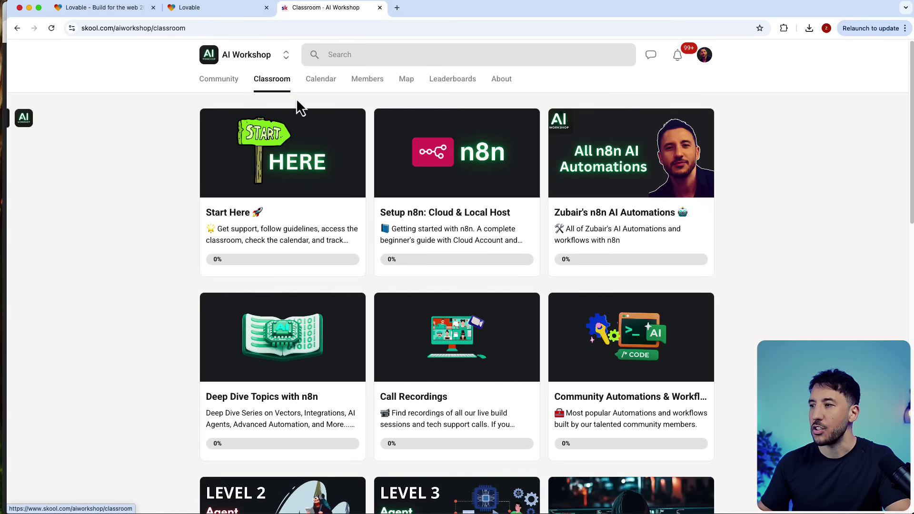
left_click(598, 214)
left_click(233, 88)
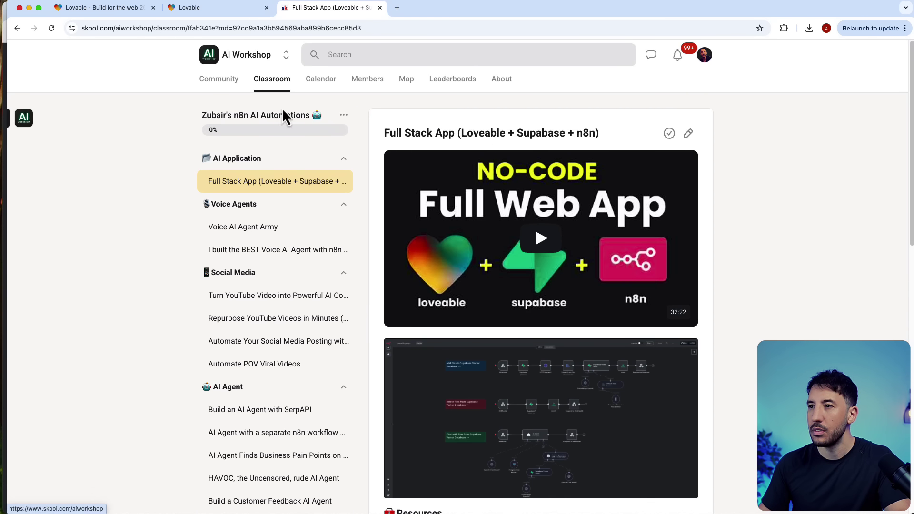
left_click(260, 86)
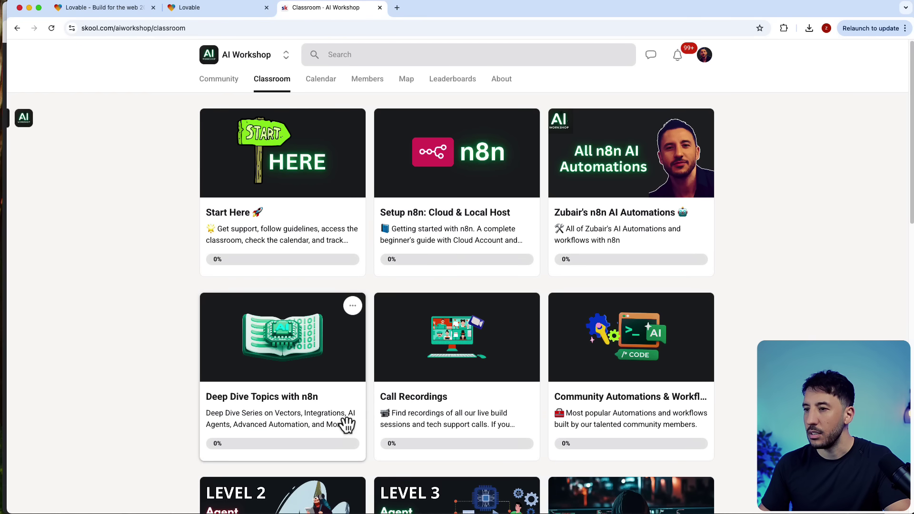
left_click(277, 395)
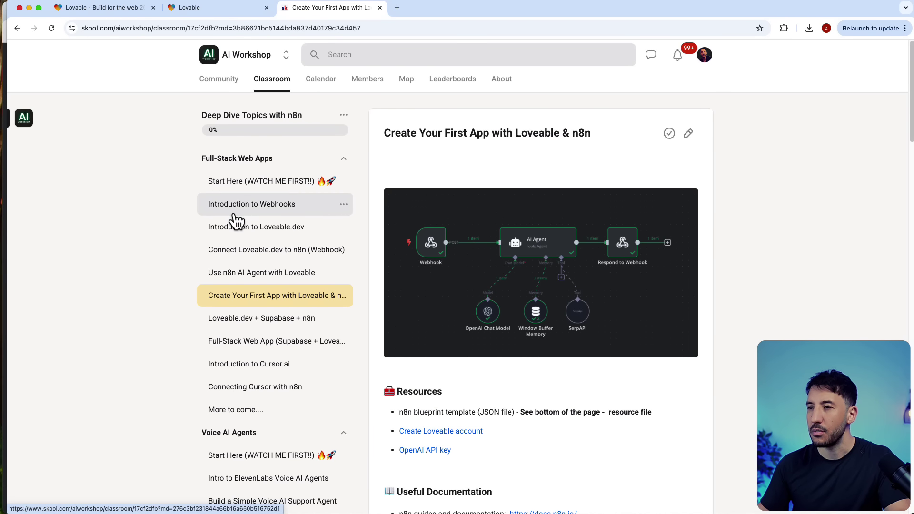
Step: Scroll down the lesson to its Code and Prompts section
scroll(418, 389, "down", 4)
scroll(431, 386, "down", 5)
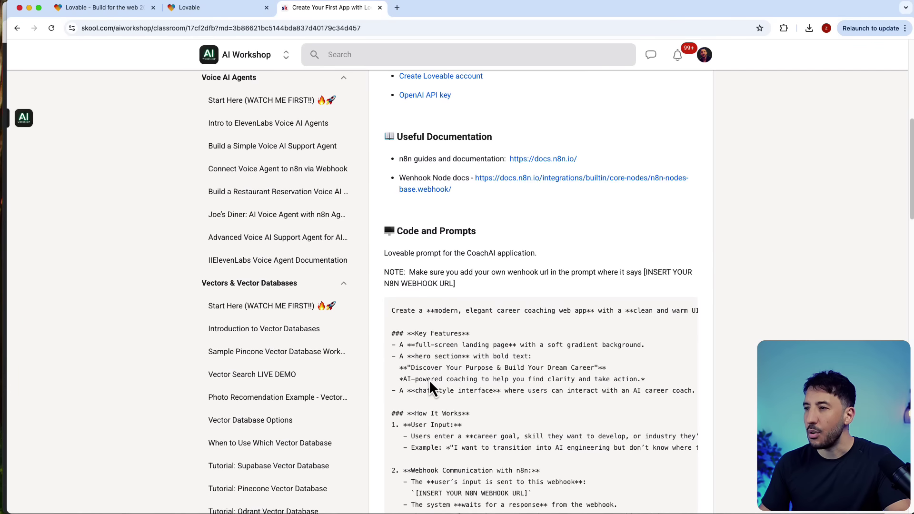
scroll(432, 376, "up", 5)
scroll(457, 314, "down", 7)
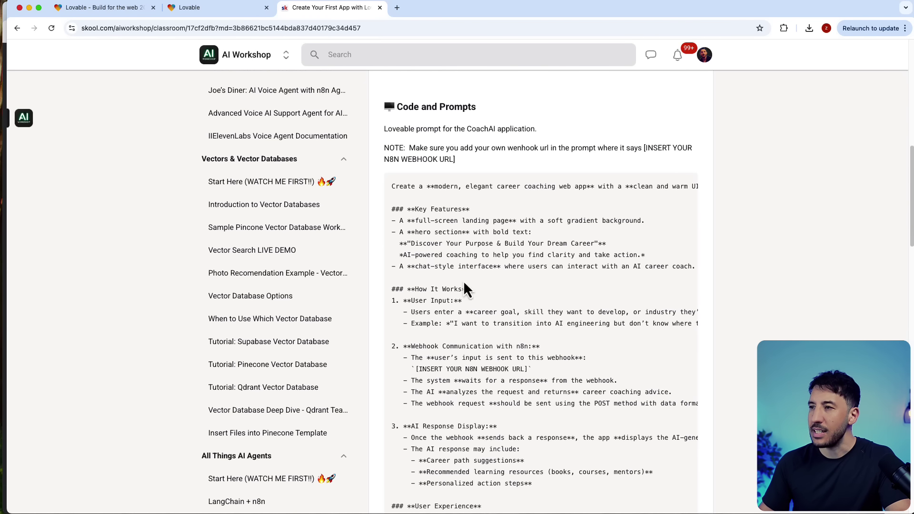
scroll(464, 209, "down", 1)
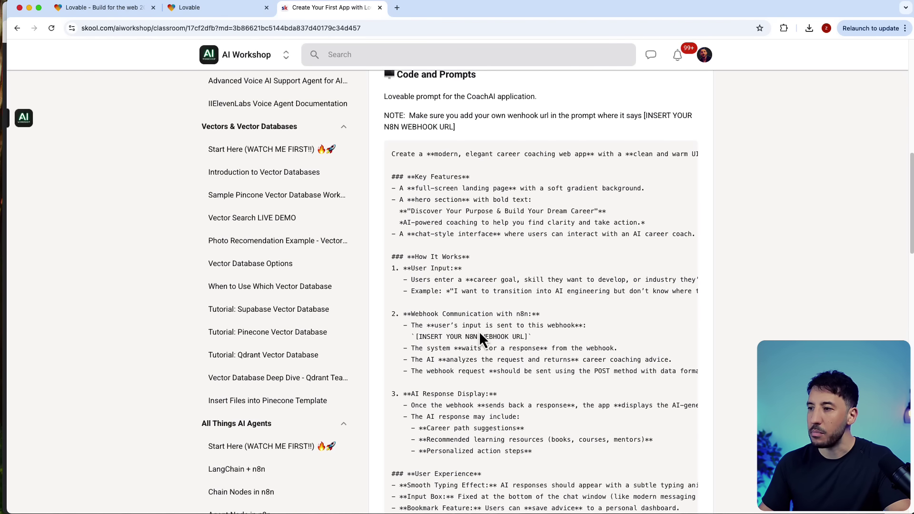
scroll(479, 330, "down", 7)
scroll(478, 333, "down", 5)
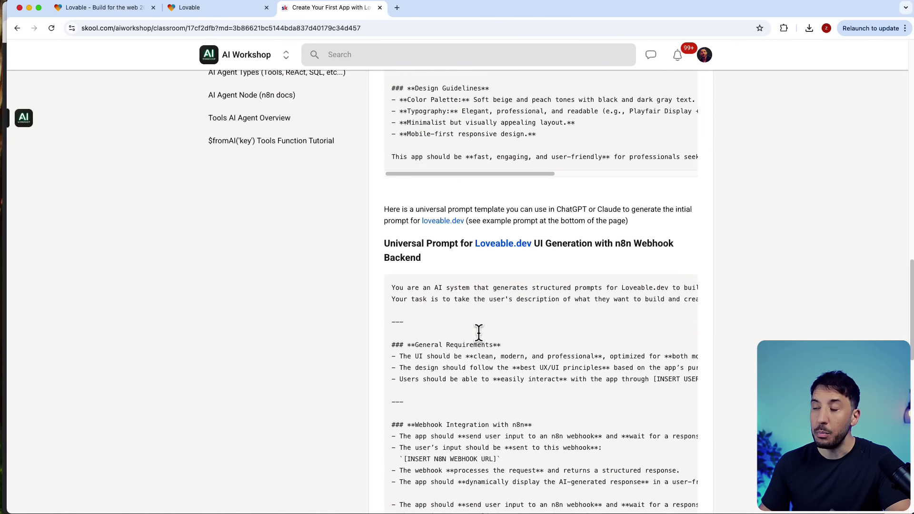
scroll(474, 309, "down", 3)
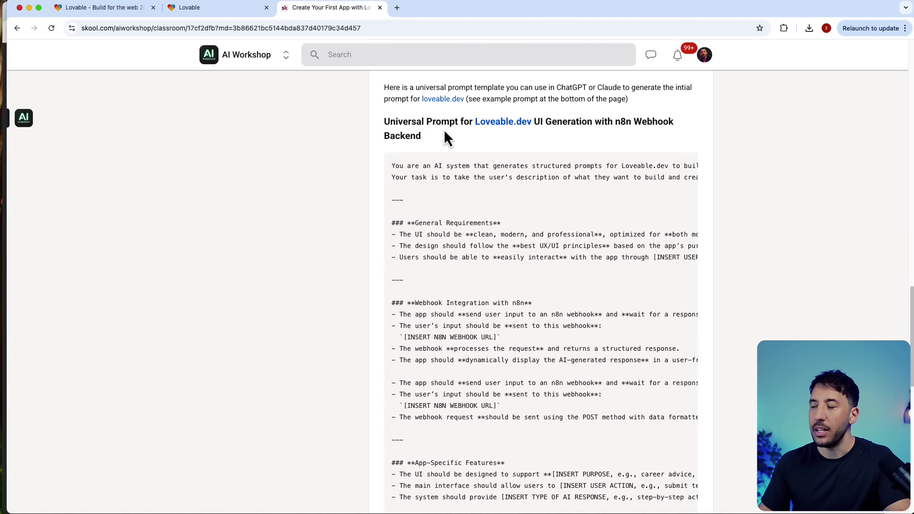
scroll(514, 290, "down", 5)
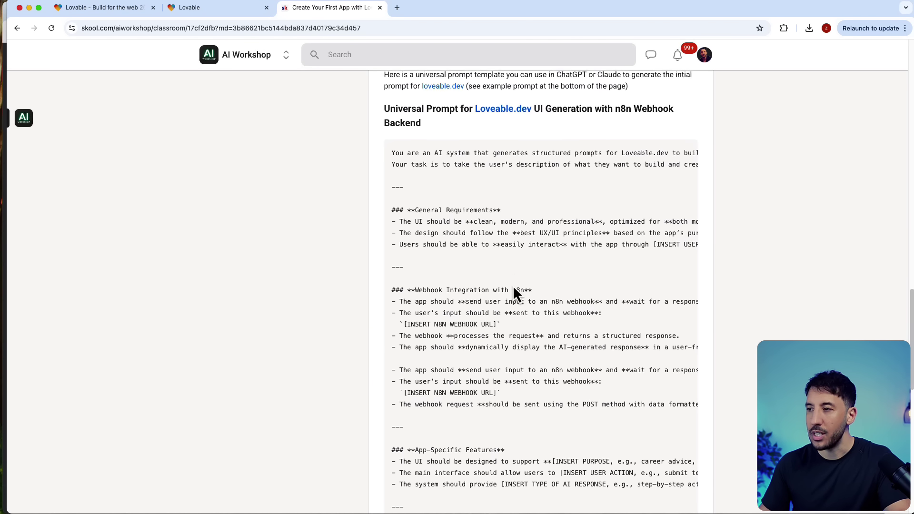
scroll(495, 376, "down", 3)
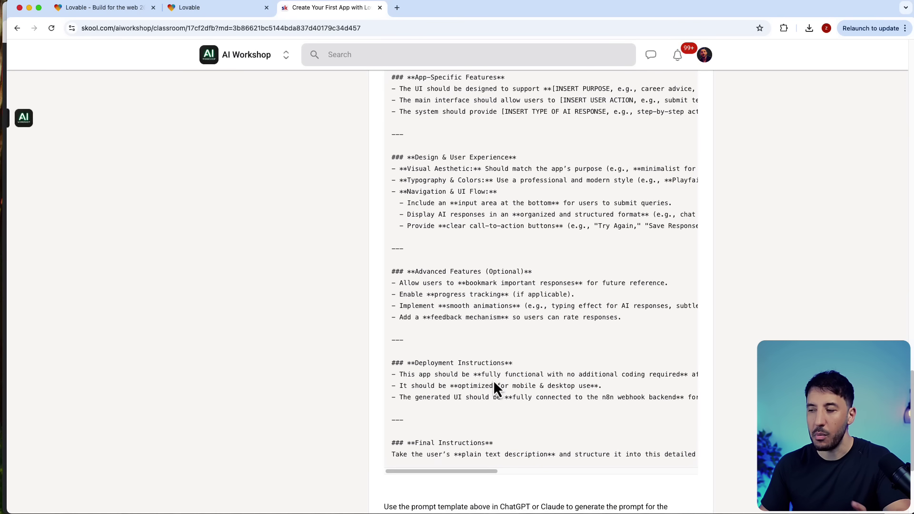
scroll(494, 388, "up", 2)
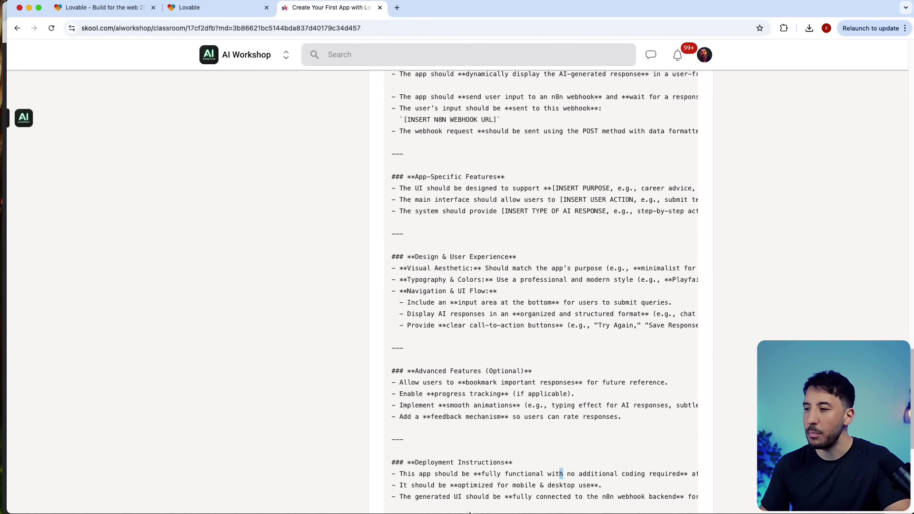
scroll(466, 500, "down", 4)
Step: Select the whole CoachAI prompt code block and copy it
left_click_drag(445, 375, 659, 375)
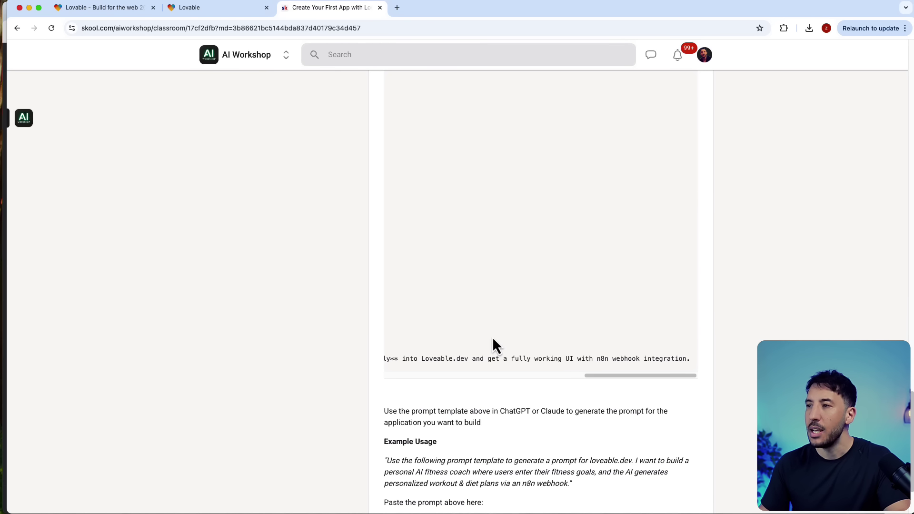
scroll(594, 428, "down", 2)
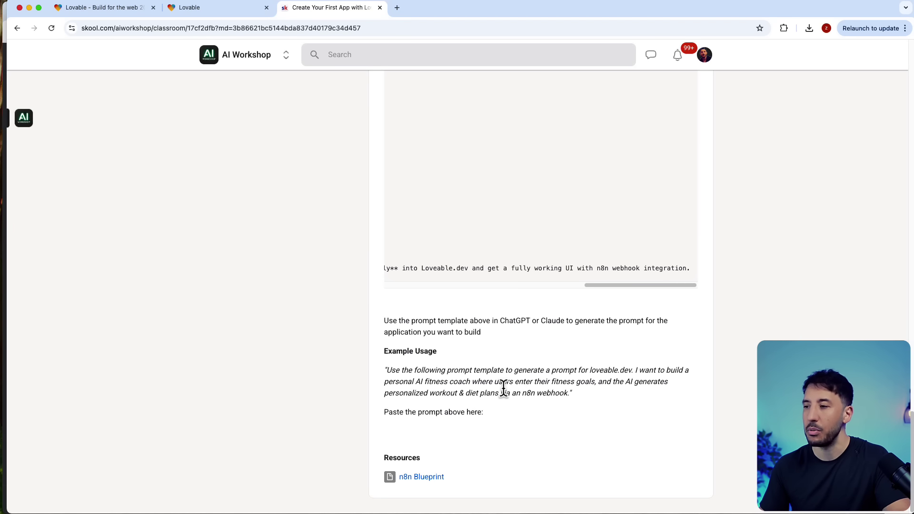
scroll(503, 388, "up", 3)
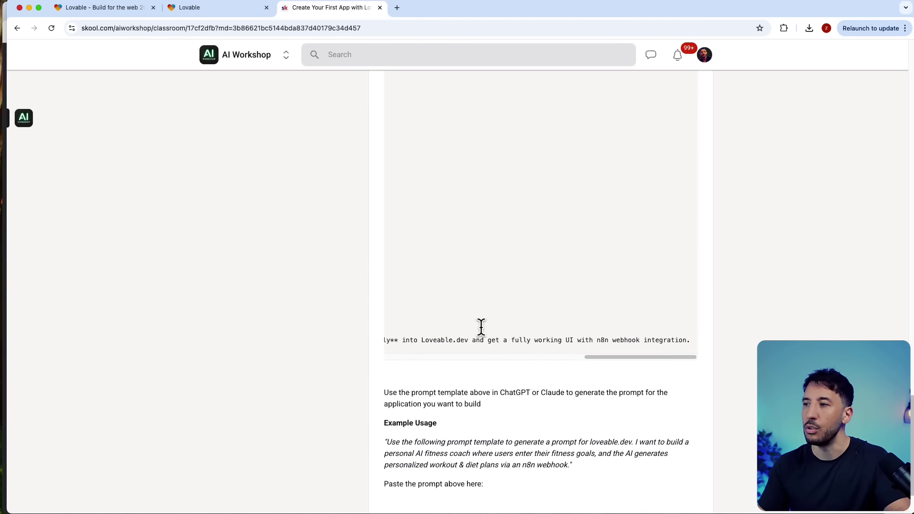
left_click_drag(638, 361, 332, 362)
scroll(527, 389, "up", 15)
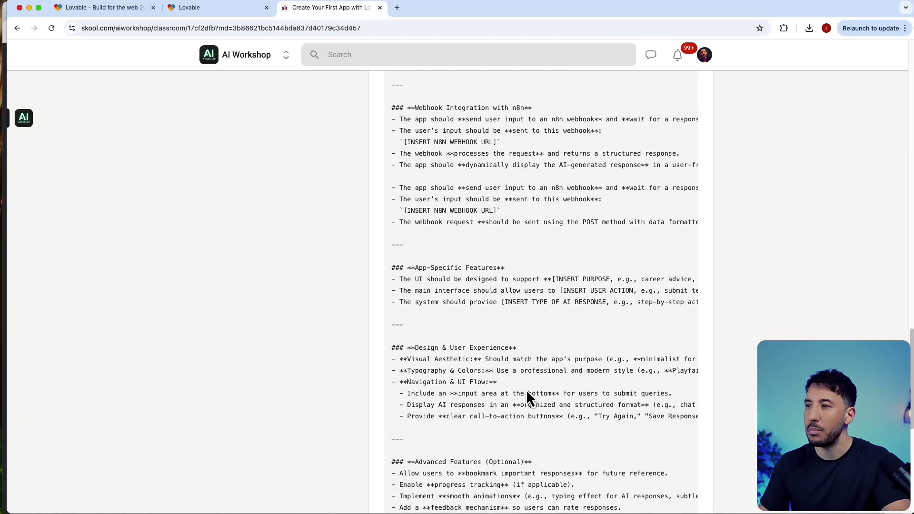
scroll(526, 390, "down", 5)
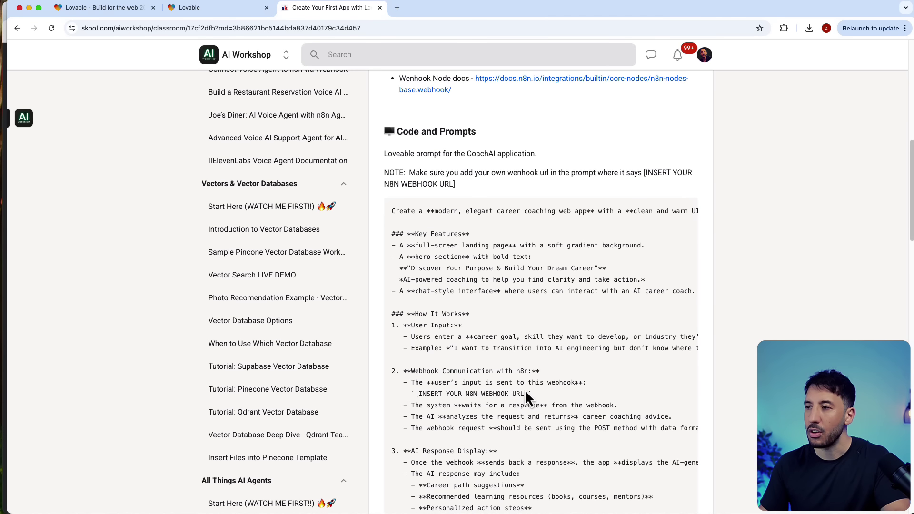
scroll(469, 341, "down", 1)
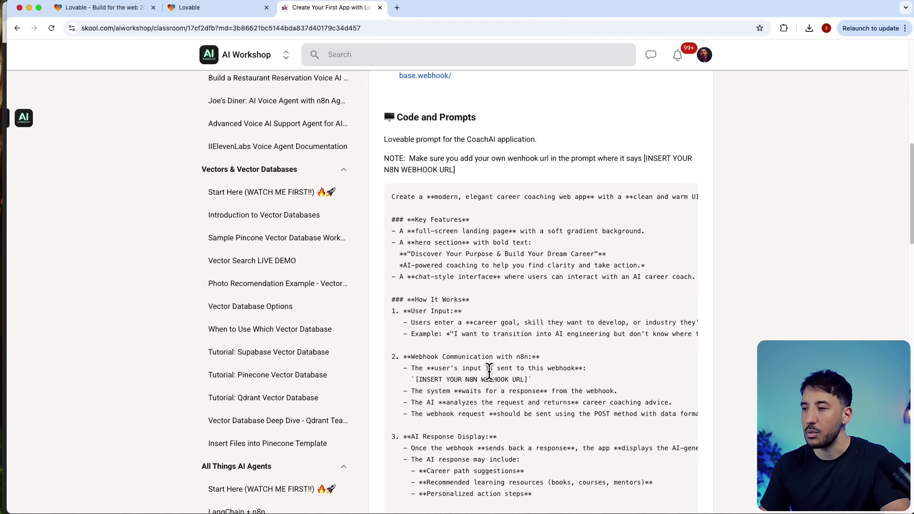
scroll(450, 214, "up", 4)
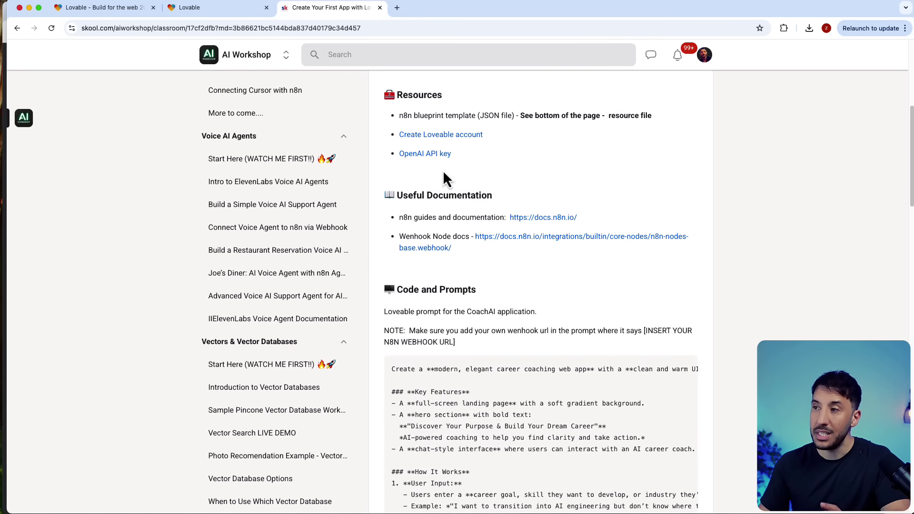
scroll(450, 240, "down", 6)
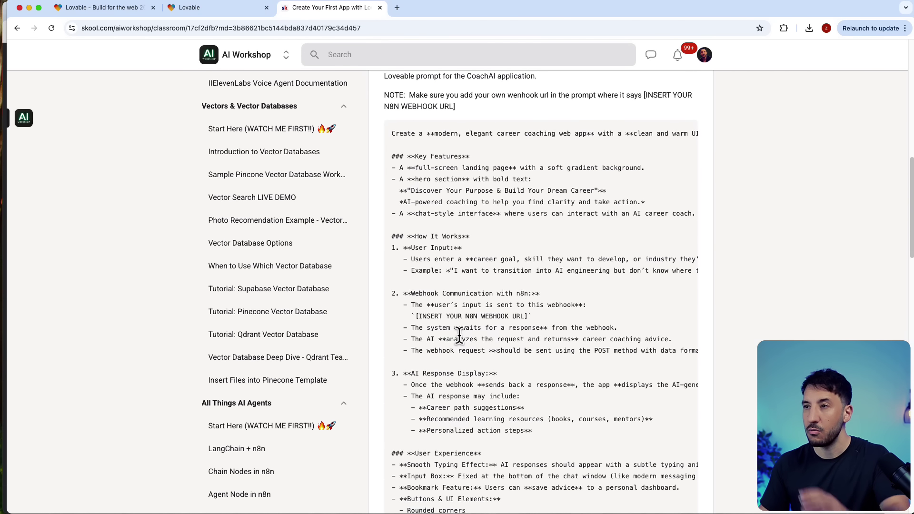
scroll(434, 333, "up", 1)
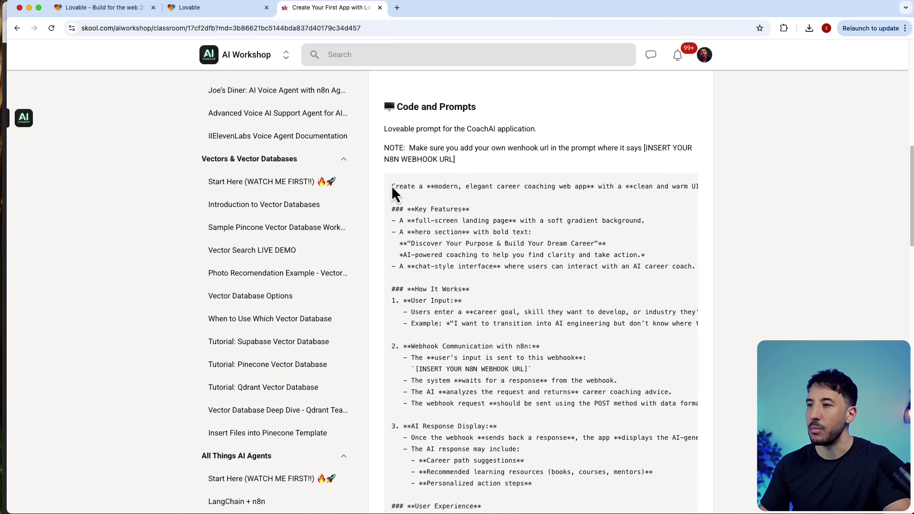
left_click_drag(392, 186, 703, 361)
right_click(421, 211)
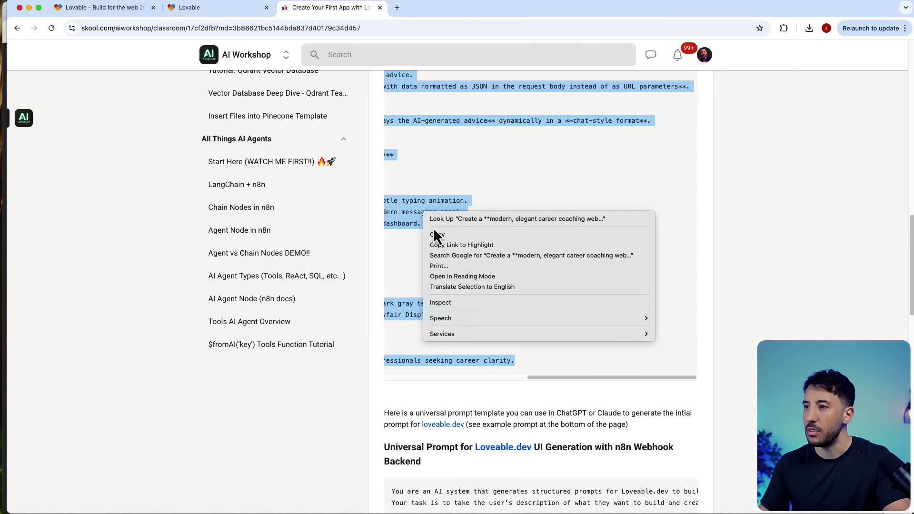
left_click(430, 233)
Step: Paste the CoachAI prompt into Lovable's prompt box, then place Lovable on the right beside n8n
left_click(192, 9)
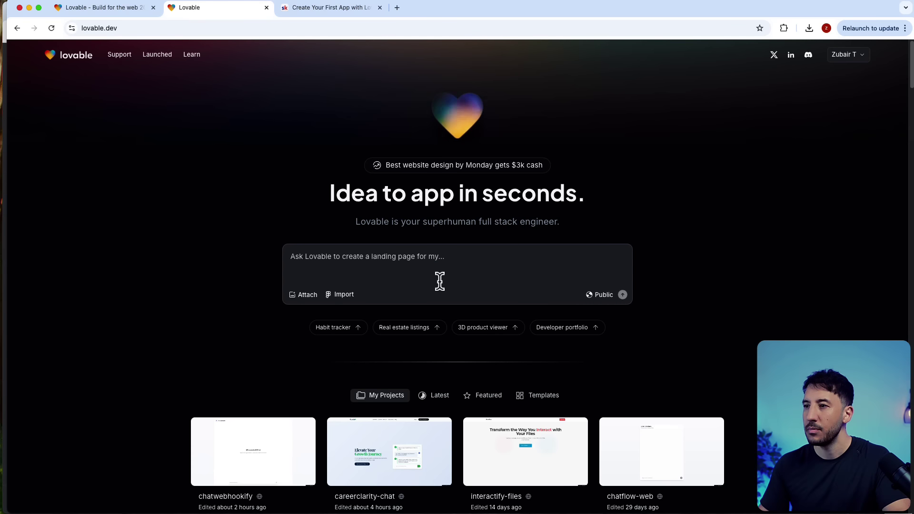
left_click(420, 259)
key("super+v")
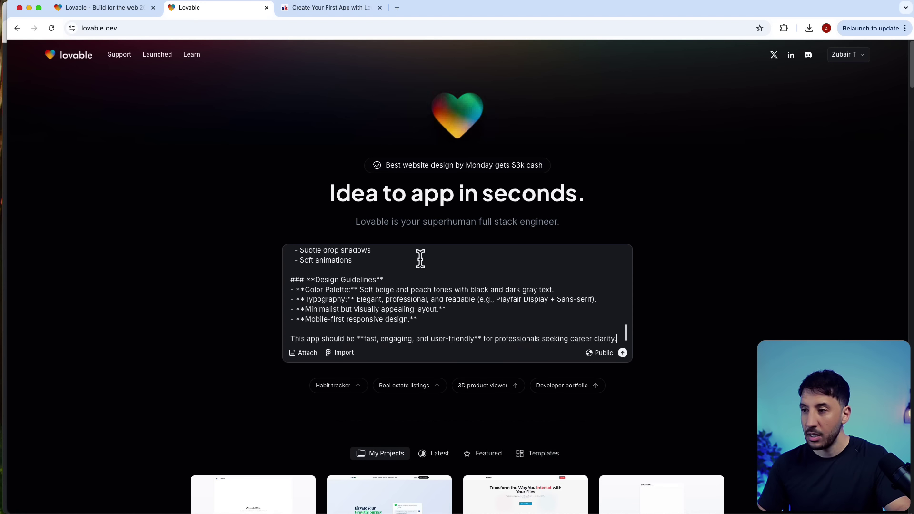
scroll(420, 260, "up", 5)
scroll(420, 259, "up", 5)
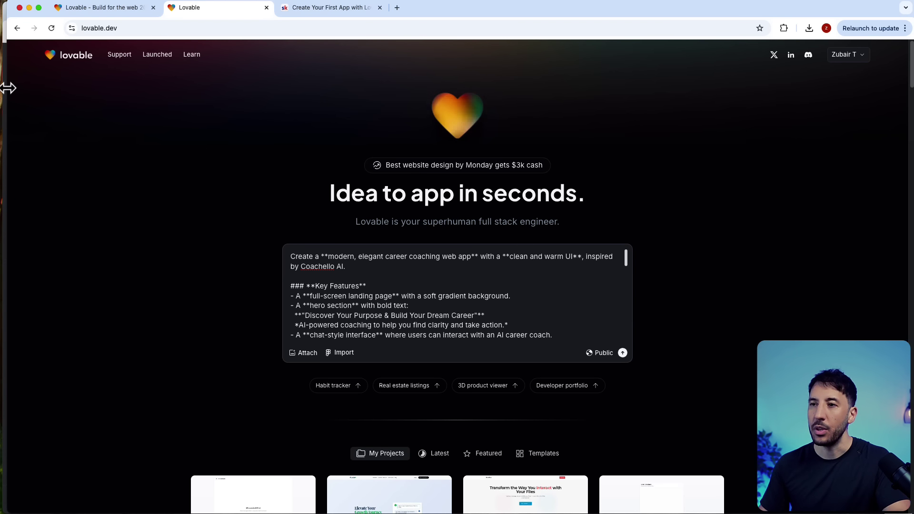
left_click_drag(8, 88, 480, 143)
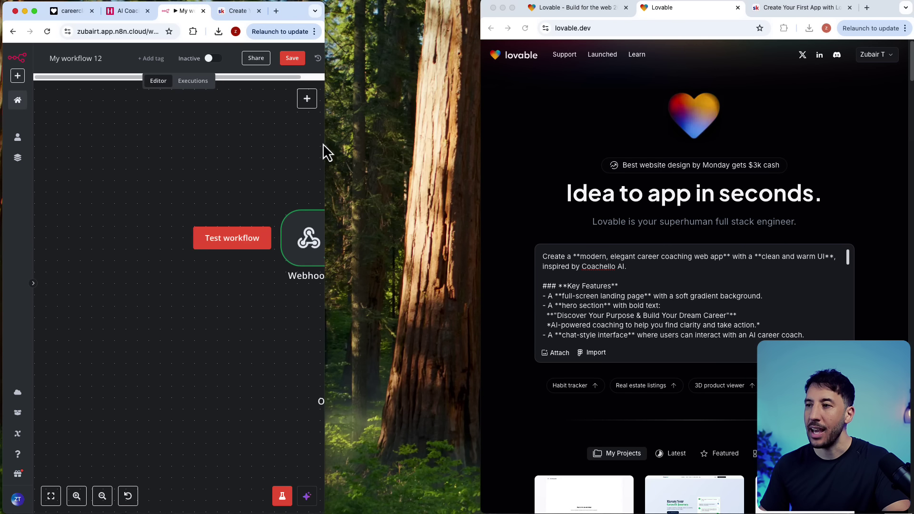
left_click_drag(326, 149, 819, 152)
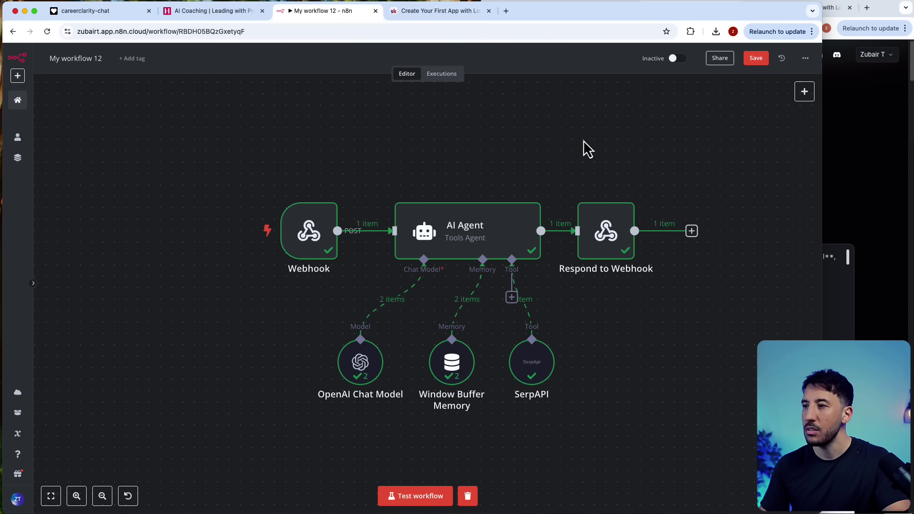
Step: Delete all nodes in 'My workflow 12' and add a Webhook trigger as the first step
left_click_drag(177, 134, 674, 423)
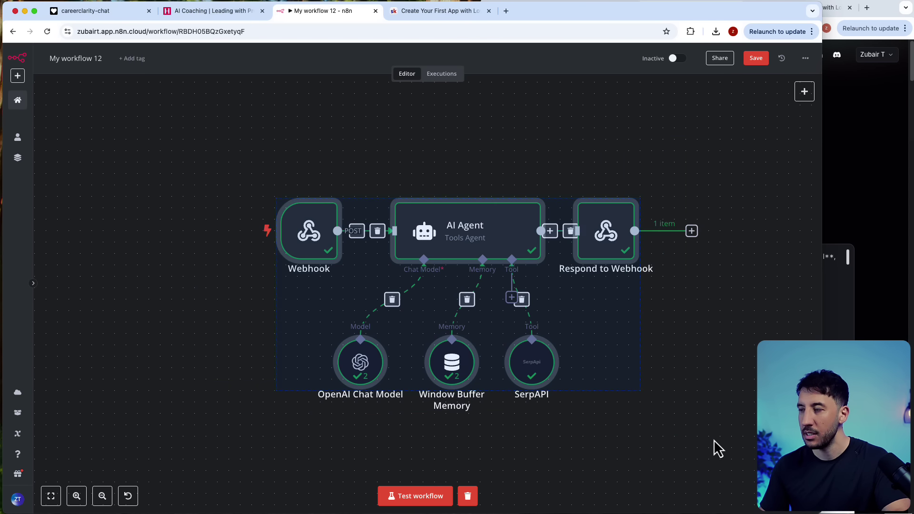
key("Delete")
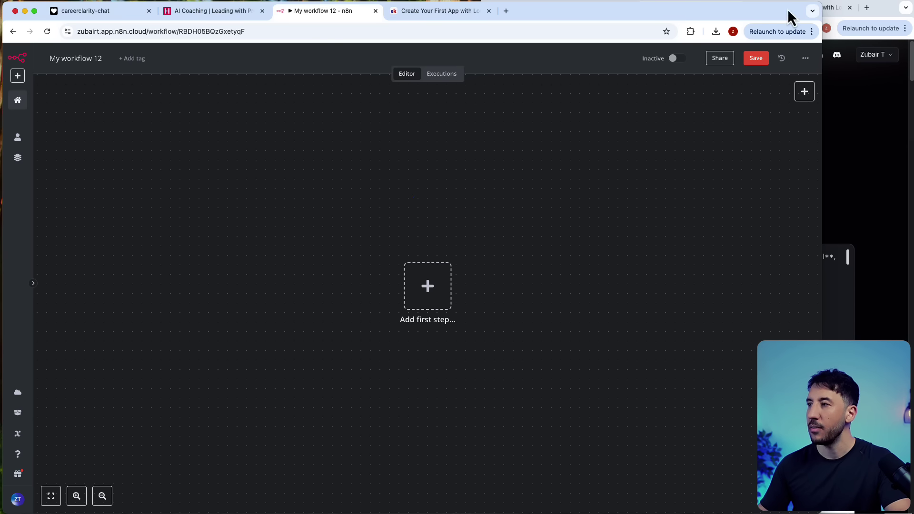
left_click(435, 281)
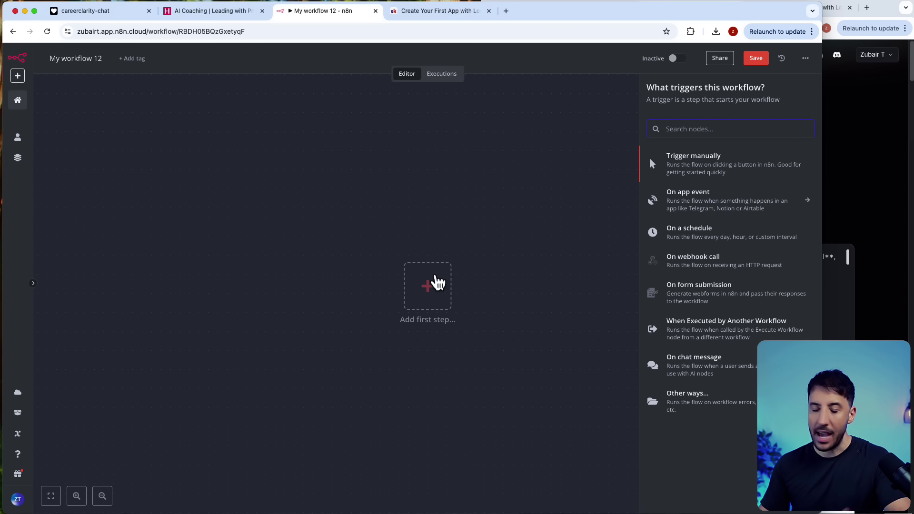
type("we")
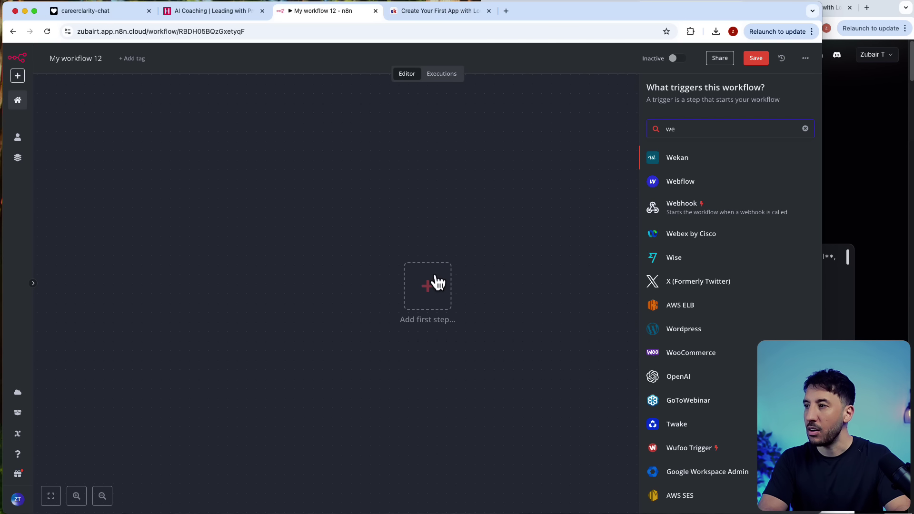
type("b")
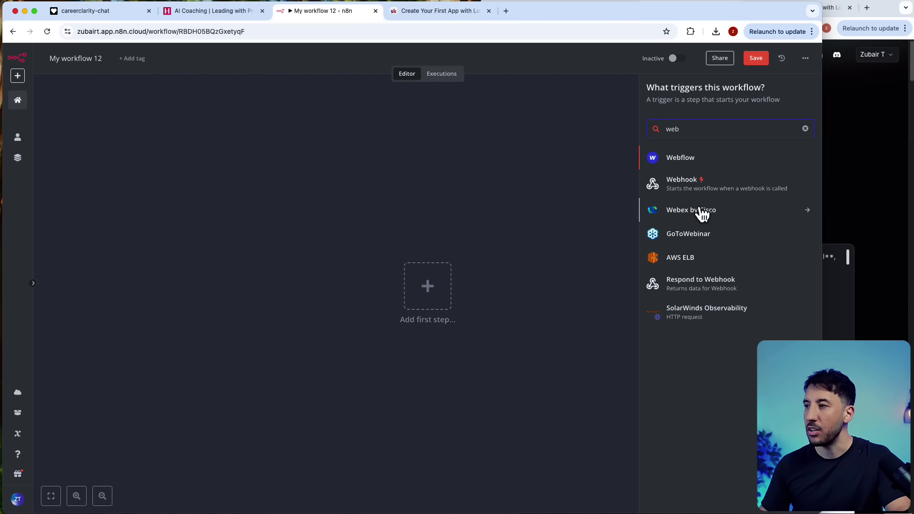
left_click(704, 192)
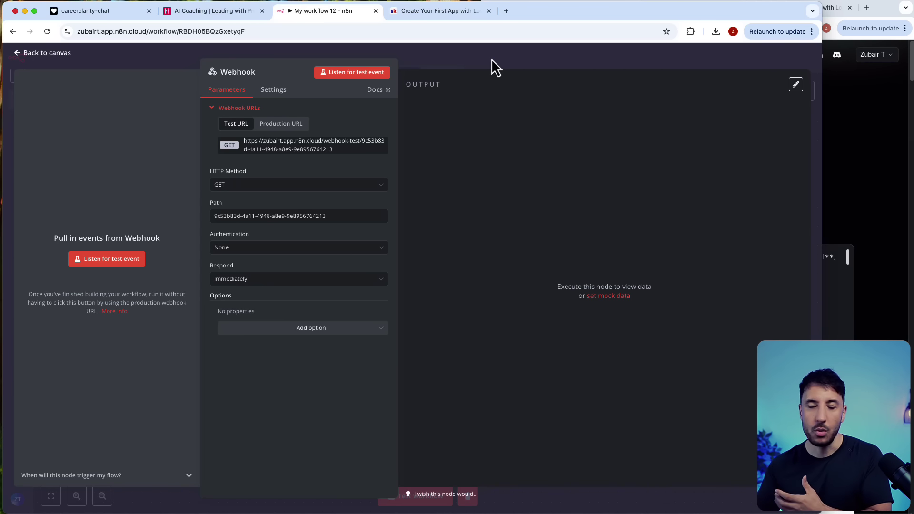
Step: Move the Webhook node on the canvas and reopen its settings
left_click(493, 60)
left_click_drag(445, 331, 321, 275)
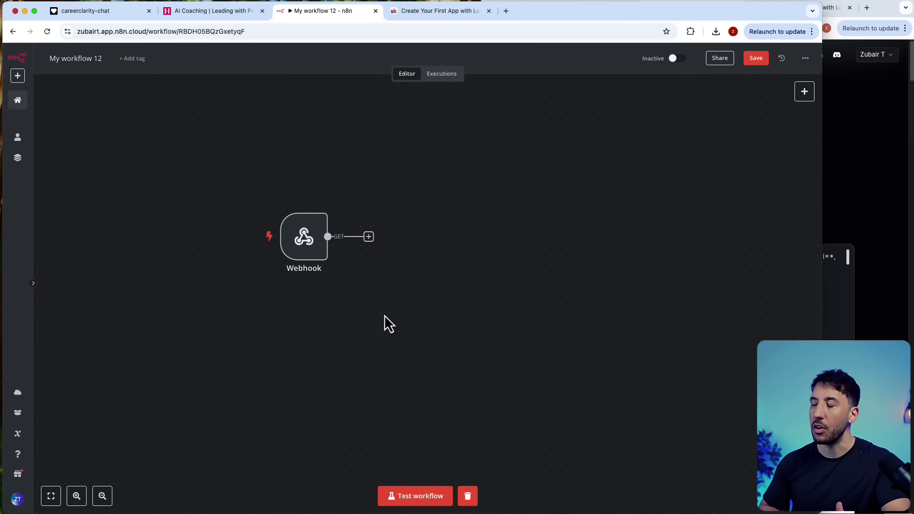
mouse_move(307, 243)
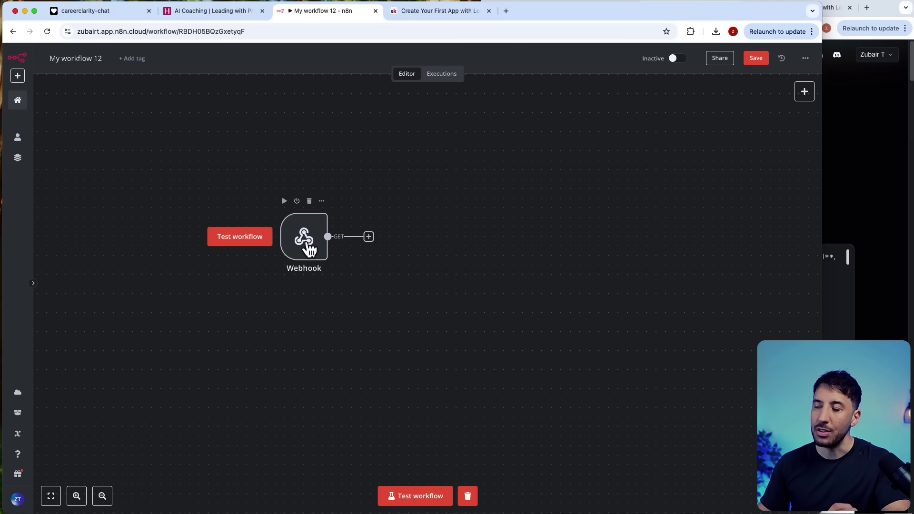
double_click(309, 249)
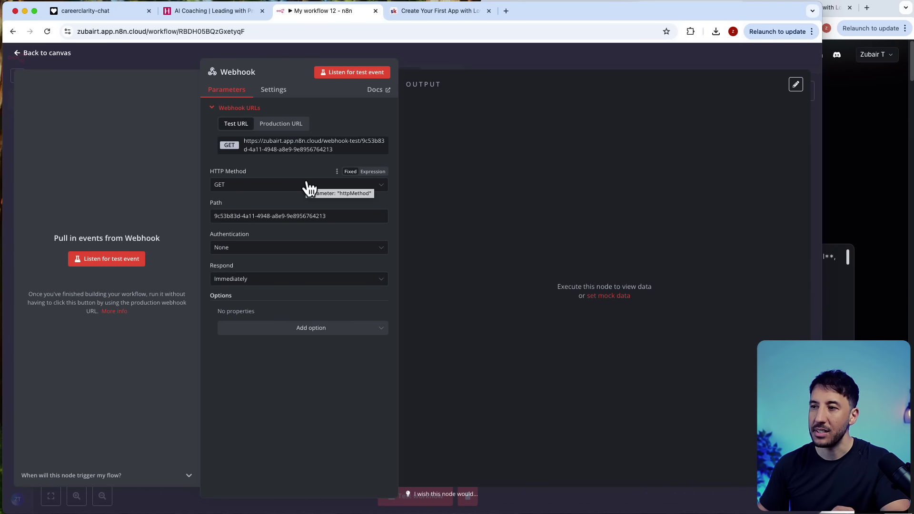
Step: Set the Webhook to POST with path 'coachai' and copy its test URL
left_click(249, 187)
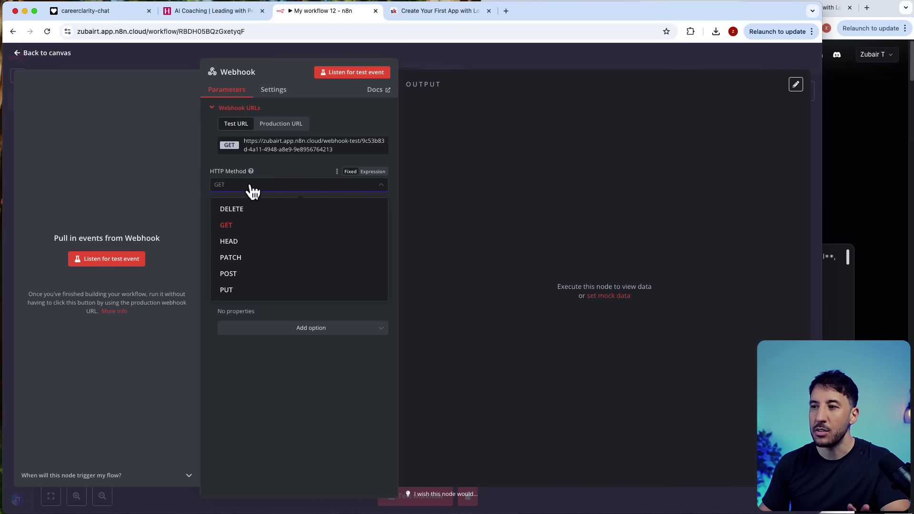
left_click(230, 273)
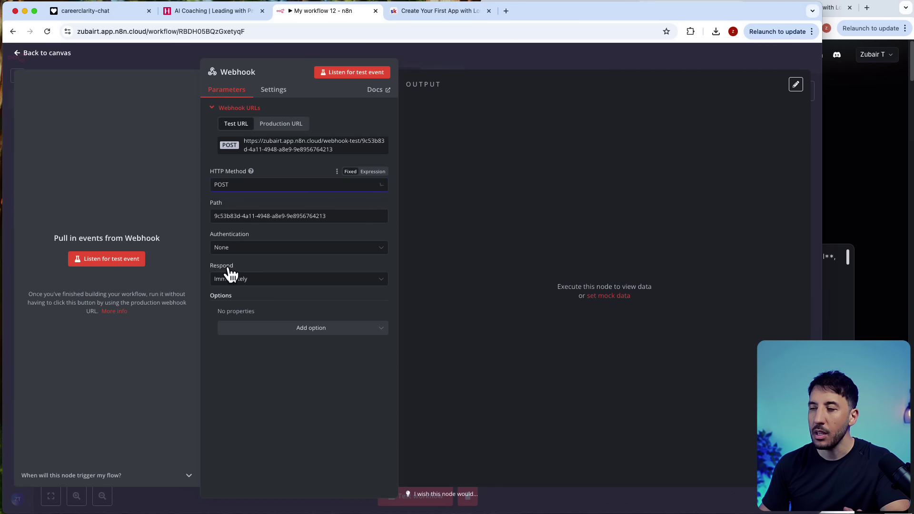
triple_click(229, 217)
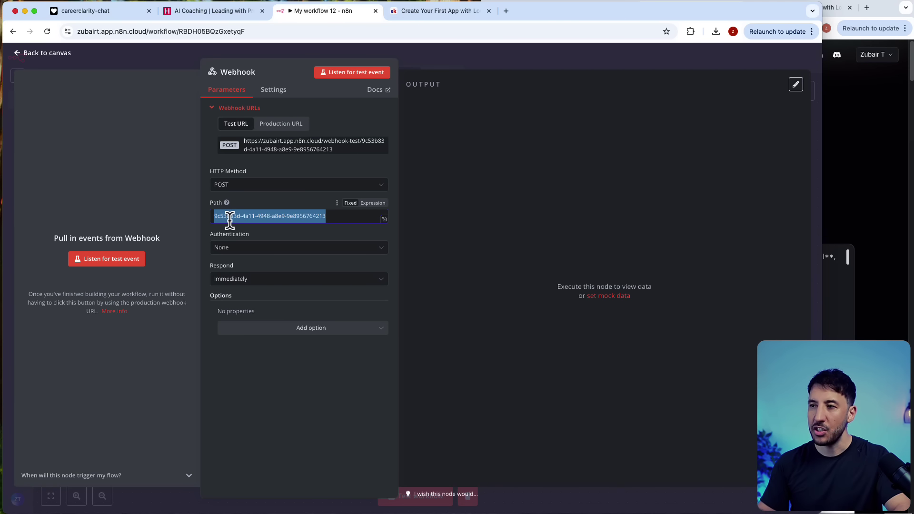
type("coachai")
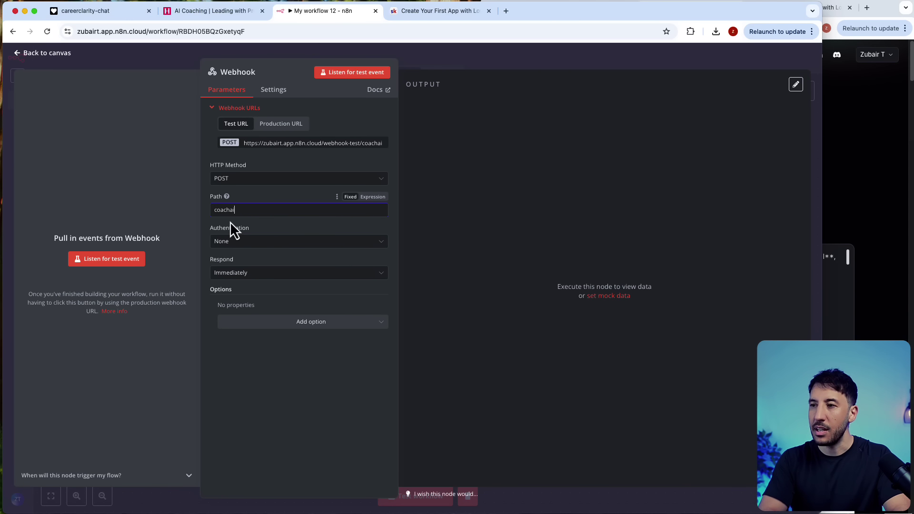
double_click(262, 206)
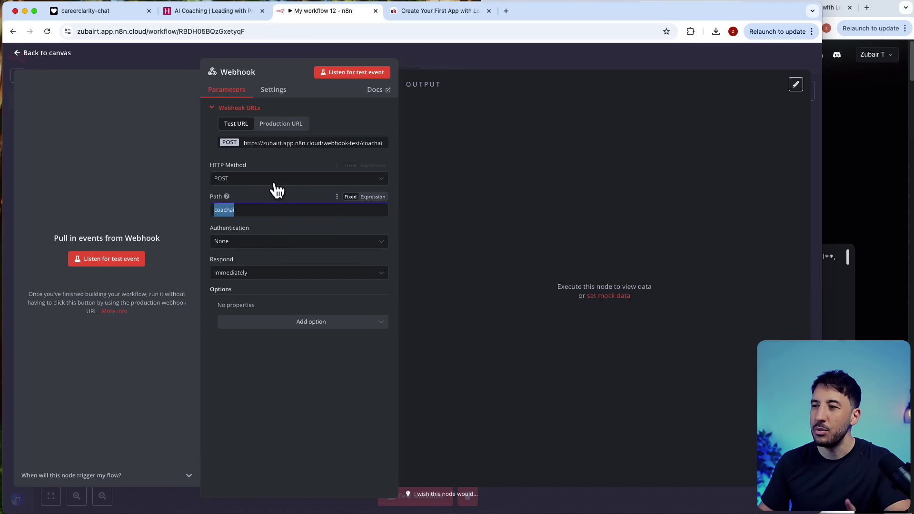
left_click(285, 155)
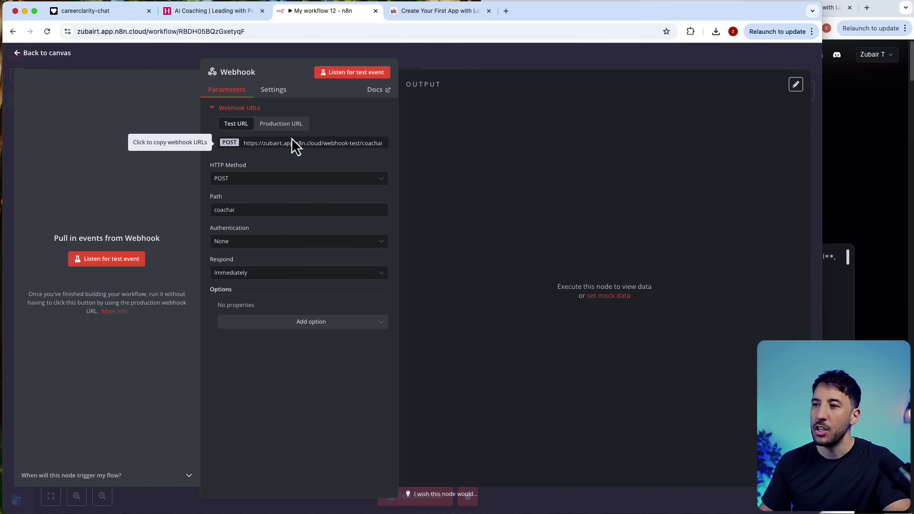
left_click(293, 148)
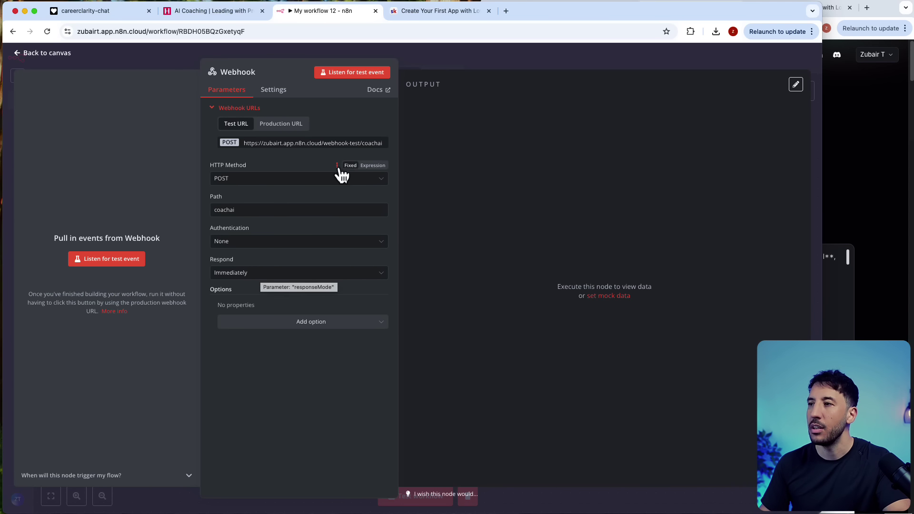
left_click(443, 68)
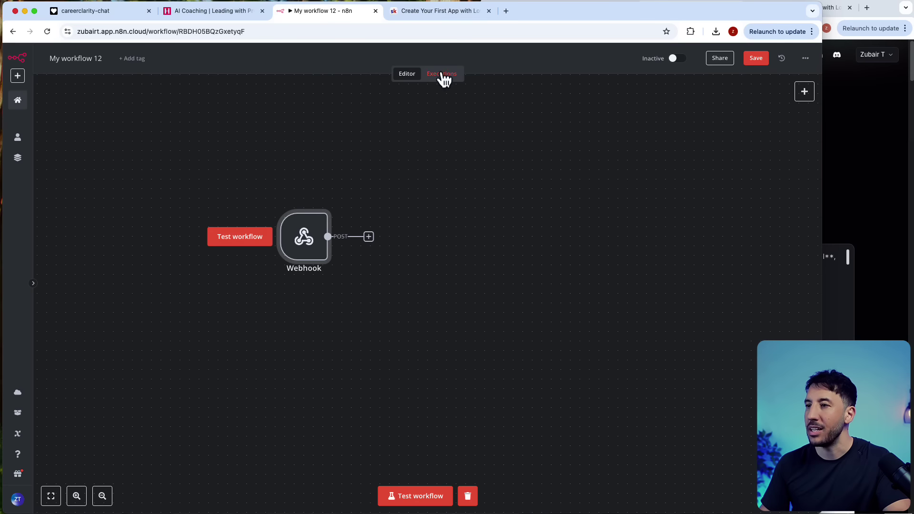
Step: Tile the n8n and Lovable windows side by side
left_click_drag(294, 245, 248, 245)
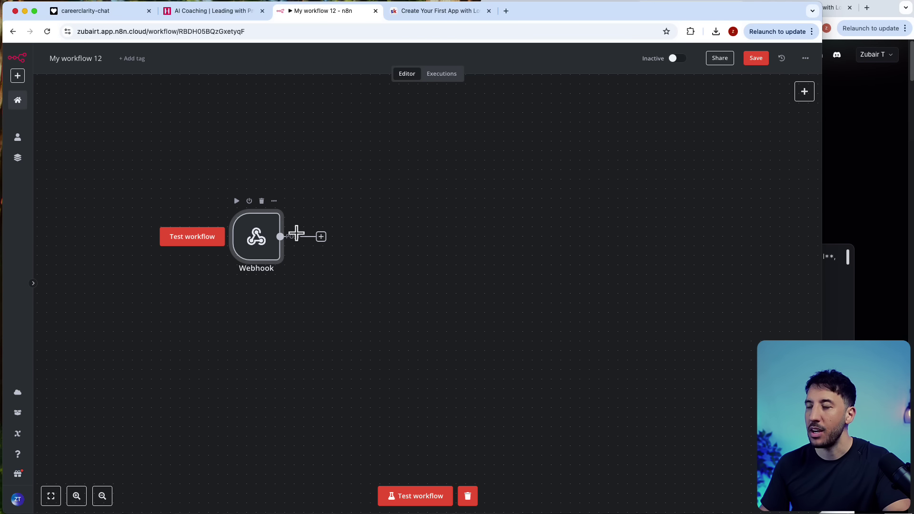
left_click_drag(820, 176, 277, 179)
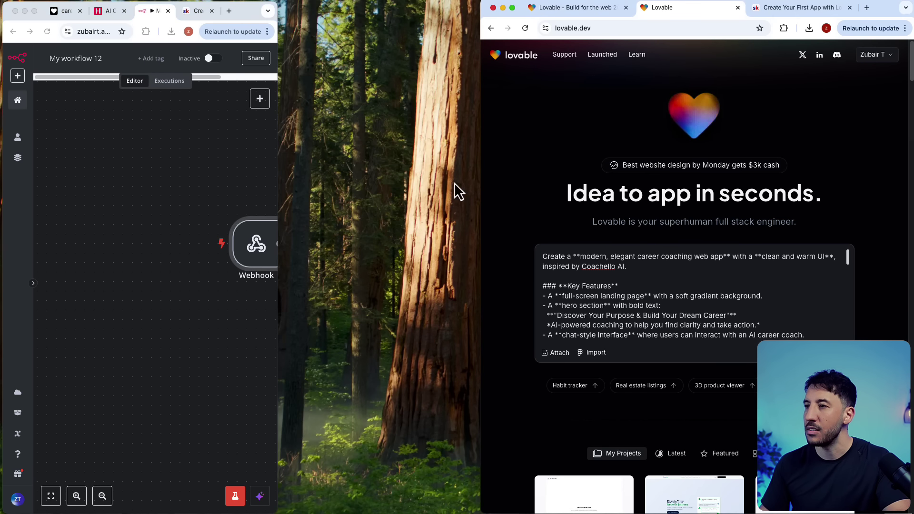
left_click_drag(481, 182, 242, 196)
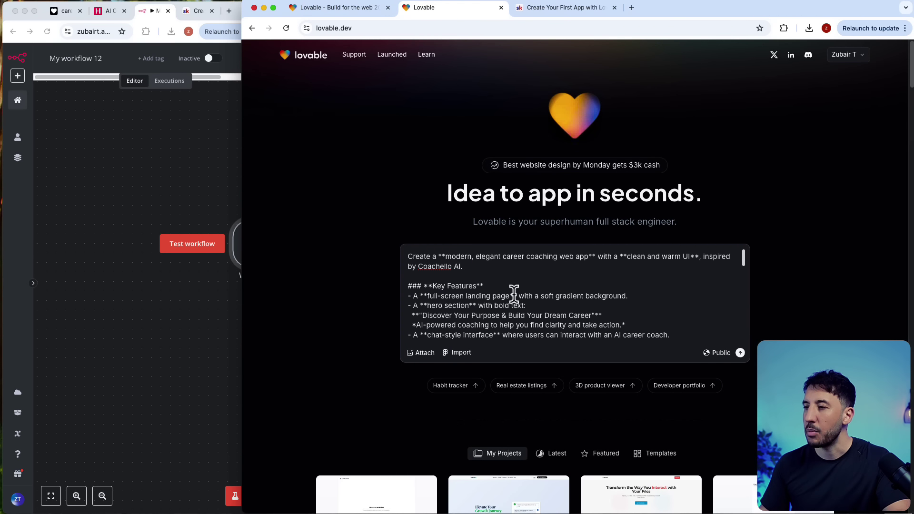
scroll(580, 281, "down", 3)
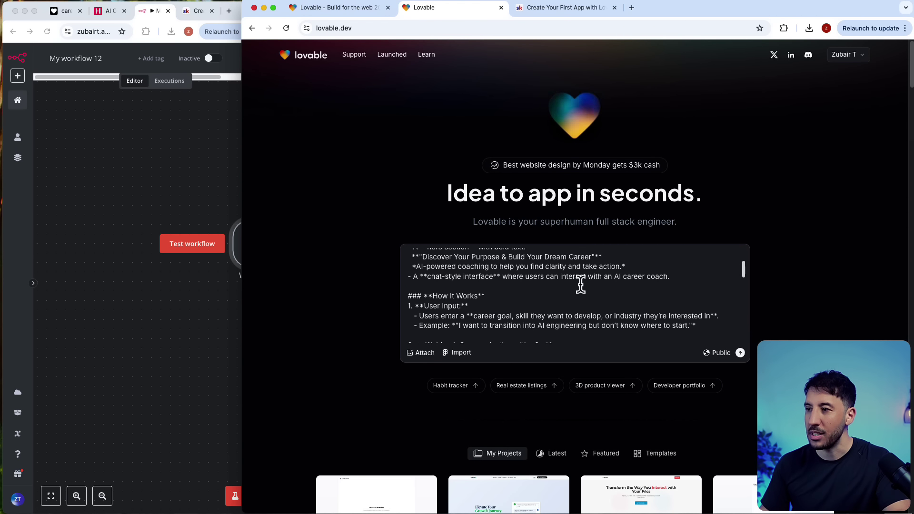
scroll(562, 296, "down", 3)
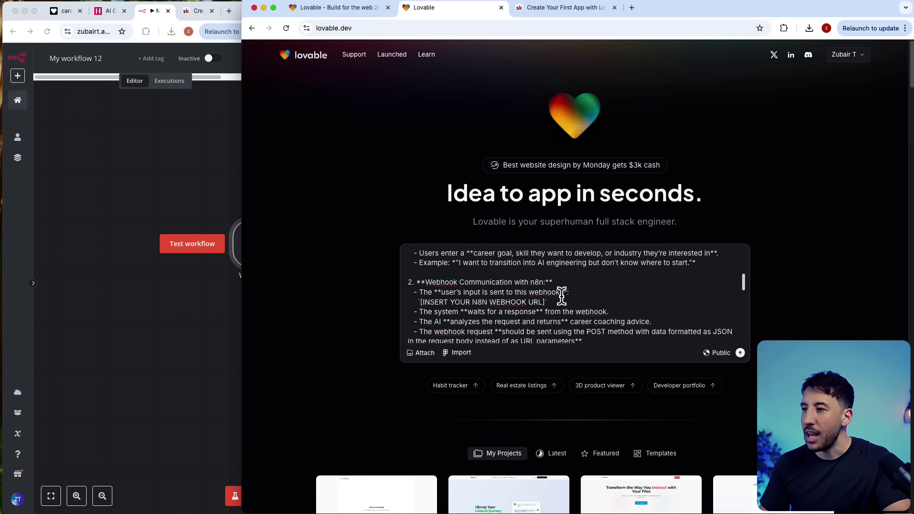
scroll(562, 296, "down", 1)
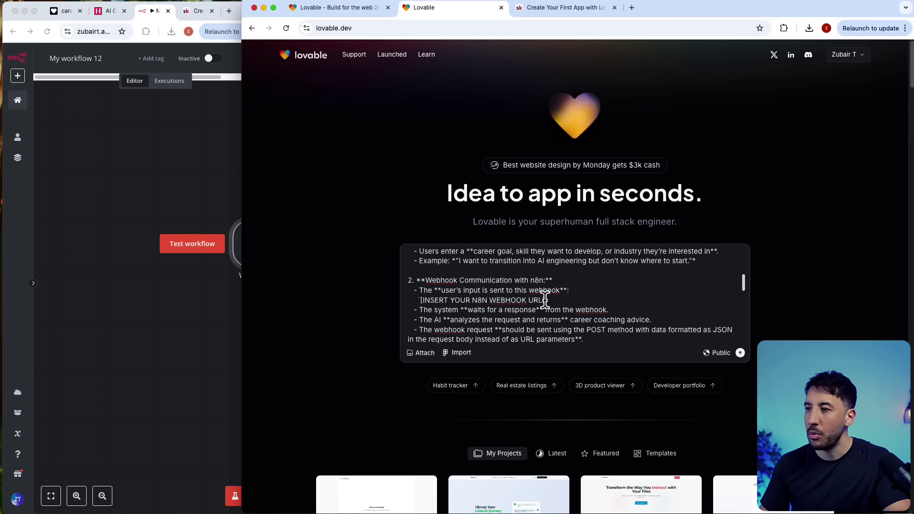
Step: Replace [INSERT YOUR N8N WEBHOOK URL] in the prompt with the copied webhook URL
left_click_drag(545, 300, 431, 301)
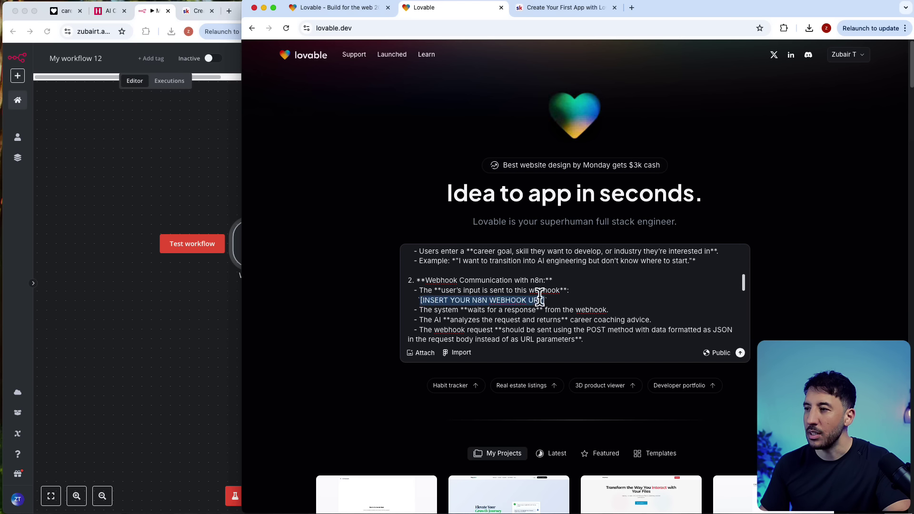
left_click_drag(548, 300, 413, 300)
key("BackSpace")
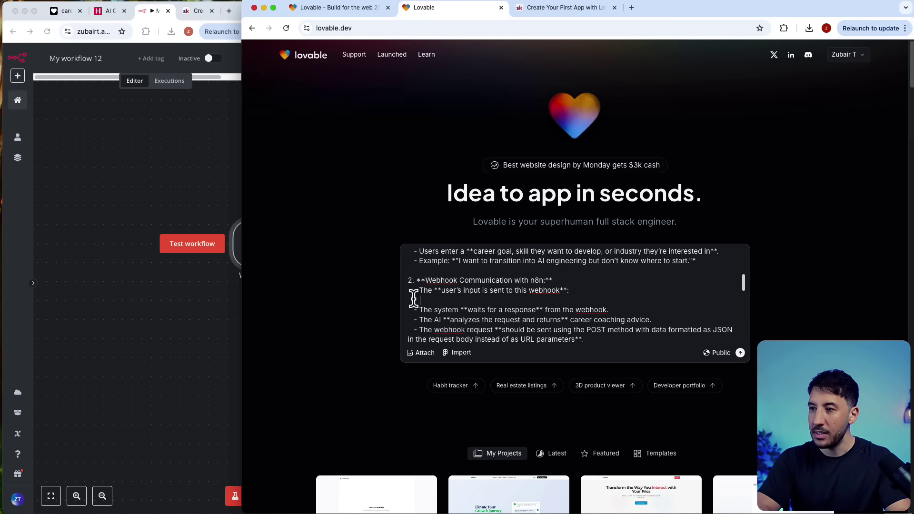
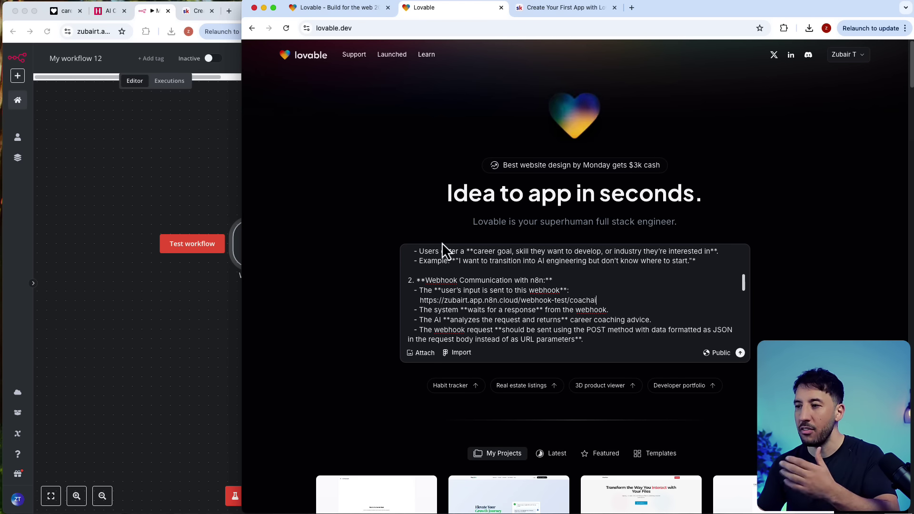
scroll(469, 296, "down", 2)
scroll(471, 296, "up", 5)
scroll(471, 295, "down", 10)
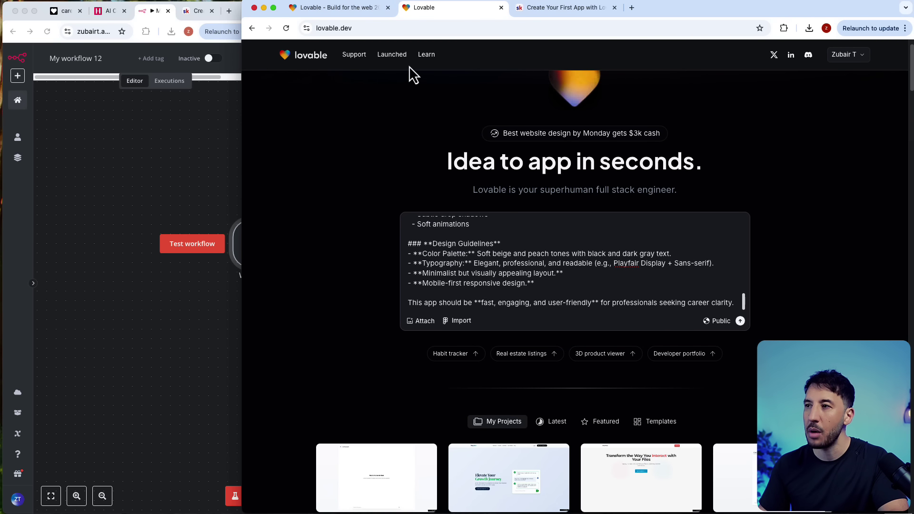
Step: Glance at the AI Coaching reference site, then fit the n8n workflow to show the Webhook
left_click(112, 12)
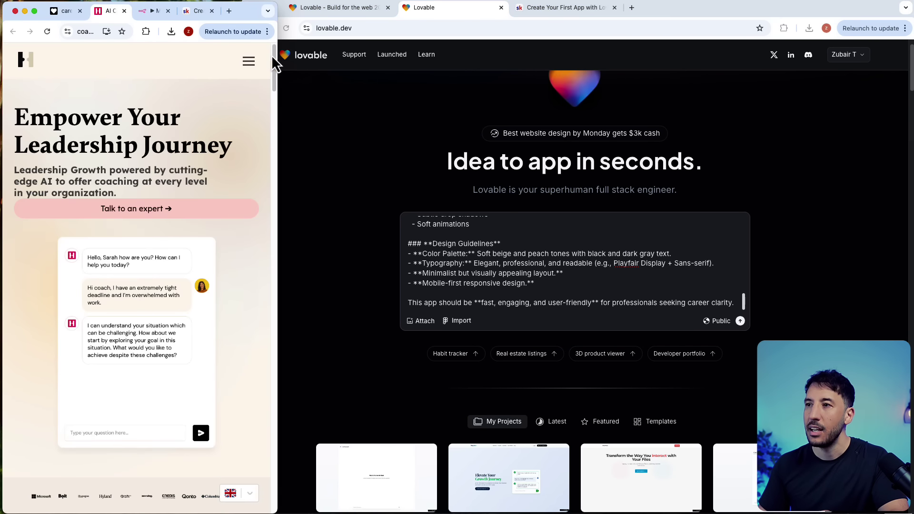
left_click_drag(274, 47, 173, 89)
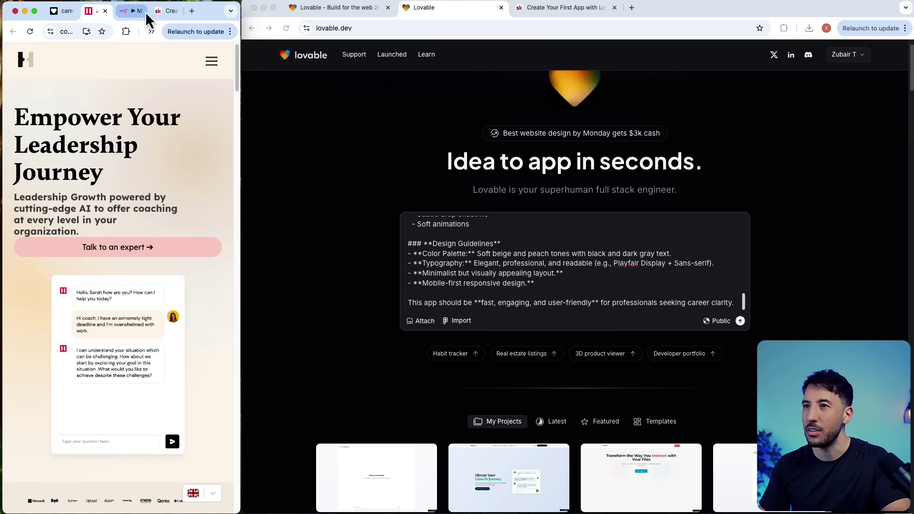
left_click(129, 12)
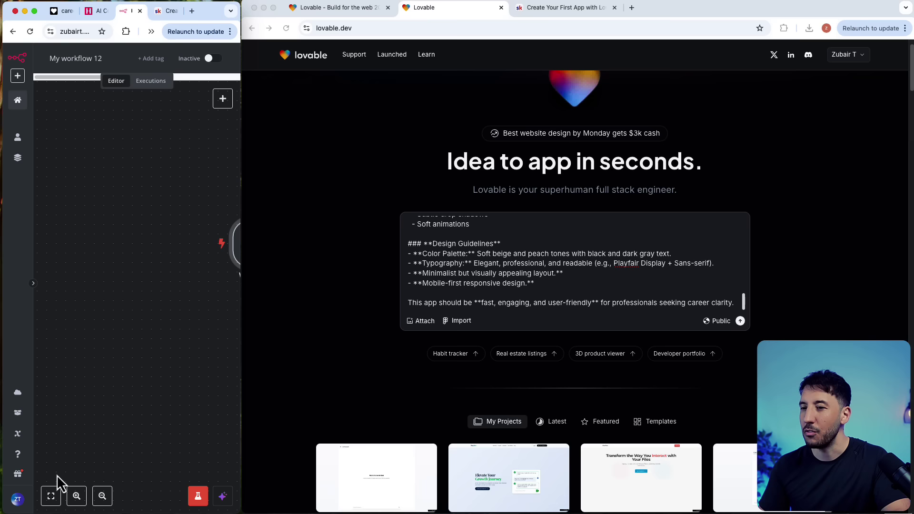
left_click(51, 496)
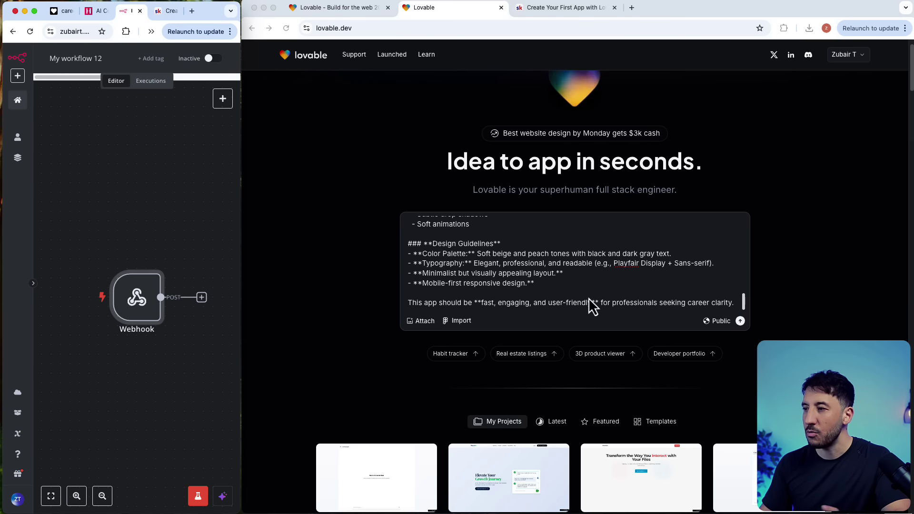
Step: Submit the CoachAI prompt and maximize Lovable while the purposepathfinder project generates code
left_click(740, 321)
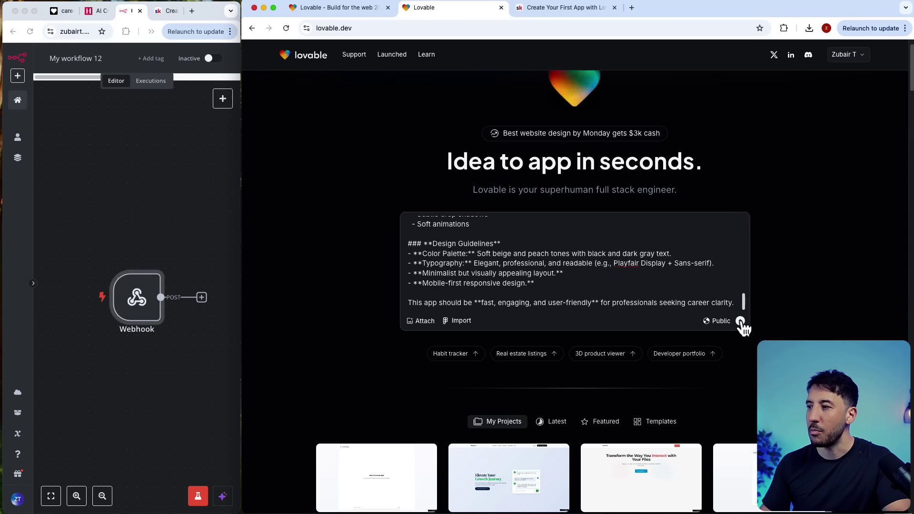
left_click(741, 321)
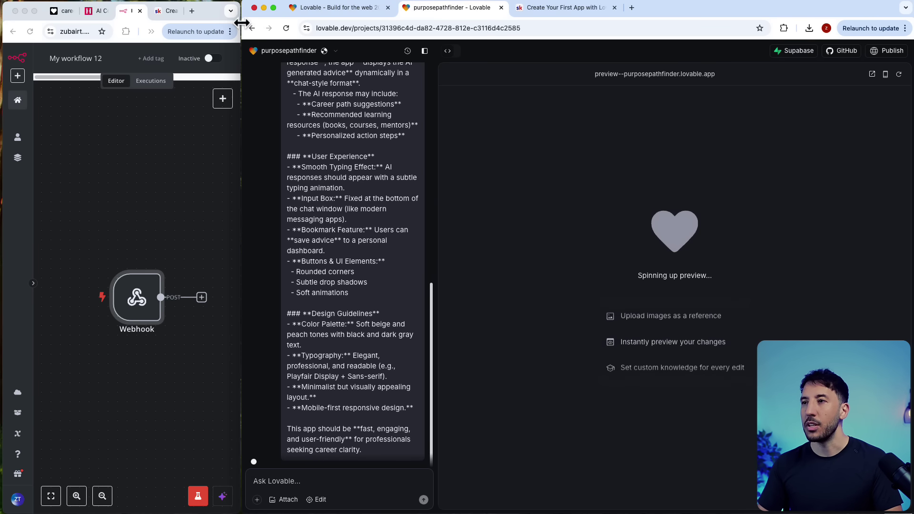
left_click_drag(242, 30, 18, 48)
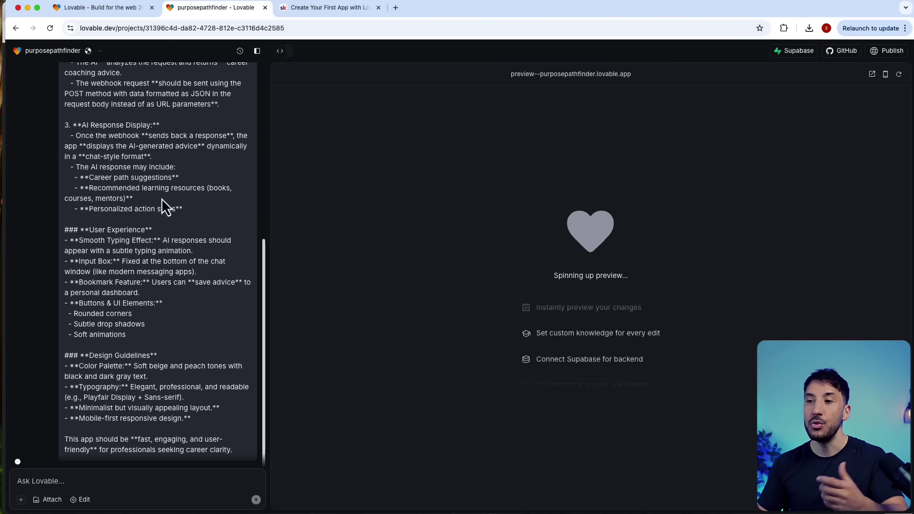
scroll(161, 198, "up", 10)
scroll(167, 216, "down", 10)
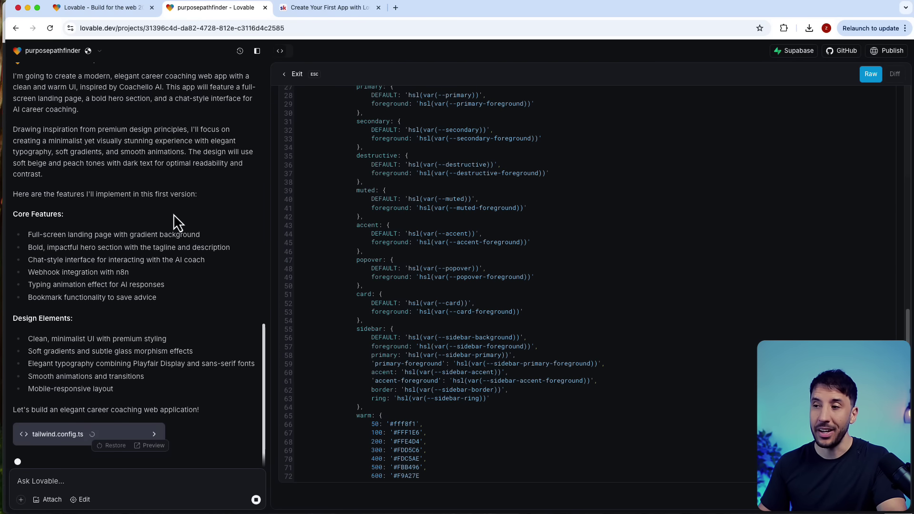
scroll(172, 250, "up", 10)
scroll(150, 217, "down", 6)
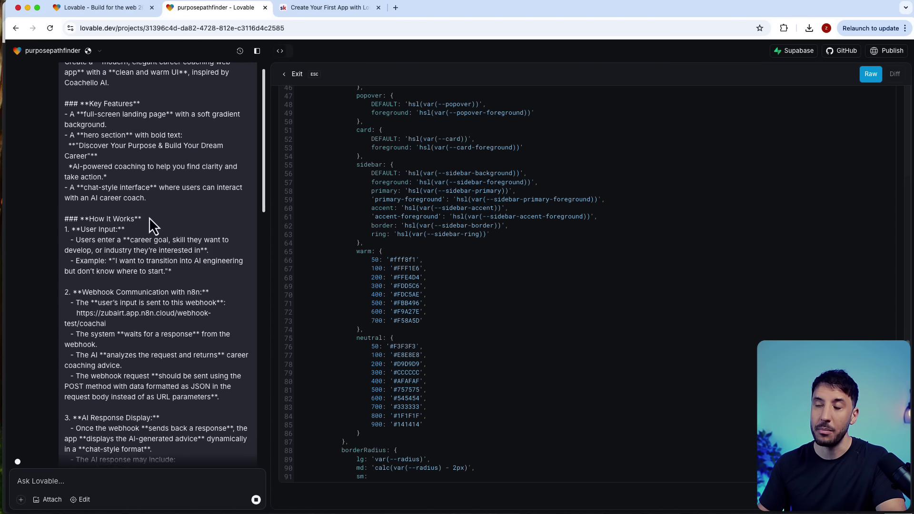
scroll(139, 261, "down", 5)
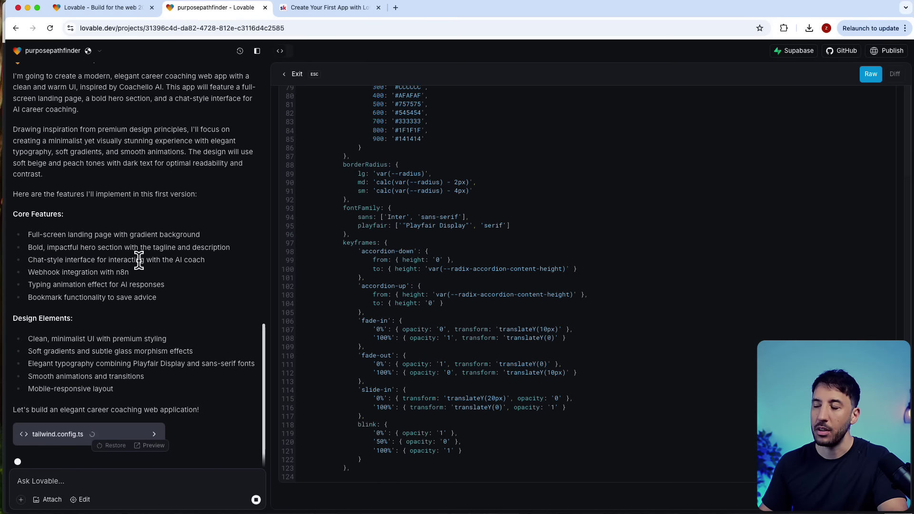
scroll(139, 261, "up", 1)
scroll(139, 262, "down", 2)
scroll(139, 262, "up", 8)
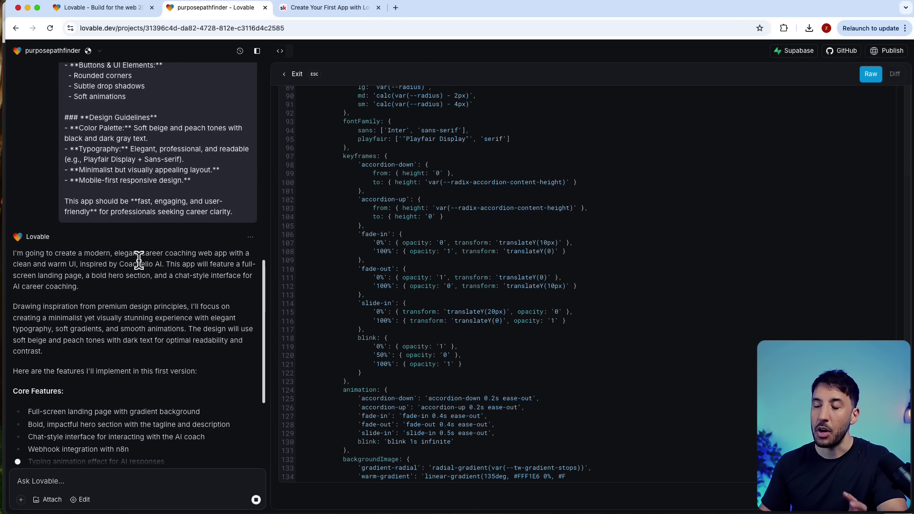
scroll(138, 261, "down", 10)
scroll(139, 262, "up", 15)
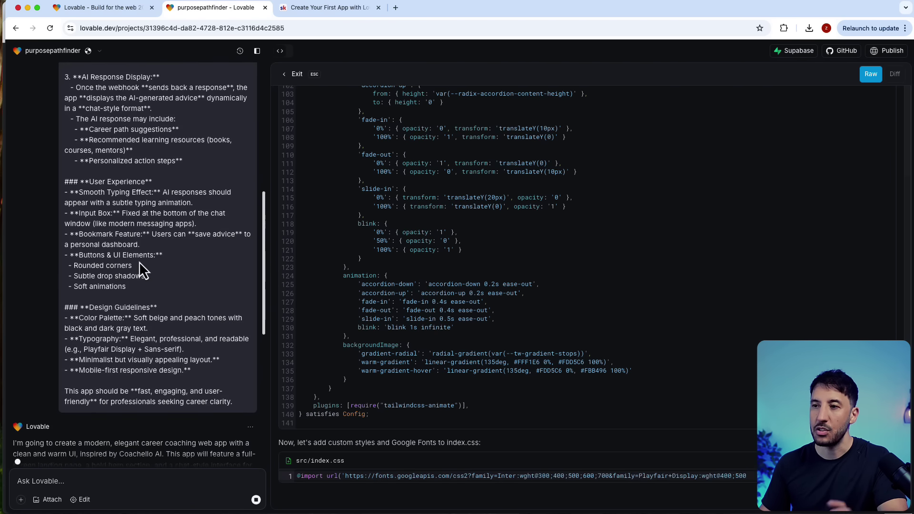
scroll(139, 262, "down", 15)
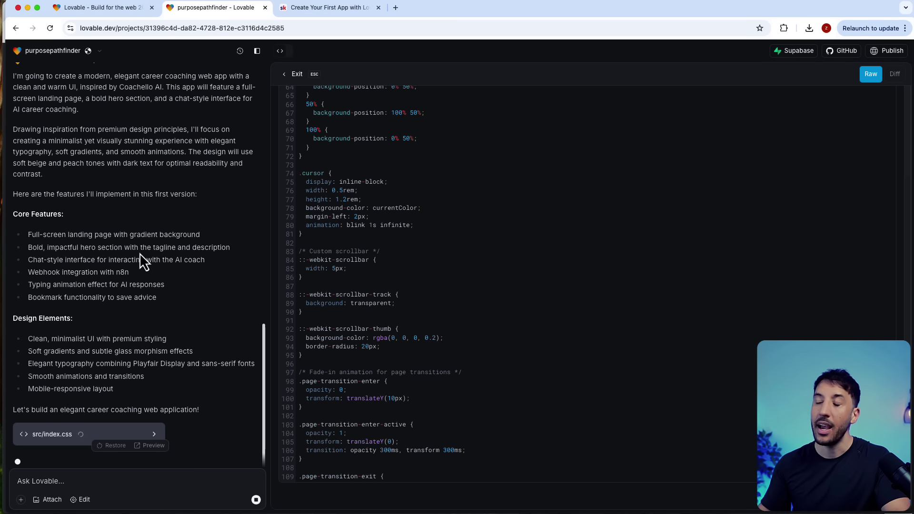
scroll(140, 253, "up", 10)
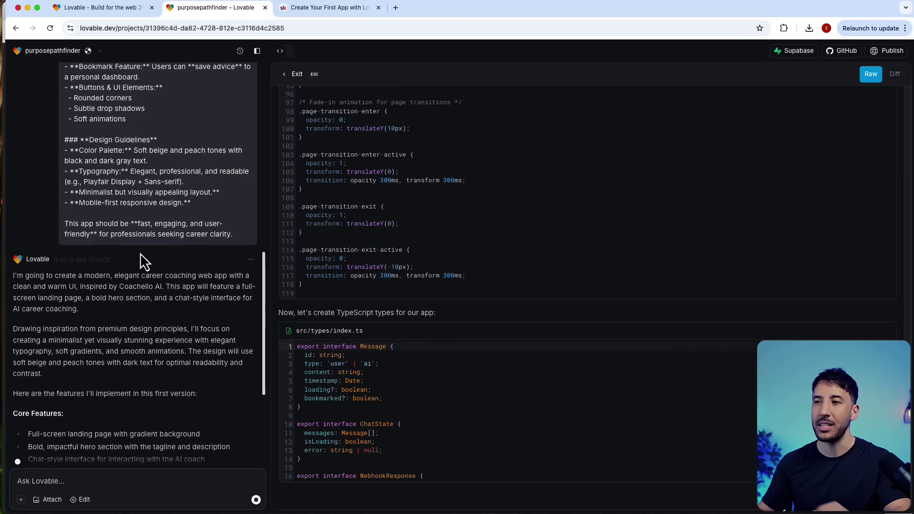
scroll(141, 253, "up", 3)
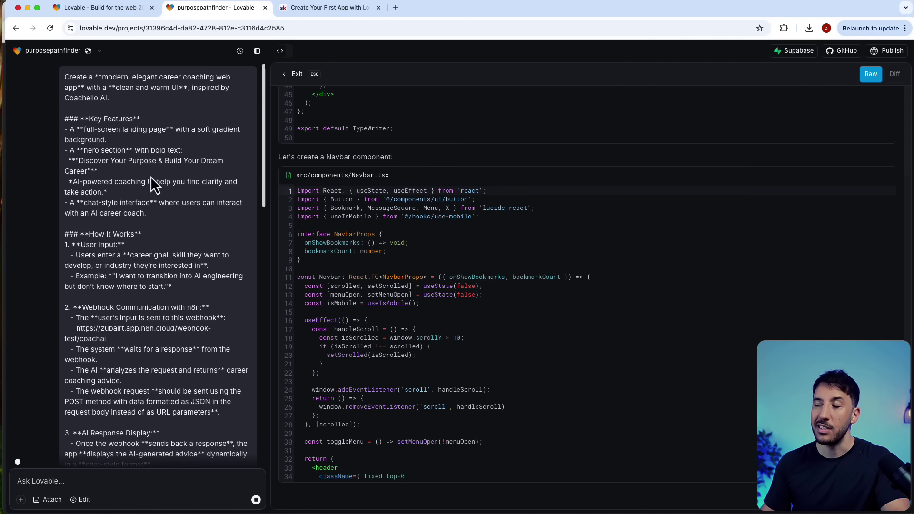
Step: Wait for the 'Discover Your Purpose' preview, then halve the Lovable window beside n8n
scroll(257, 180, "down", 2)
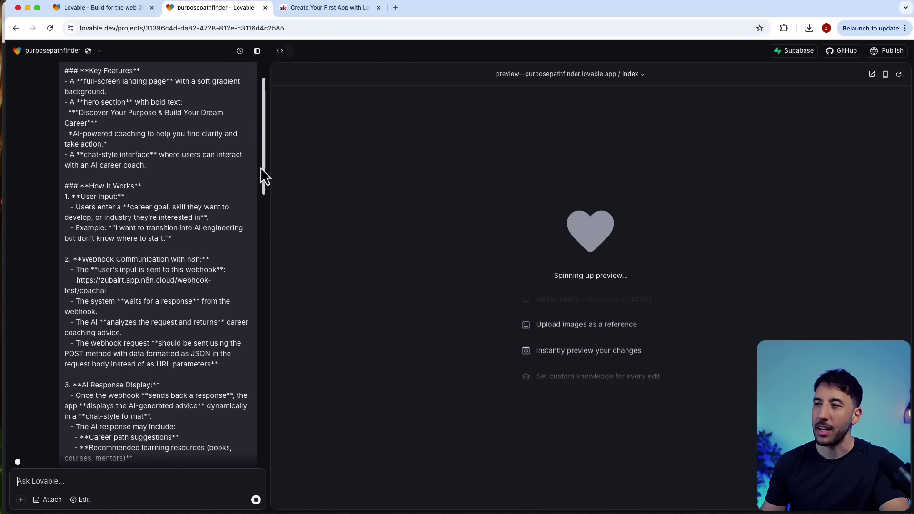
left_click_drag(267, 162, 265, 453)
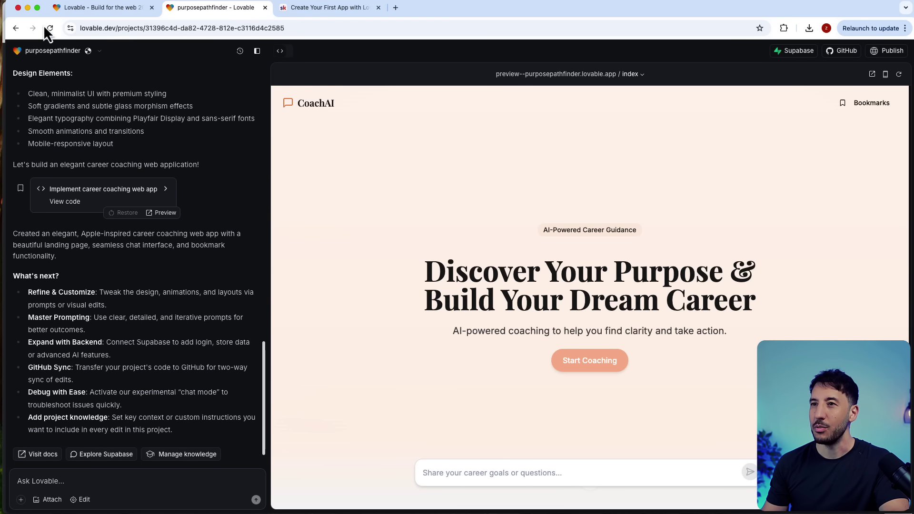
left_click_drag(6, 16, 456, 16)
Step: Review the coachello reference page, then narrow n8n and widen Lovable across most of the screen
left_click(240, 51)
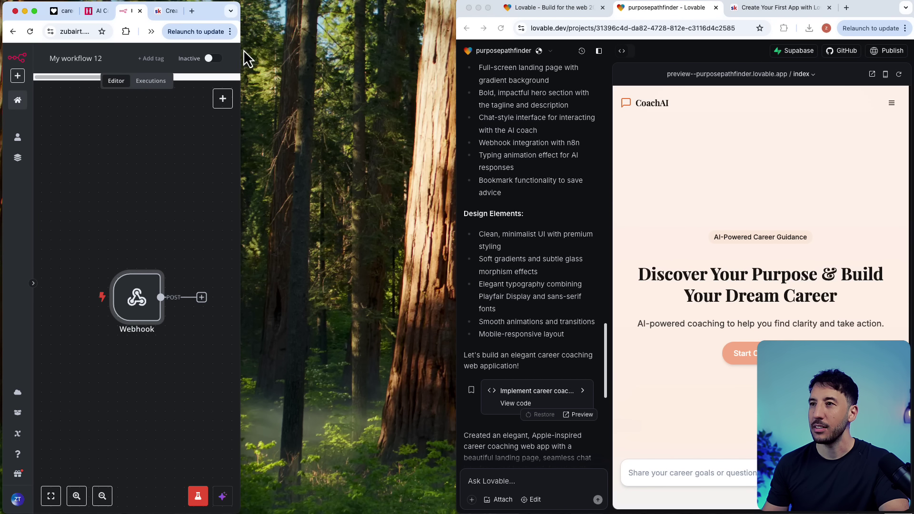
left_click_drag(233, 38, 435, 63)
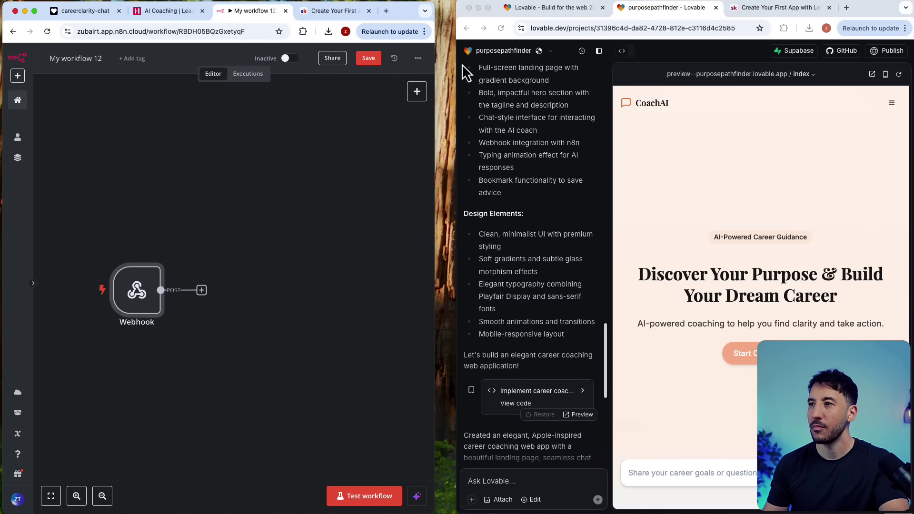
left_click(157, 14)
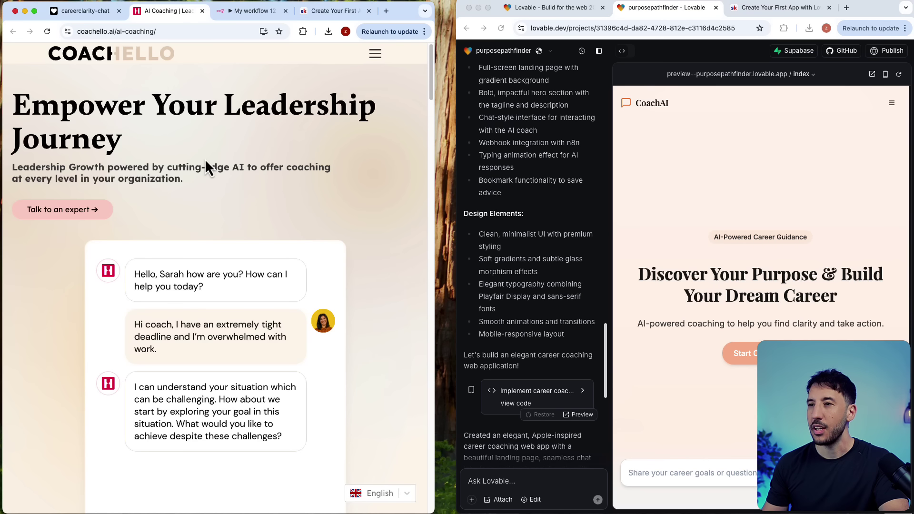
scroll(210, 170, "down", 7)
scroll(214, 173, "up", 7)
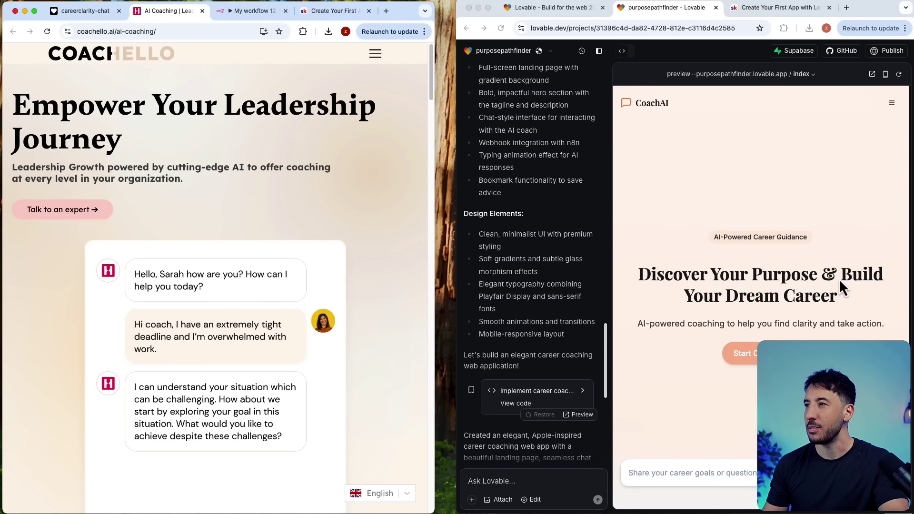
scroll(832, 289, "down", 8)
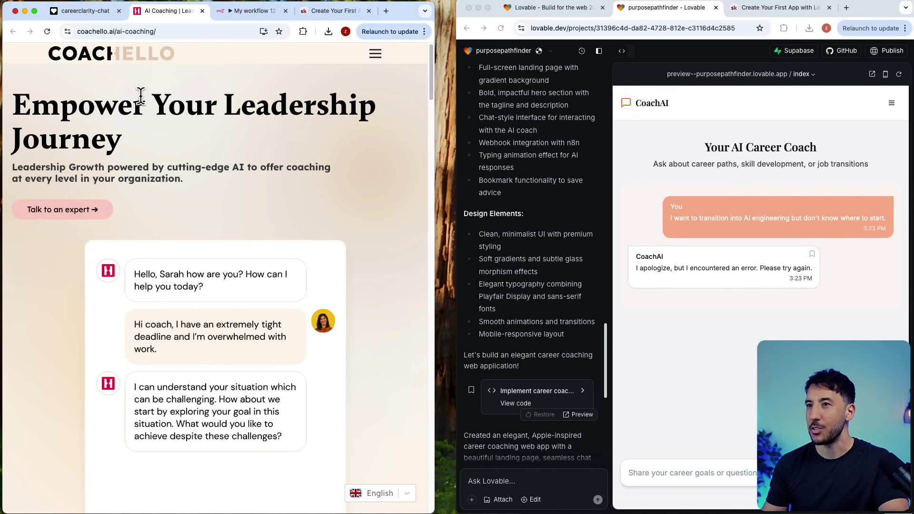
scroll(756, 238, "up", 8)
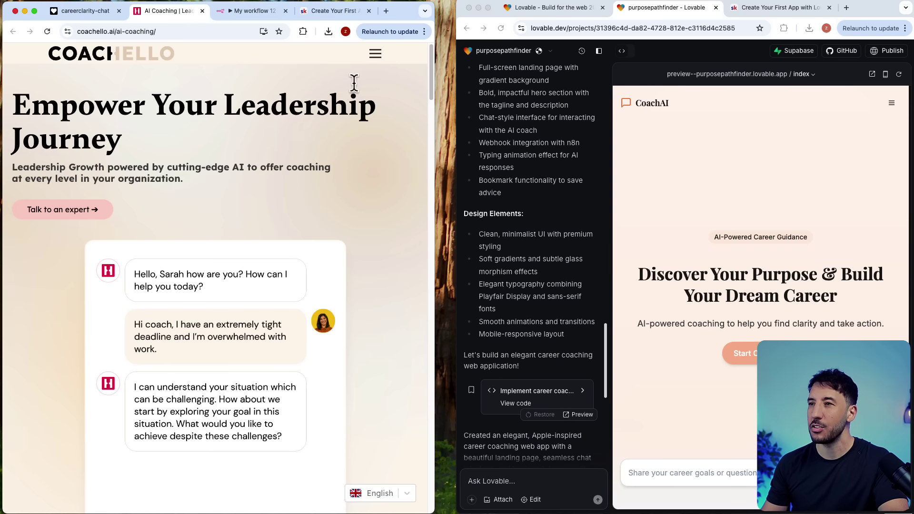
left_click(248, 10)
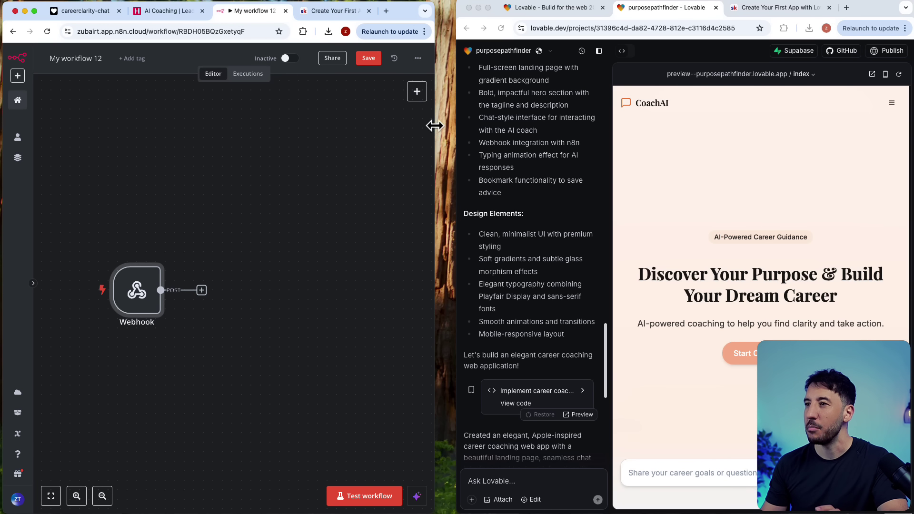
left_click_drag(433, 128, 243, 131)
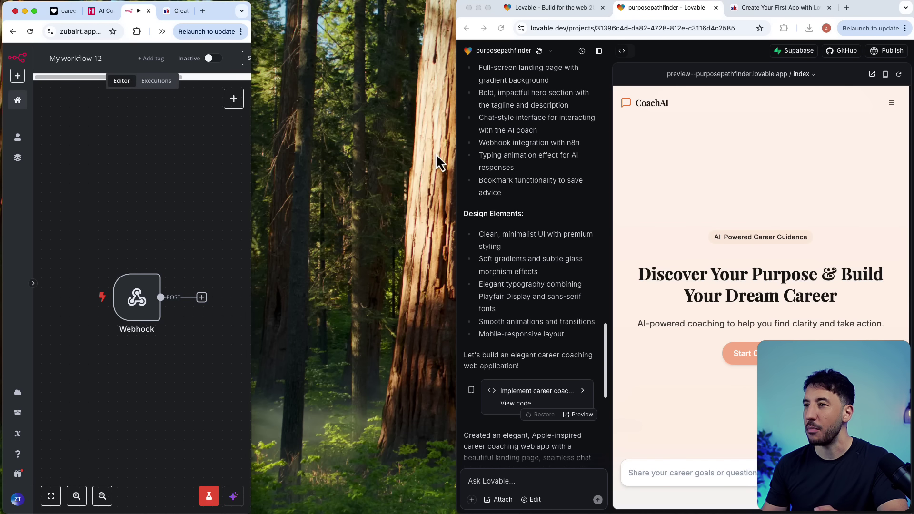
left_click_drag(457, 155, 249, 153)
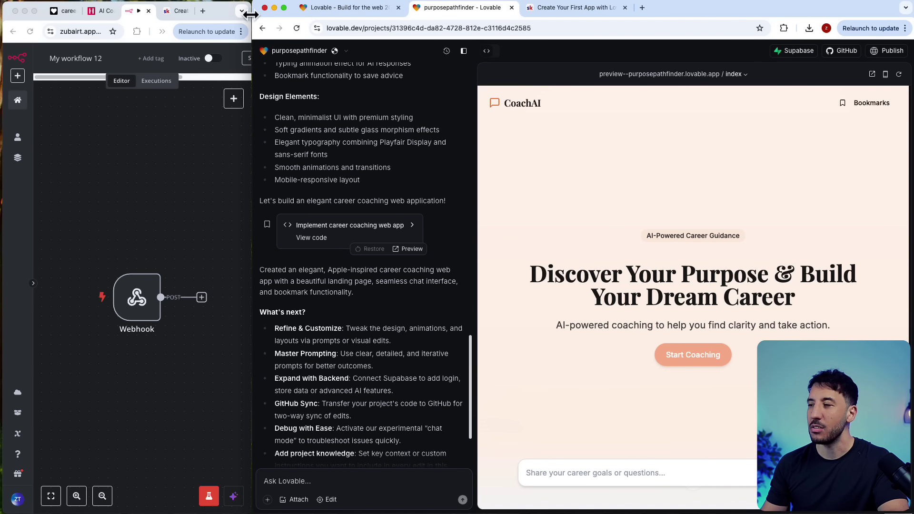
Step: Open the Start Coaching chat to check the error reply, then narrow Lovable beside n8n
left_click_drag(252, 16, 52, 16)
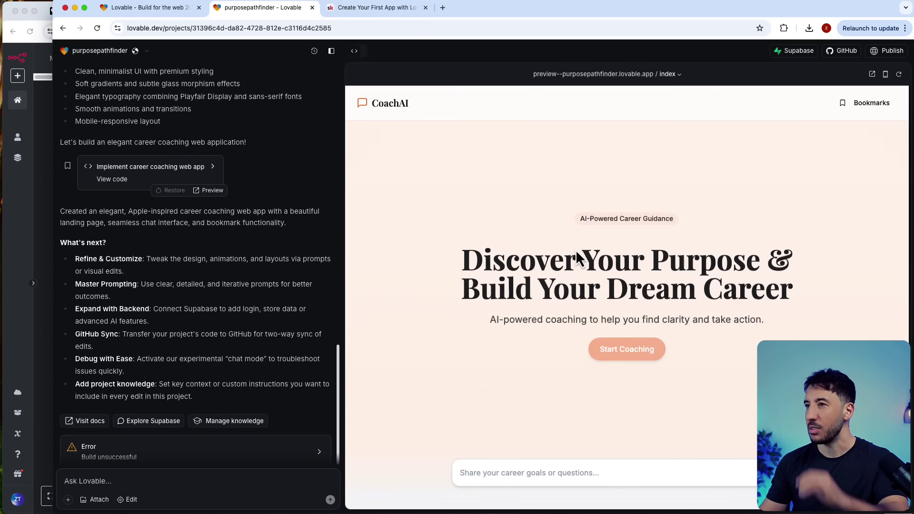
scroll(577, 257, "down", 1)
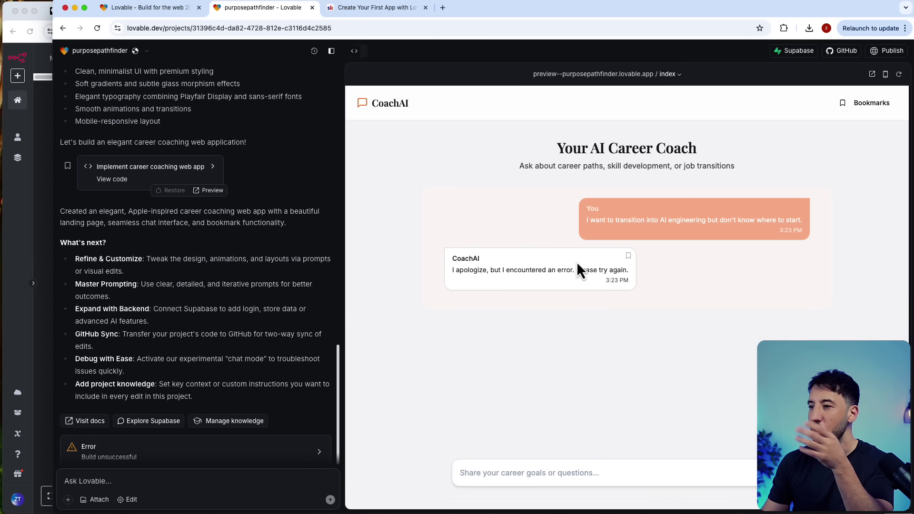
scroll(577, 262, "up", 8)
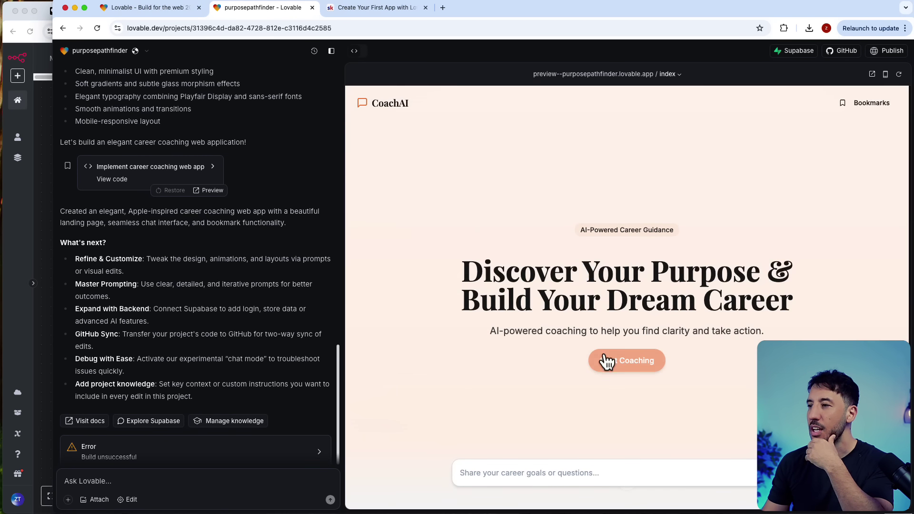
left_click(604, 361)
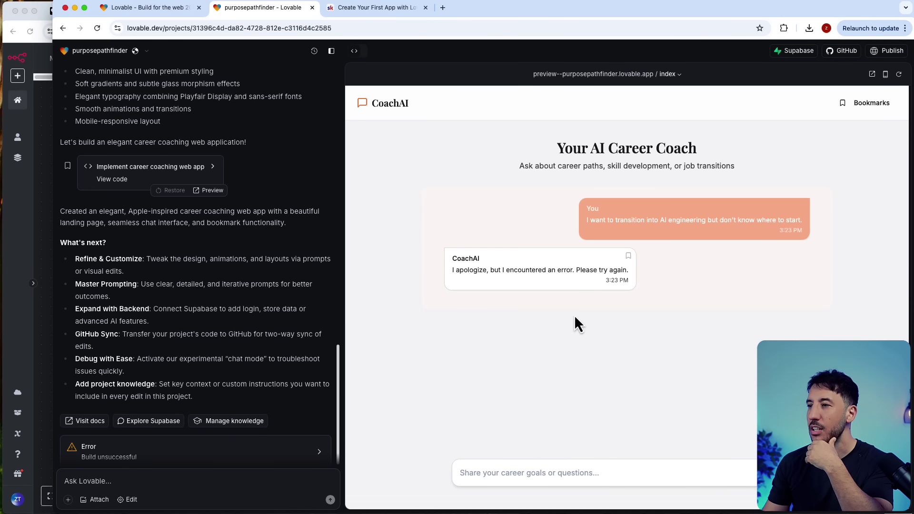
left_click(520, 467)
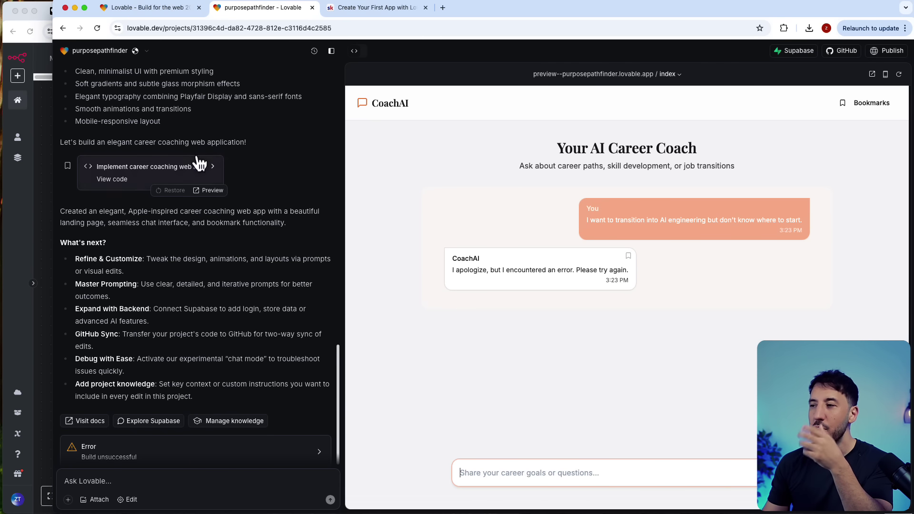
scroll(398, 233, "up", 5)
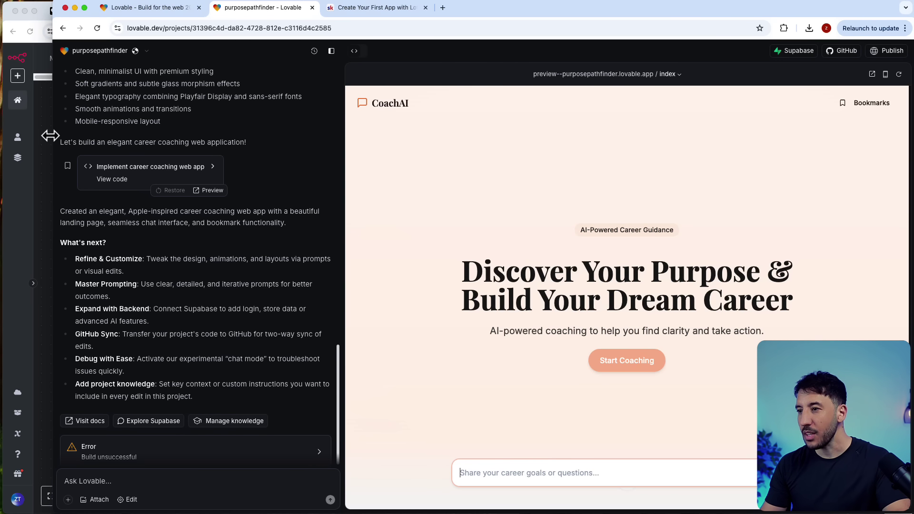
left_click_drag(49, 136, 260, 144)
left_click_drag(354, 155, 498, 155)
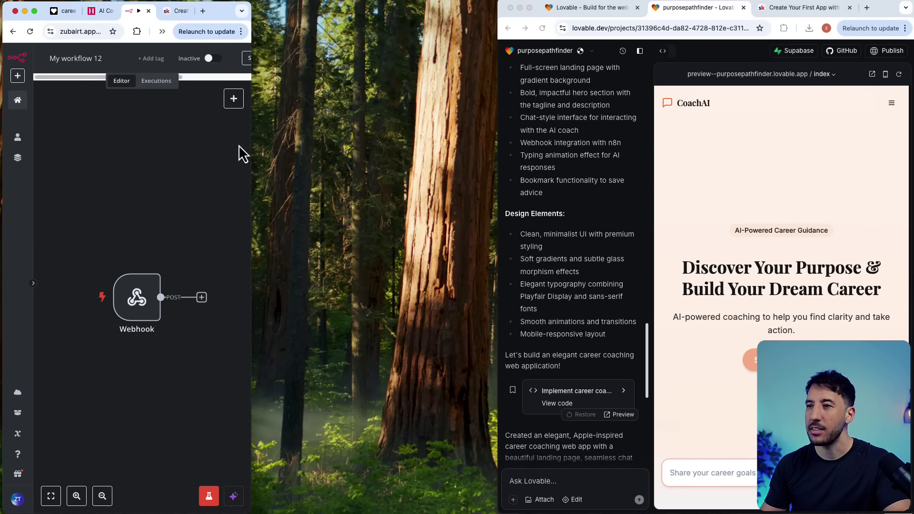
Step: Screenshot the careerclarity-chat CoachAI landing page in full screen, then exit full screen
key("F11")
key("F11")
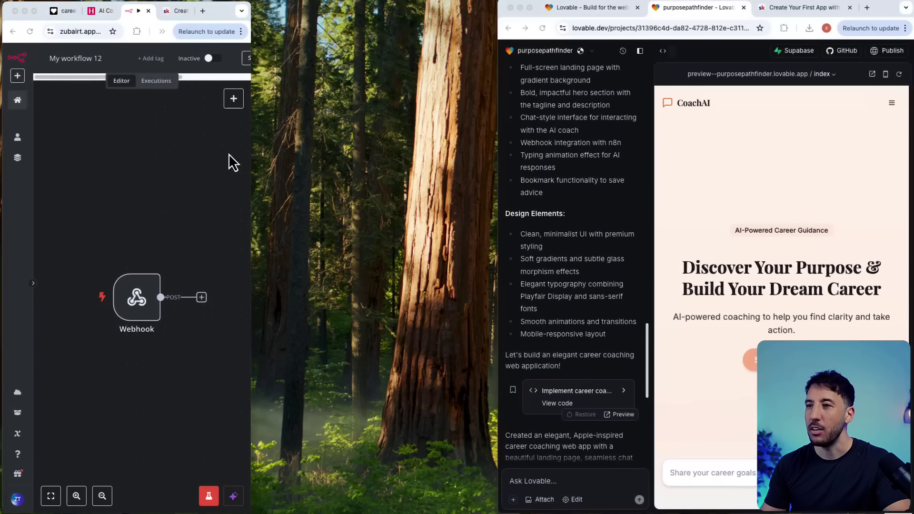
left_click_drag(255, 155, 505, 167)
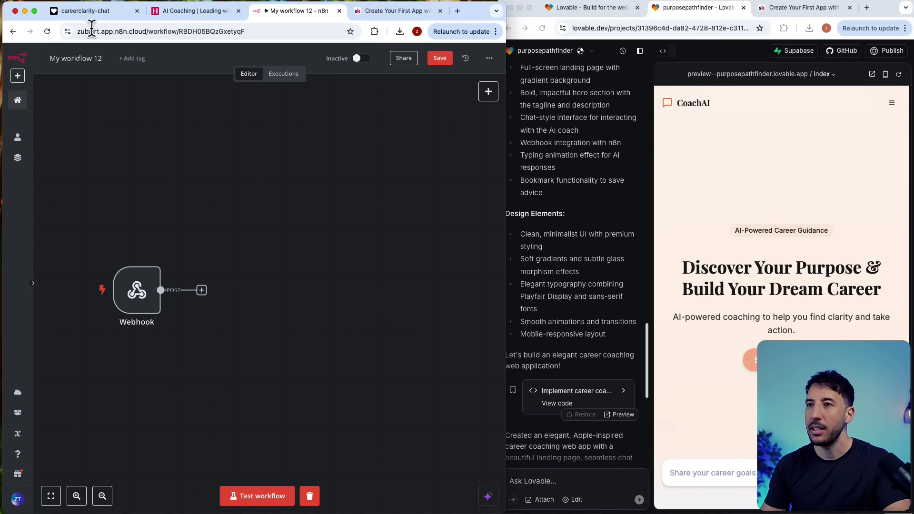
left_click(91, 10)
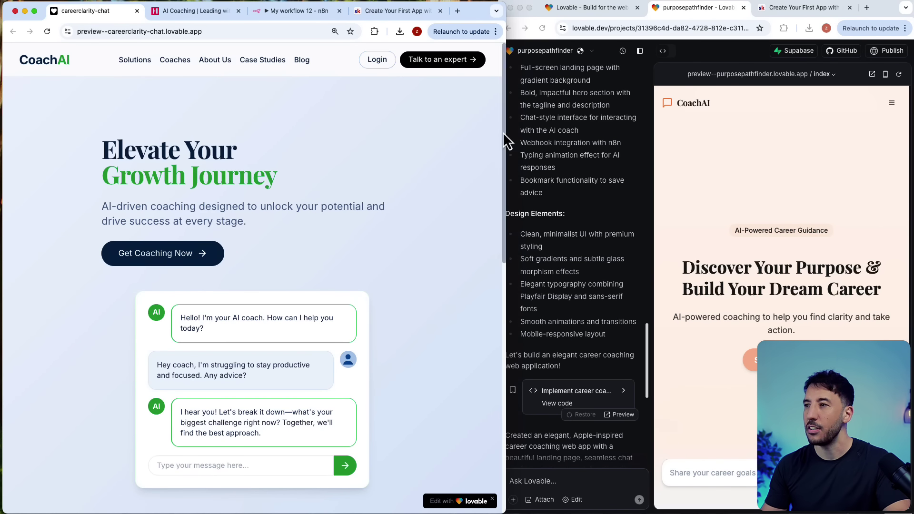
key("ctrl+super+f")
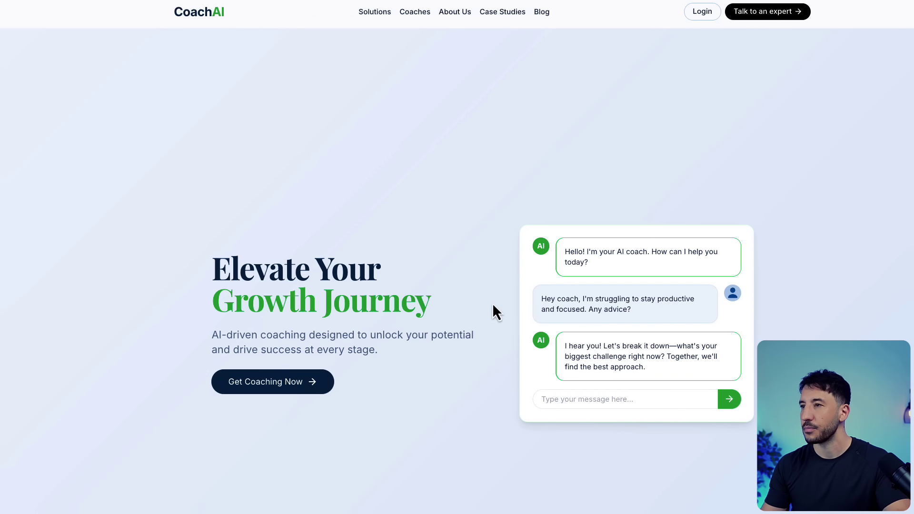
key("super+shift+4")
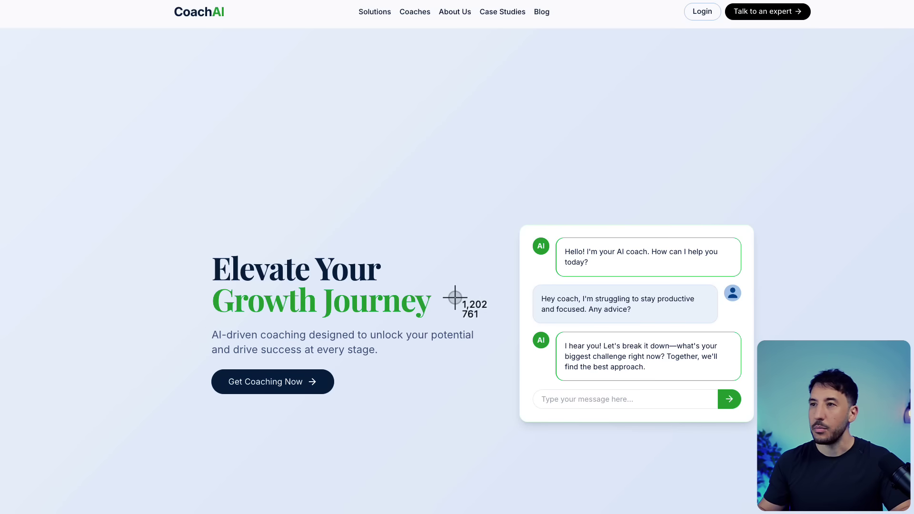
key("Escape")
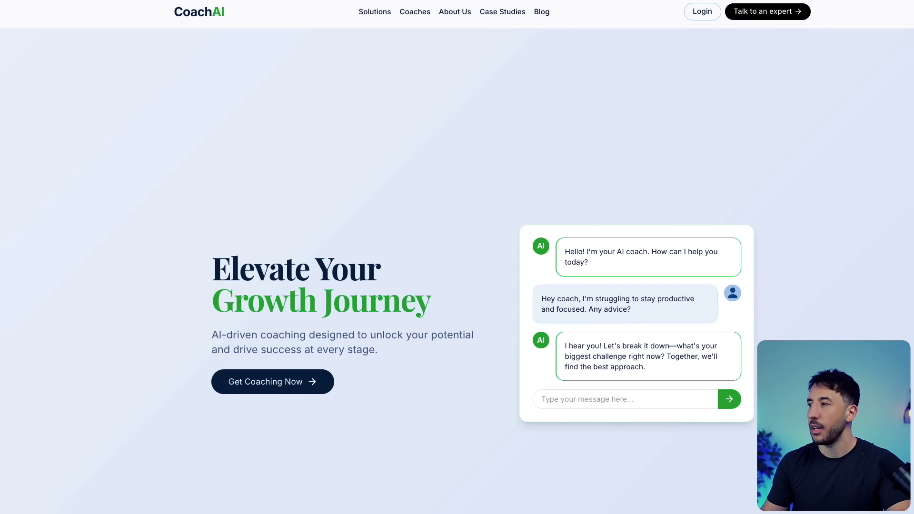
key("ctrl+super+f")
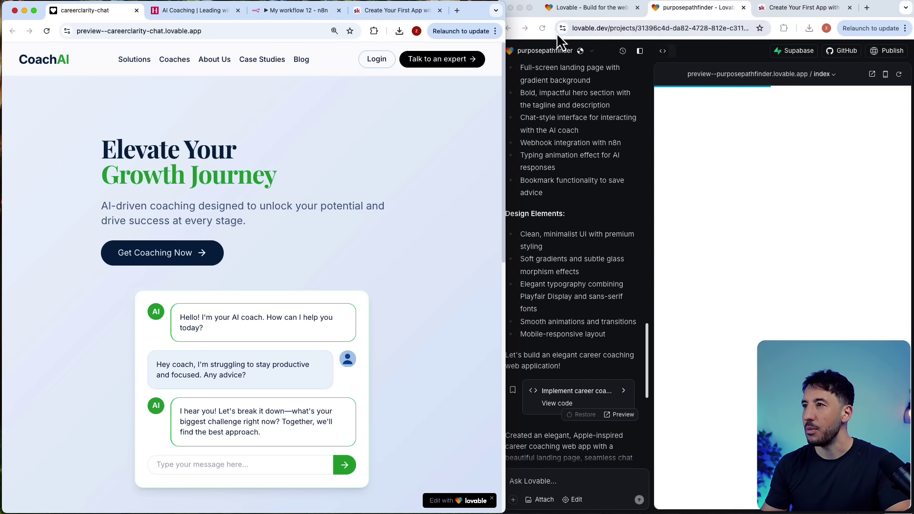
Step: Attach the reference screenshot to the prompt 'ok i want the ui to look like the attached'
left_click_drag(505, 29, 6, 54)
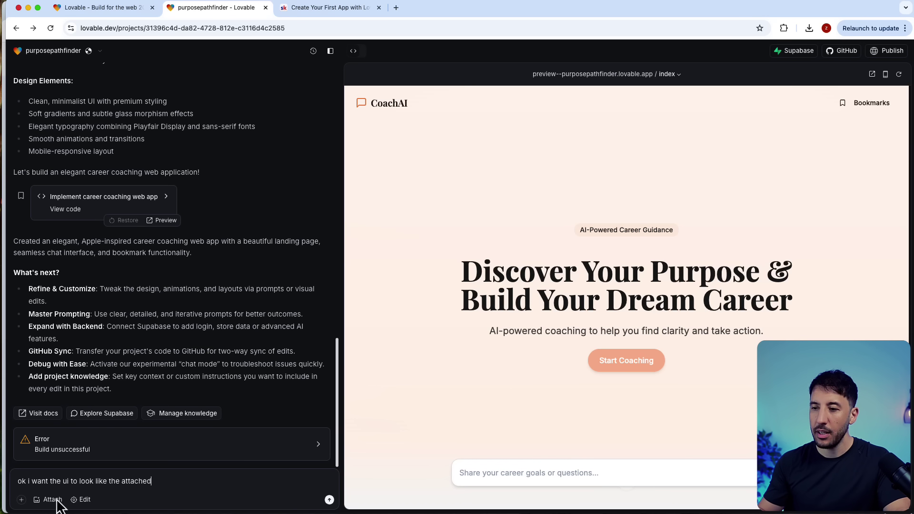
left_click(52, 500)
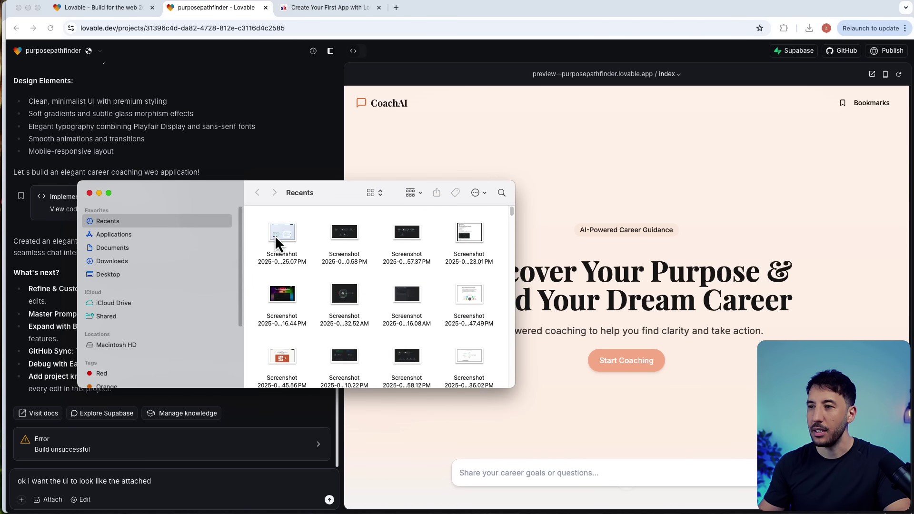
left_click_drag(275, 235, 125, 456)
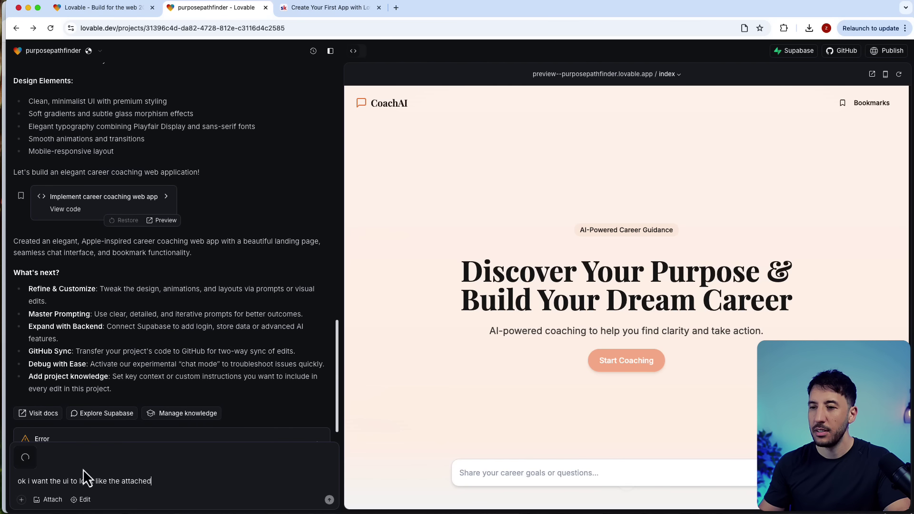
Step: Send the UI-matching prompt and watch Lovable write src/components/Hero.tsx in the code view
key("Return")
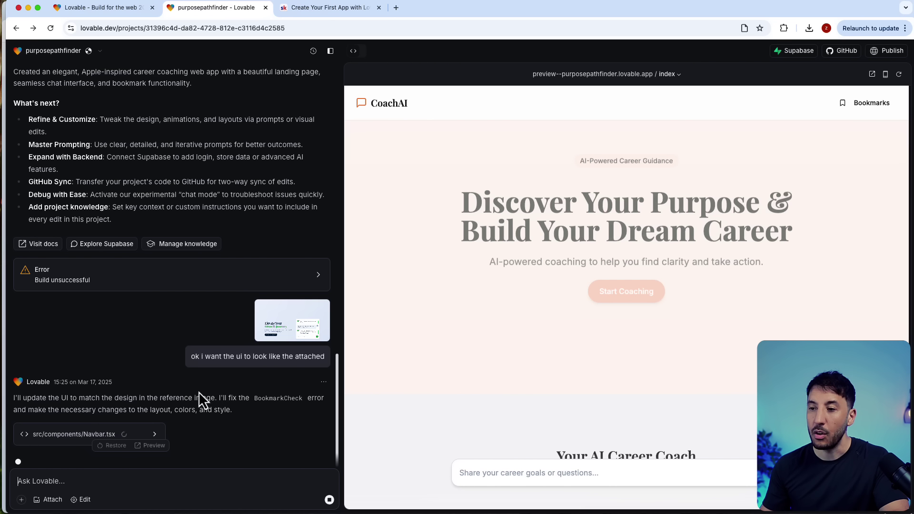
left_click(358, 54)
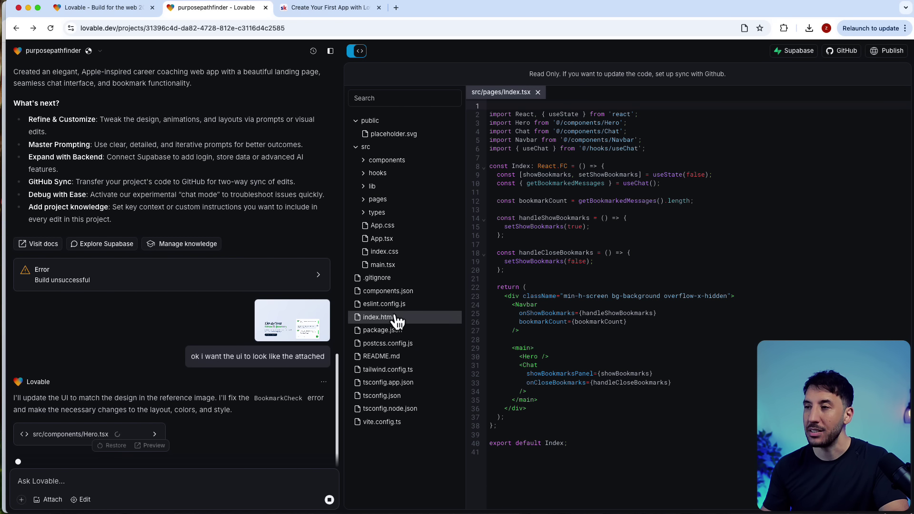
Step: Return to the live preview showing the restyled CoachAI page with new navigation and chat card
left_click(357, 53)
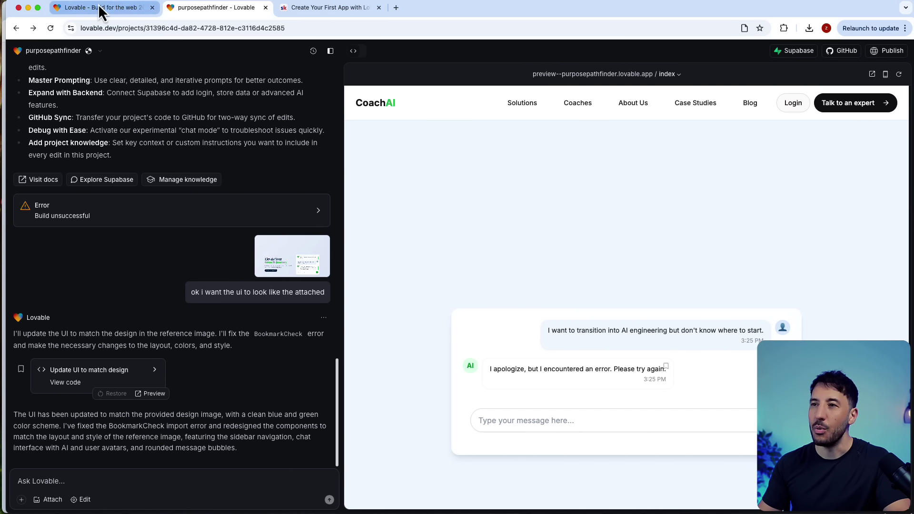
Step: Bring the reference site forward and open its Career Coach AI chat page
key("ctrl+alt+BackSpace")
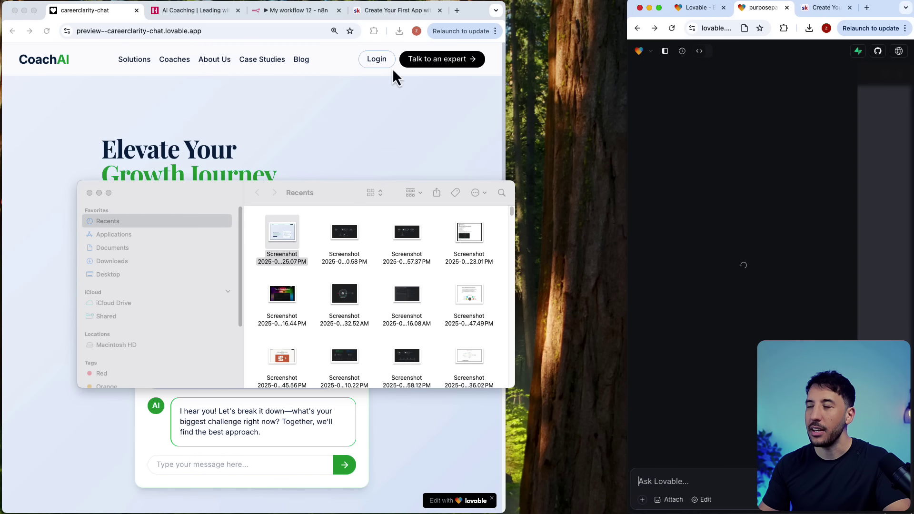
left_click(395, 76)
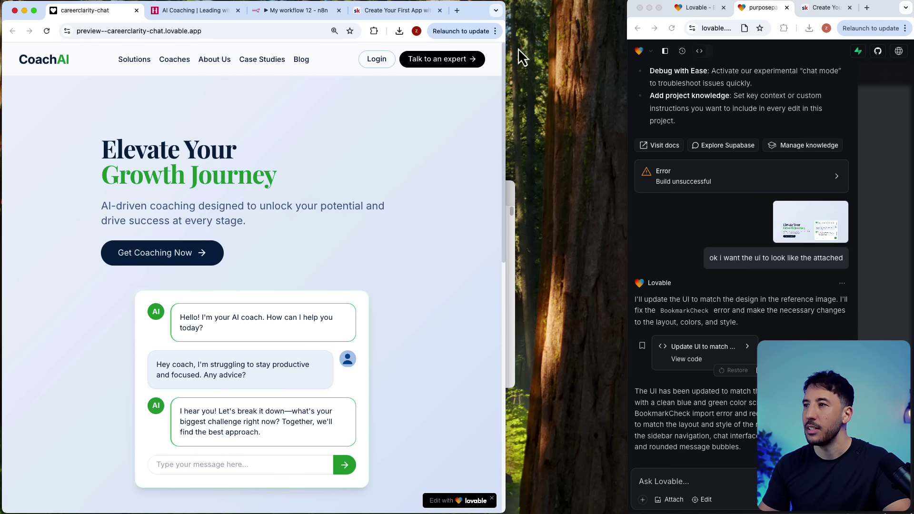
left_click_drag(506, 48, 664, 46)
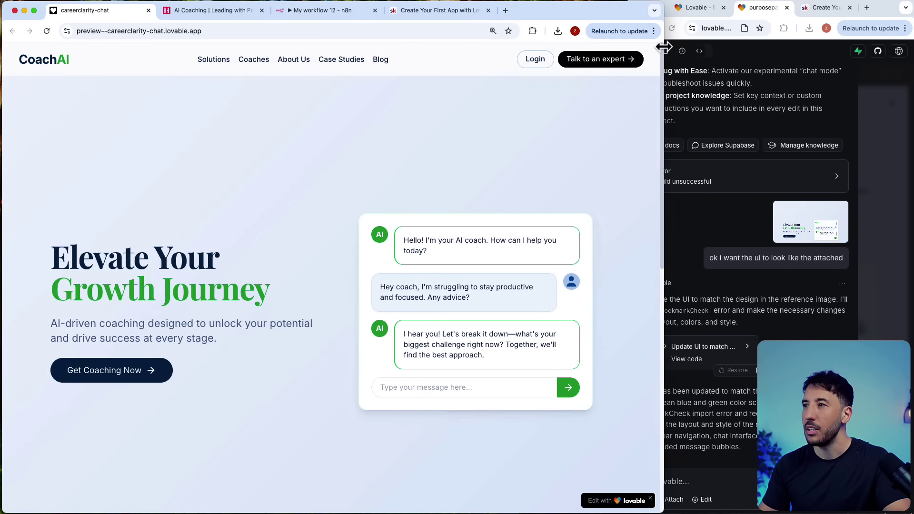
left_click(94, 372)
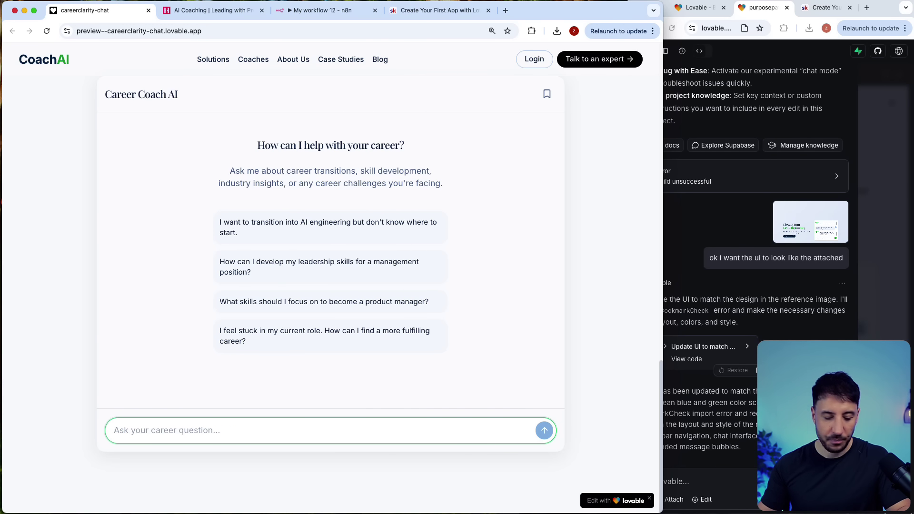
Step: Screenshot the reference chat card and paste it into Lovable's prompt, starting 'i want'
key("super+shift+4")
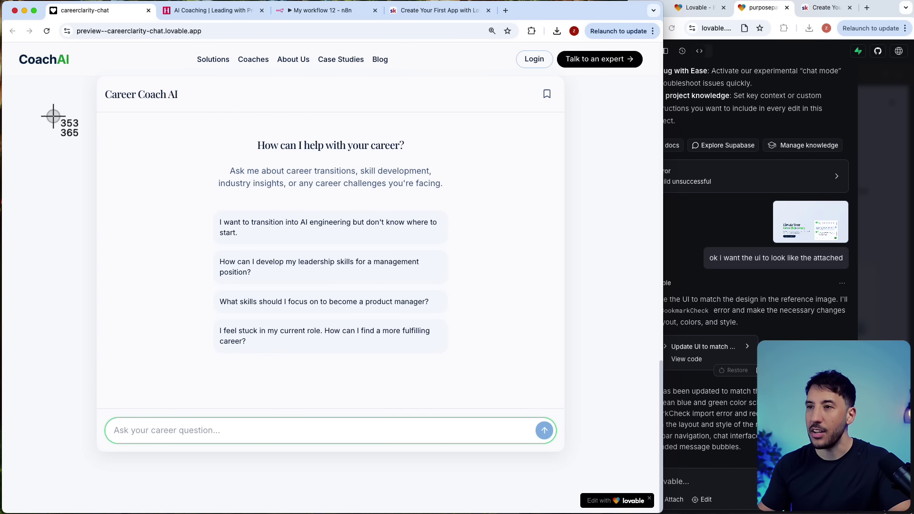
scroll(55, 144, "up", 5)
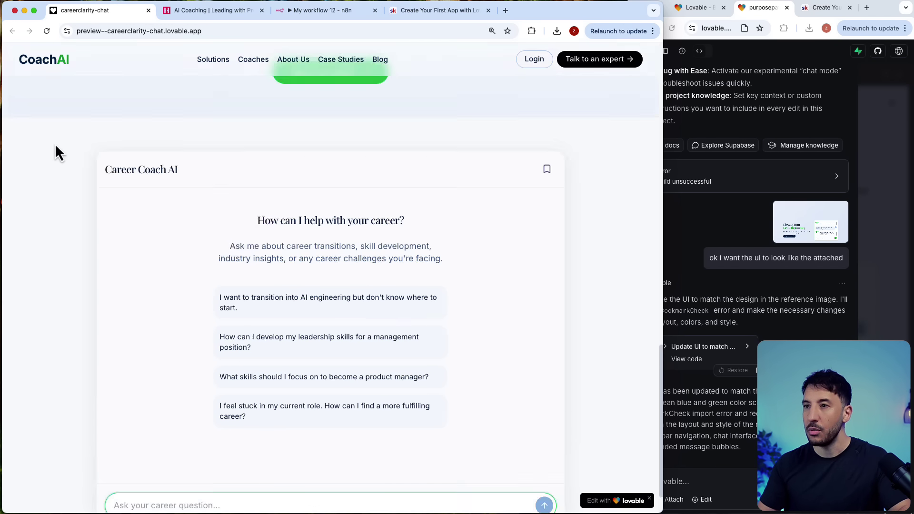
scroll(55, 144, "down", 5)
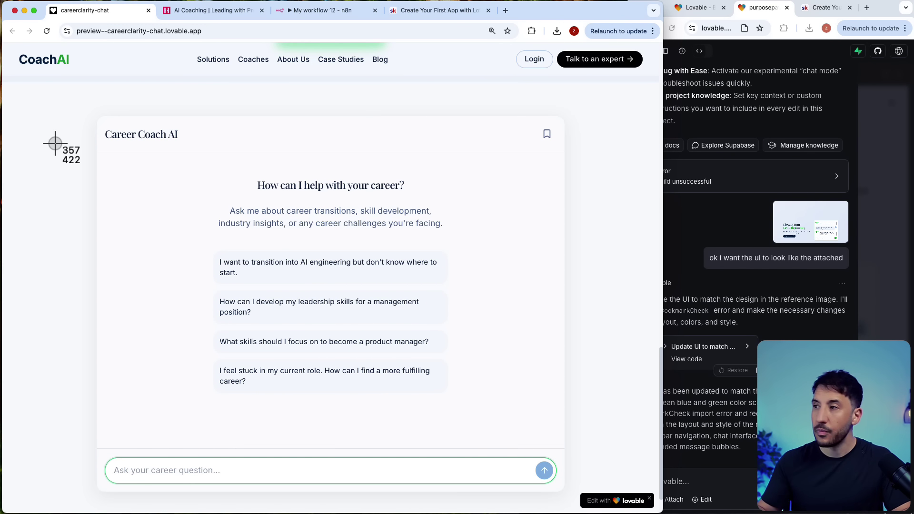
left_click_drag(52, 102, 573, 495)
left_click(704, 481)
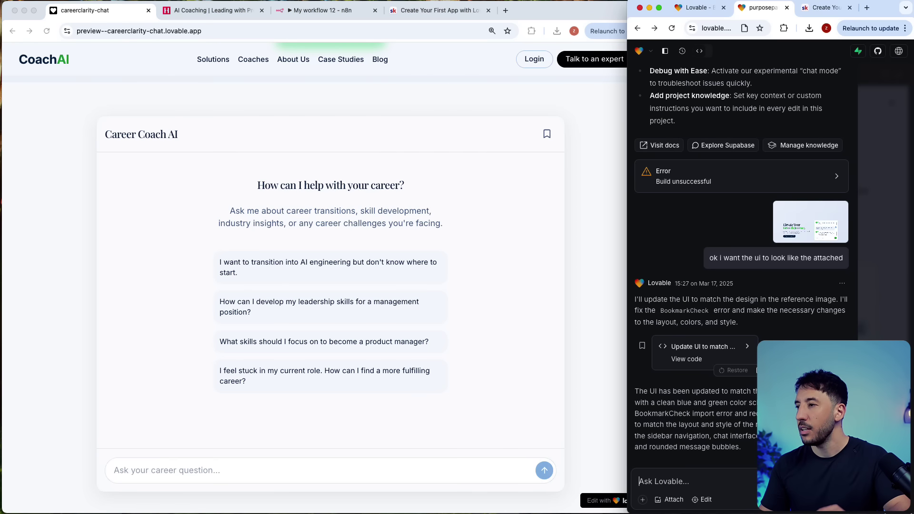
key("ctrl+alt+Return")
key("super+v")
type("i wan")
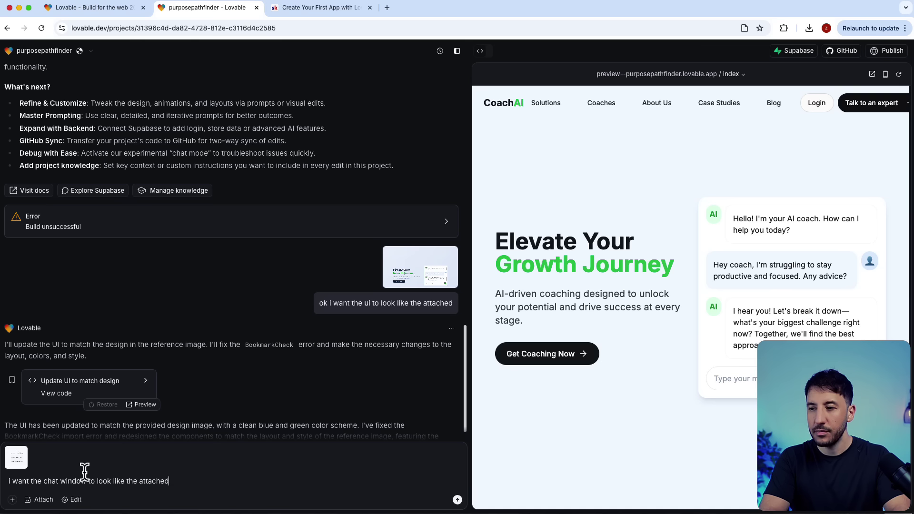
Step: Send the chat-window prompt and compare the restyled chat preview against the attached reference image
key("Return")
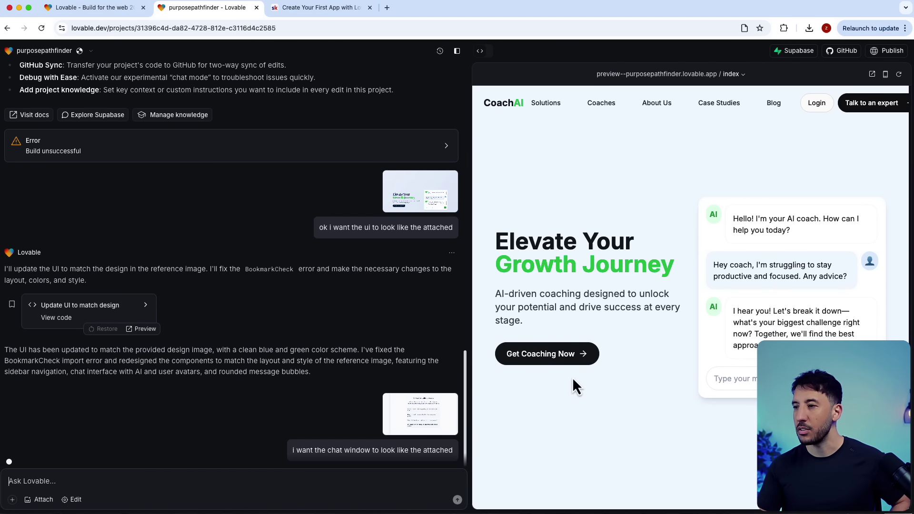
left_click(569, 360)
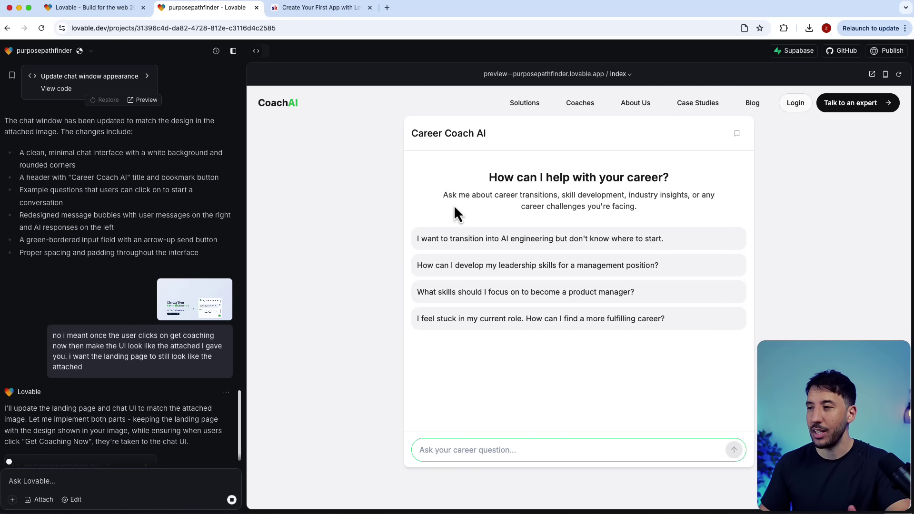
left_click_drag(408, 126, 577, 228)
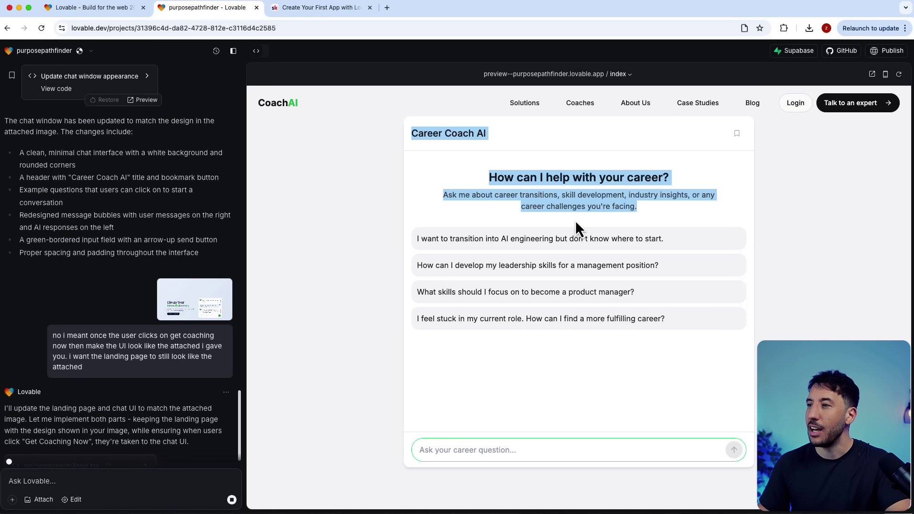
left_click(527, 190)
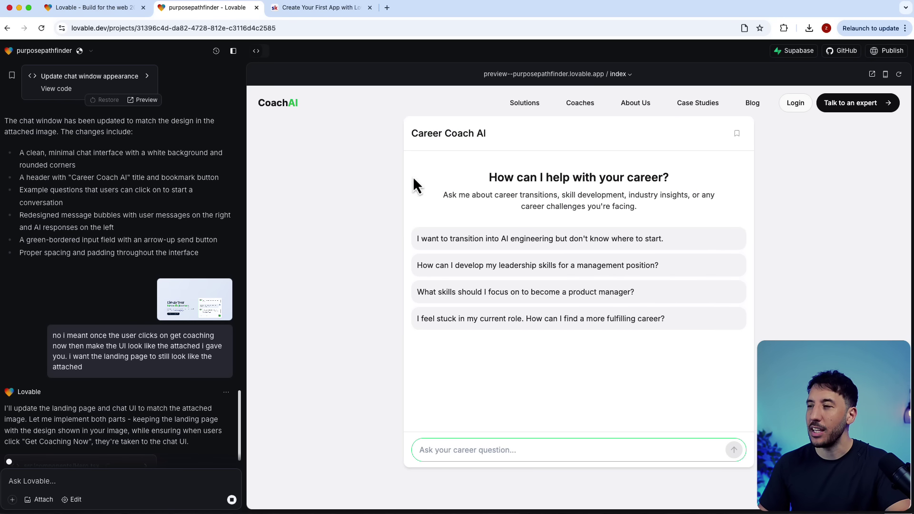
left_click_drag(490, 195, 601, 269)
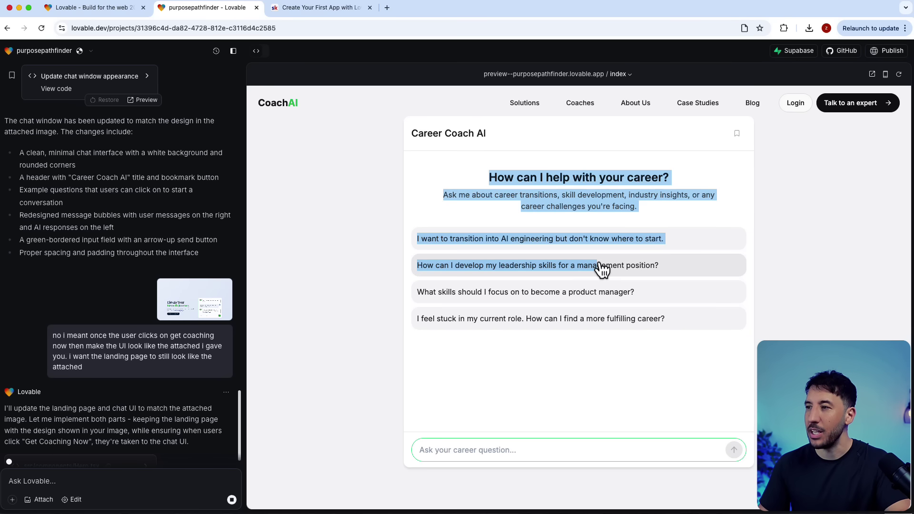
left_click(342, 248)
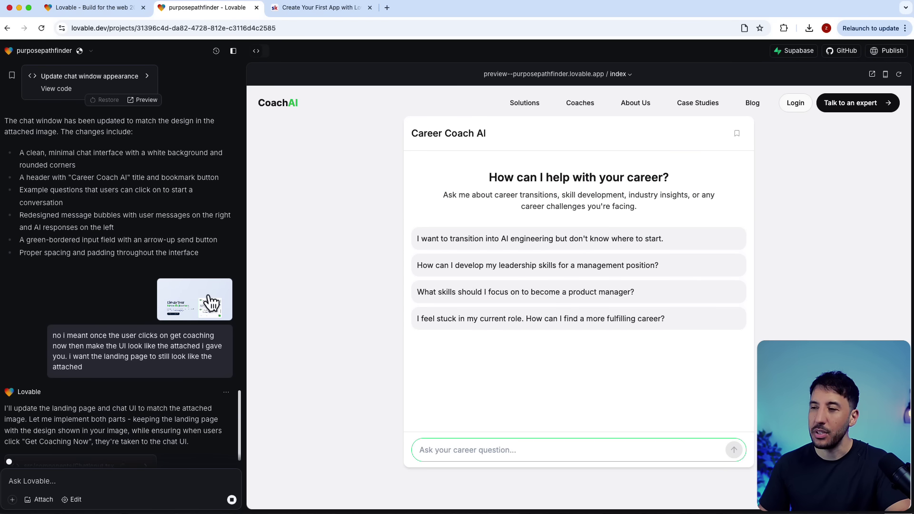
left_click(211, 302)
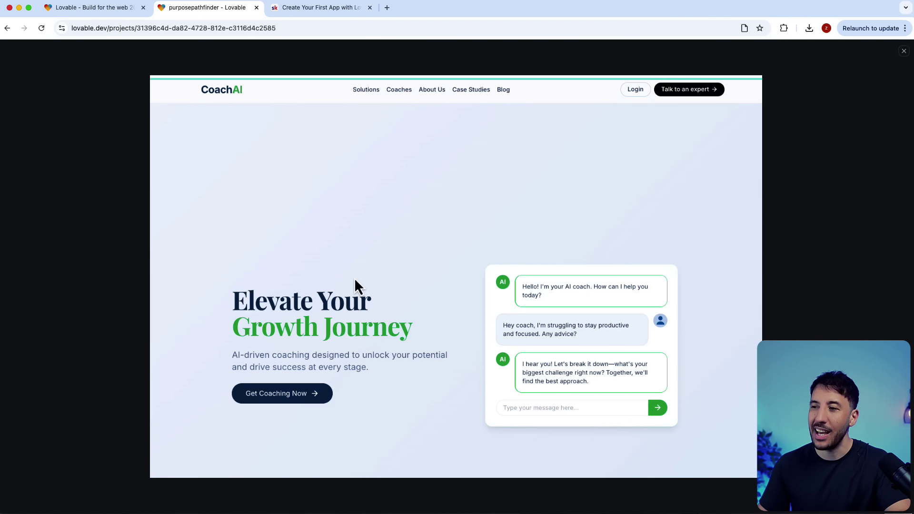
left_click(121, 212)
Step: Verify Get Coaching Now on the Elevate Your Growth Journey page opens the 'Hello! I'm your AI coach.' chat
triple_click(75, 346)
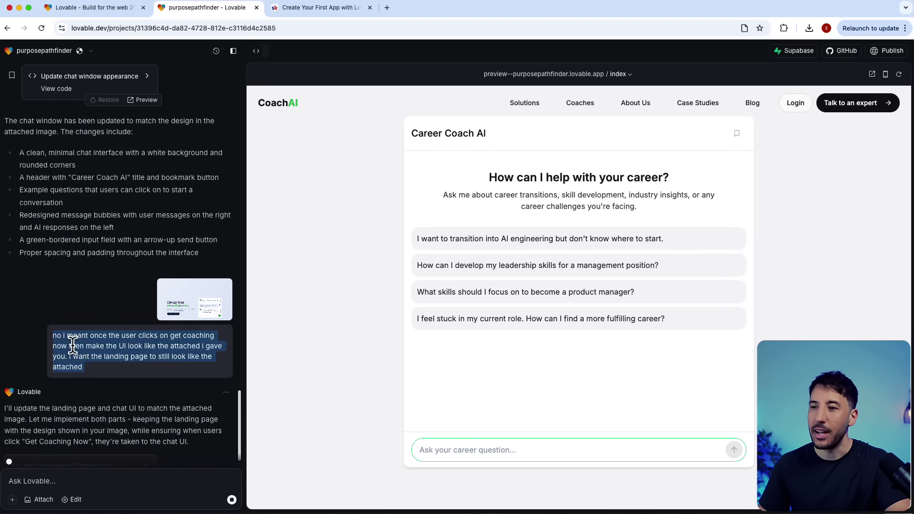
left_click(150, 354)
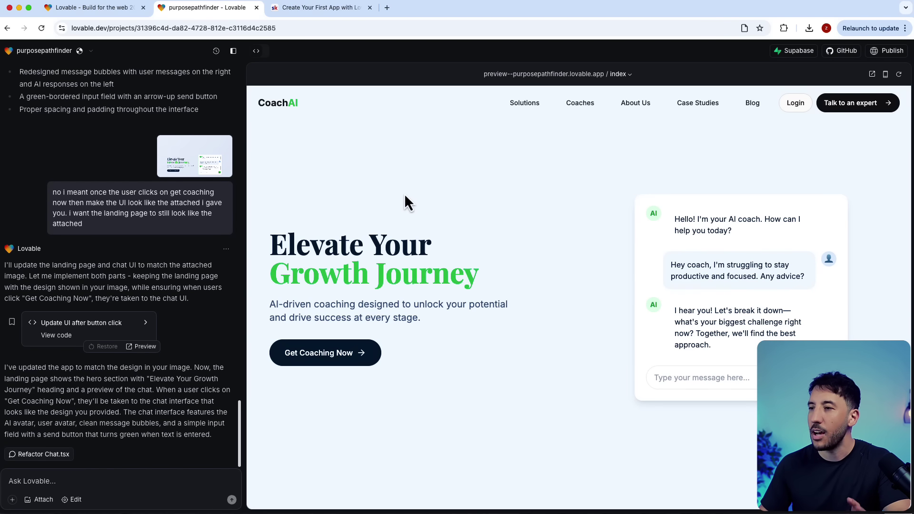
left_click(323, 364)
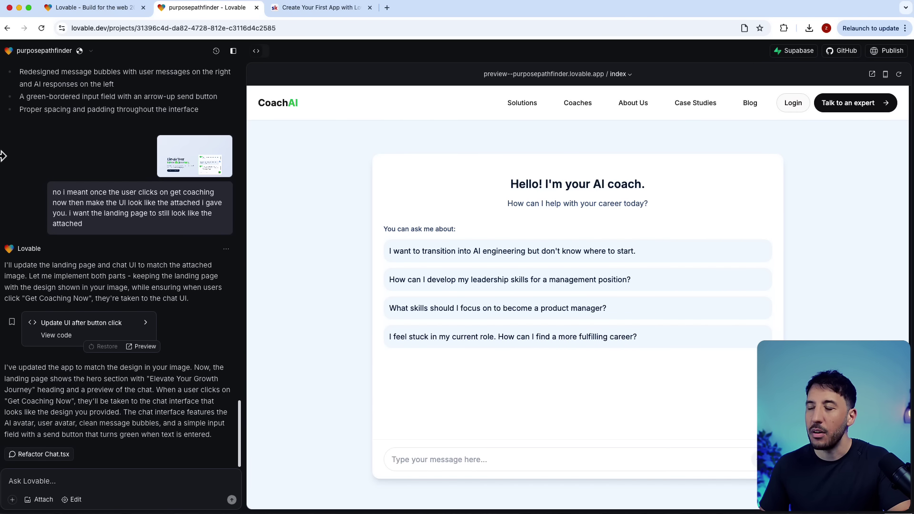
left_click_drag(5, 165, 357, 81)
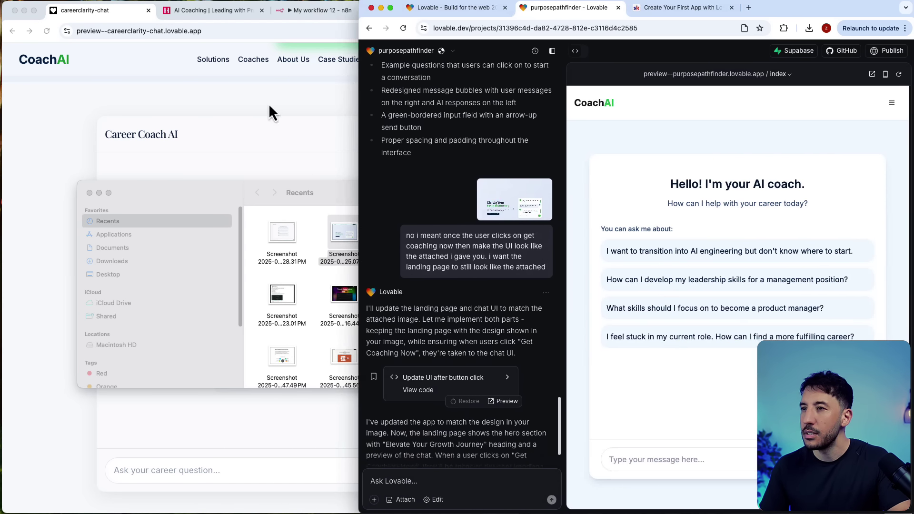
Step: Place n8n's My workflow 12 beside Lovable and check the Webhook's POST coachai test URL
left_click(266, 103)
left_click(305, 16)
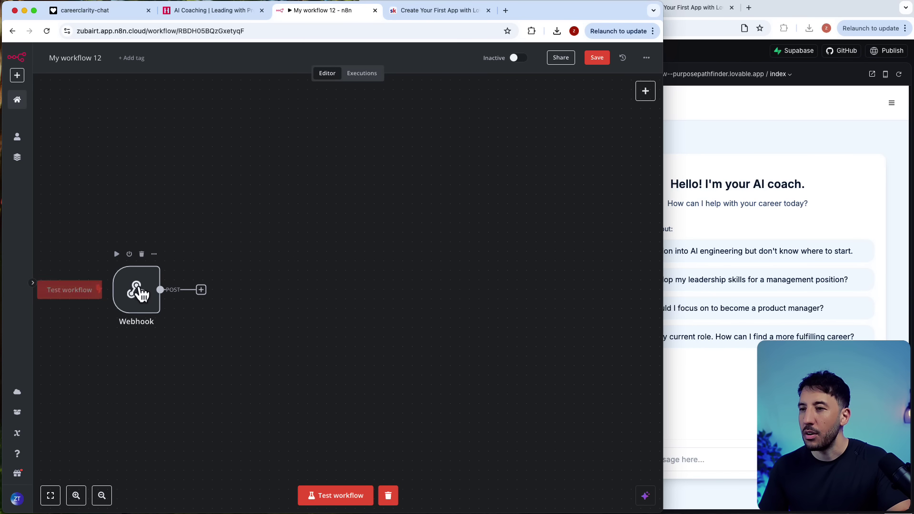
left_click_drag(139, 292, 148, 291)
left_click_drag(661, 288, 354, 279)
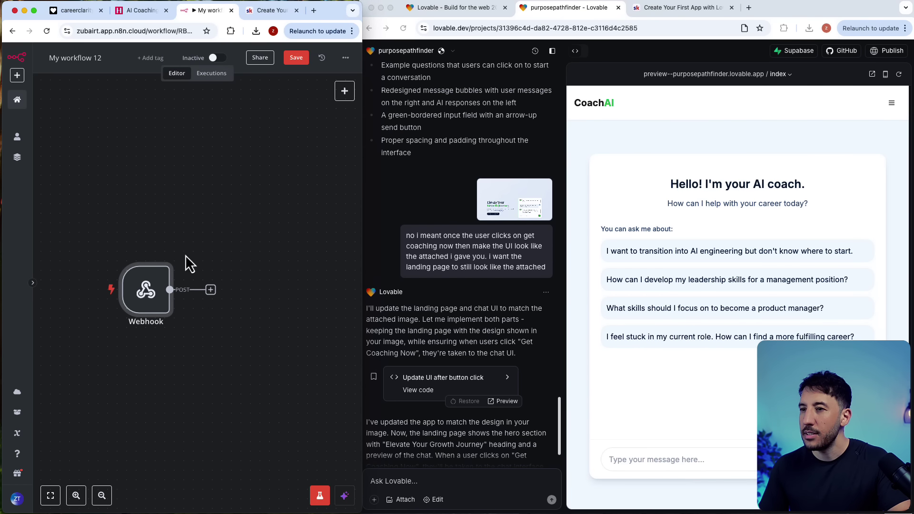
scroll(185, 255, "down", 2)
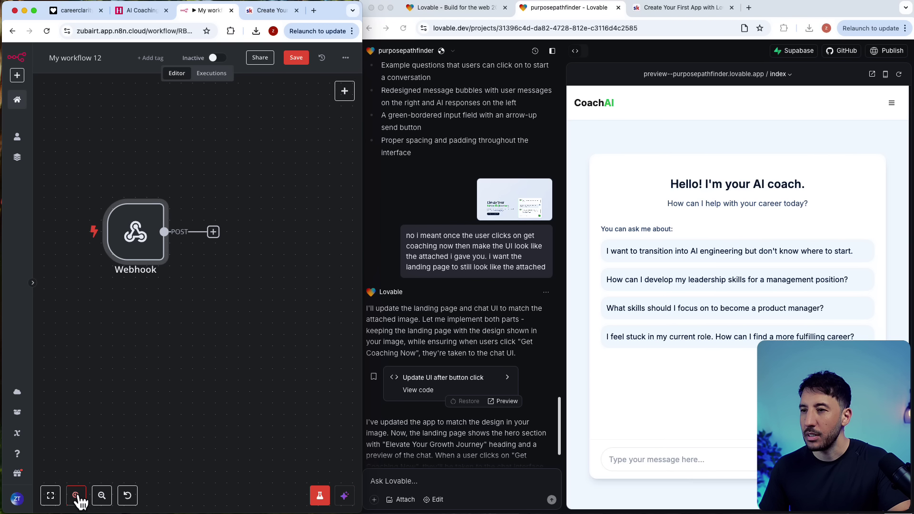
scroll(143, 278, "up", 1)
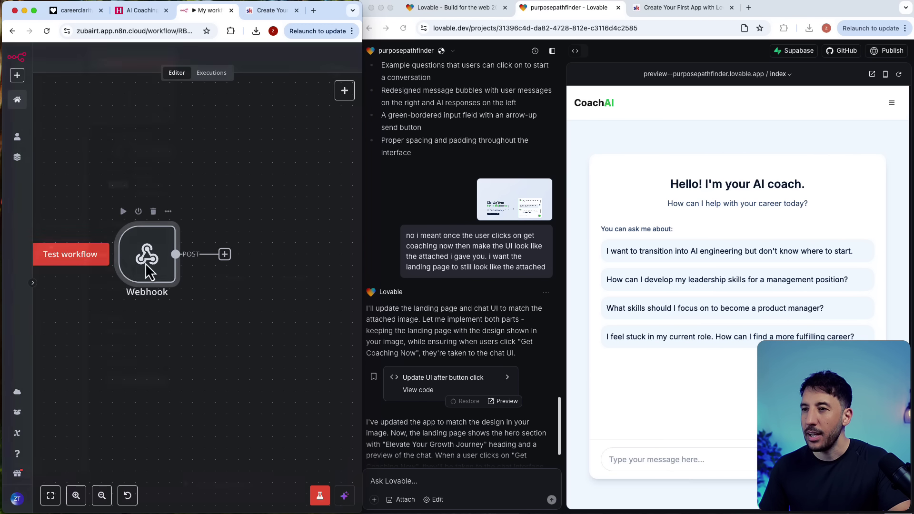
double_click(145, 280)
left_click_drag(175, 215, 292, 218)
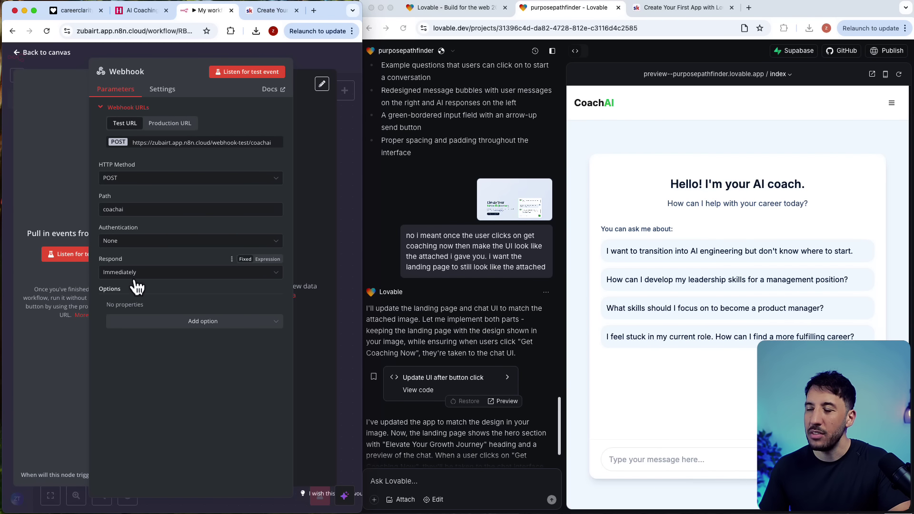
left_click(308, 61)
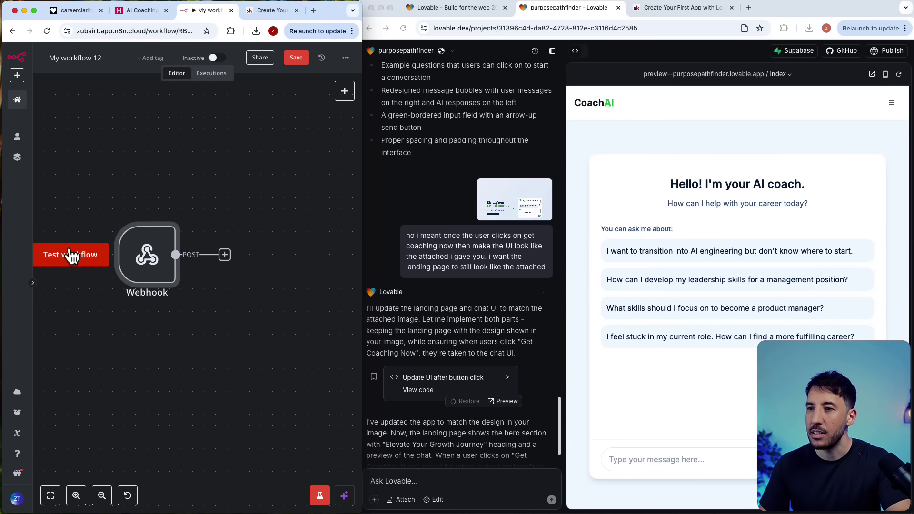
Step: Listen for a test call and send the first suggested AI-engineering question from the CoachAI chat
left_click(66, 255)
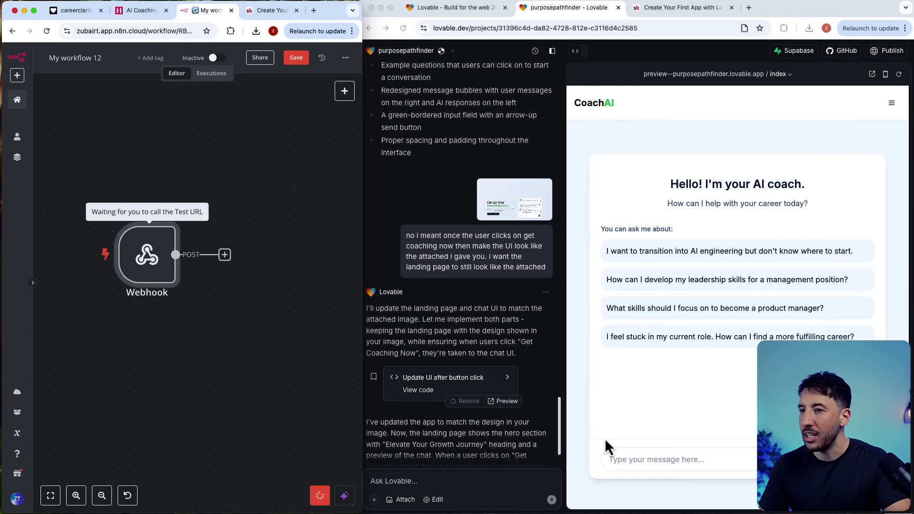
left_click(668, 465)
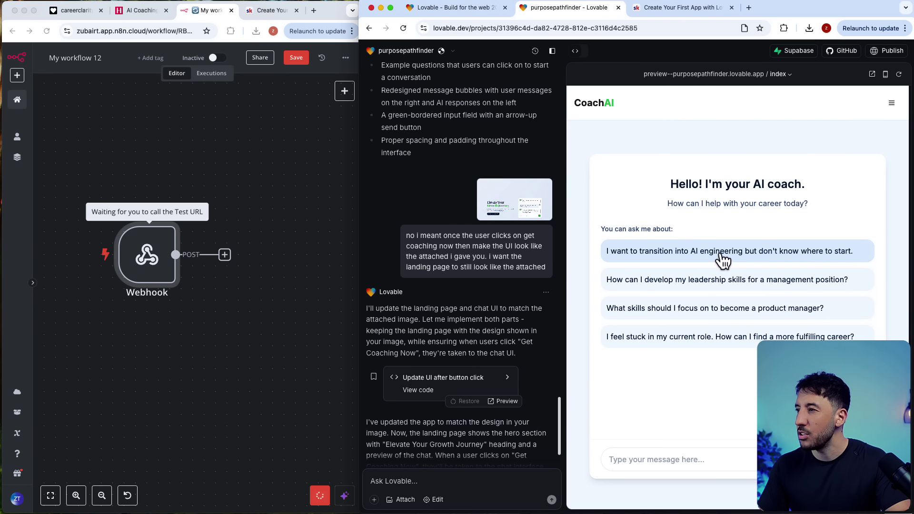
left_click(722, 257)
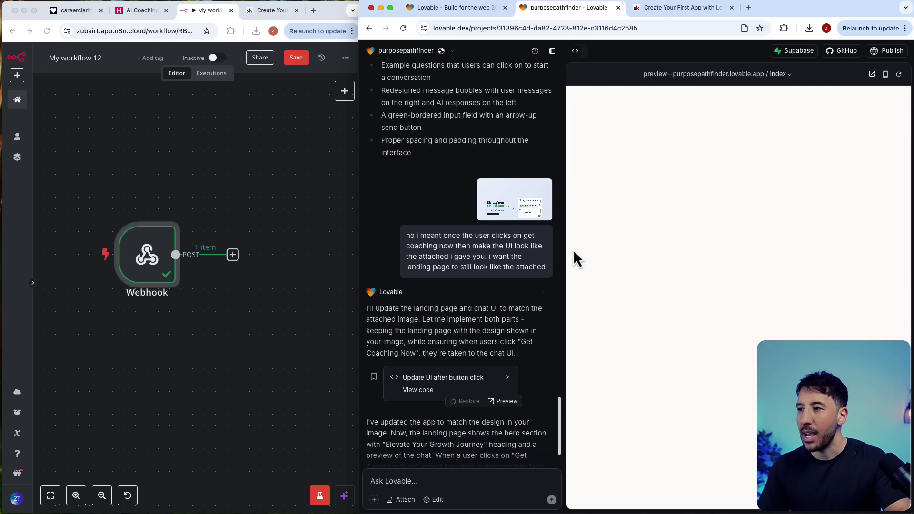
left_click(256, 305)
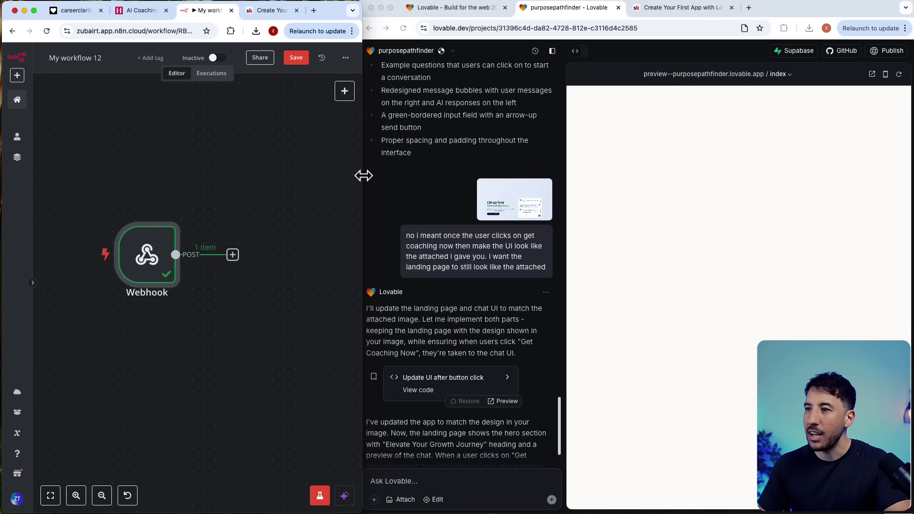
left_click_drag(363, 176, 809, 224)
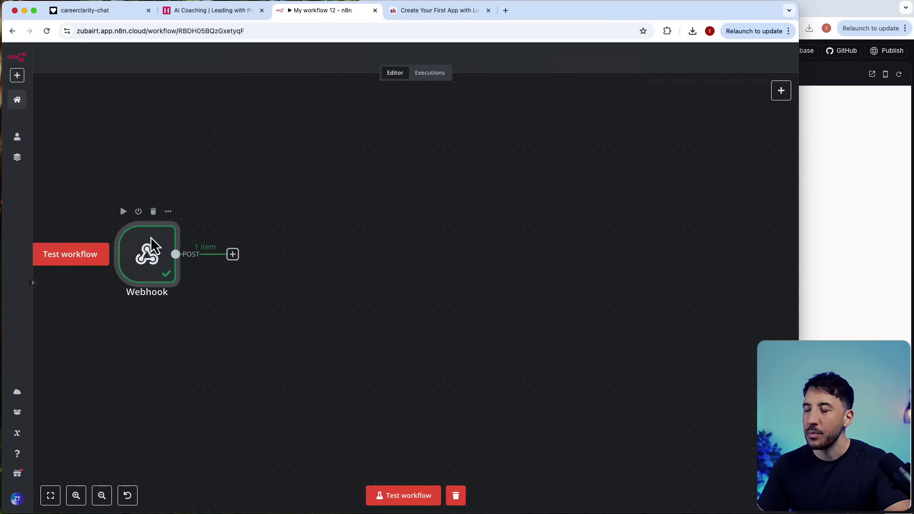
Step: Pin the Webhook's received output whose body holds the AI-engineering transition query
double_click(150, 238)
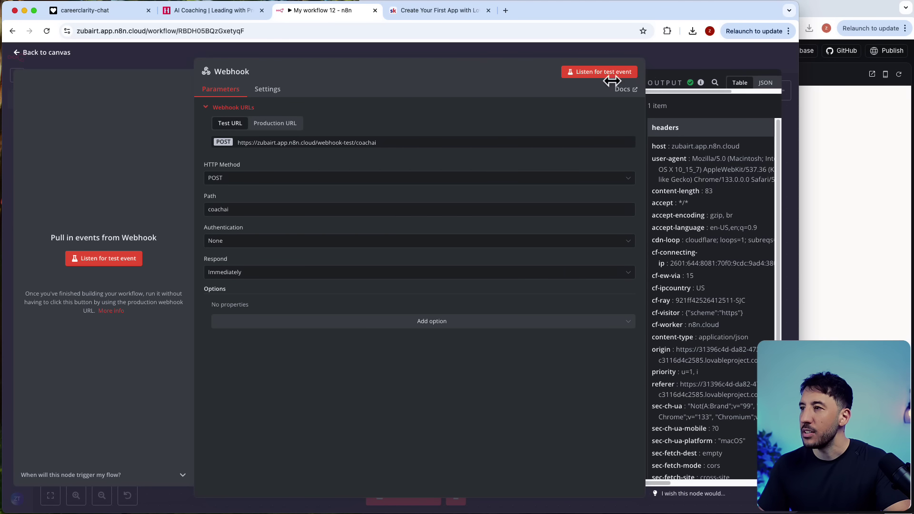
left_click_drag(611, 81, 314, 119)
left_click_drag(797, 167, 911, 174)
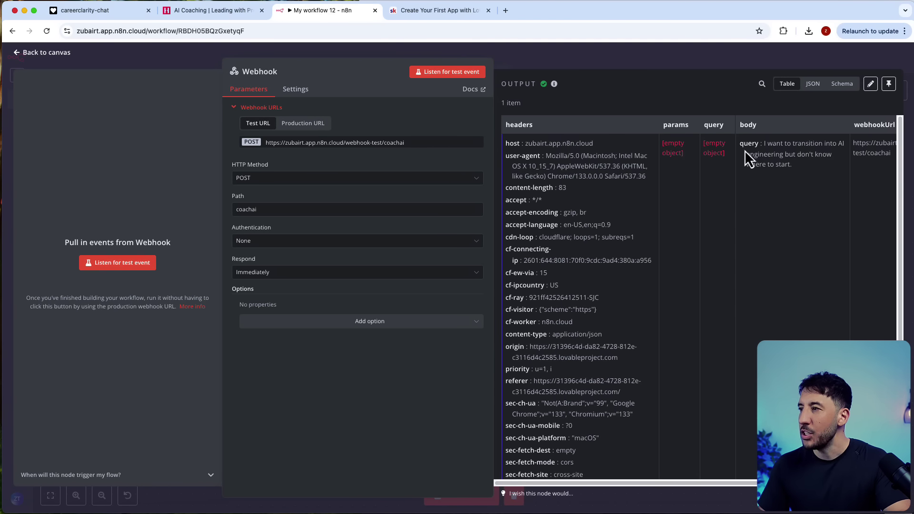
left_click_drag(589, 482, 703, 483)
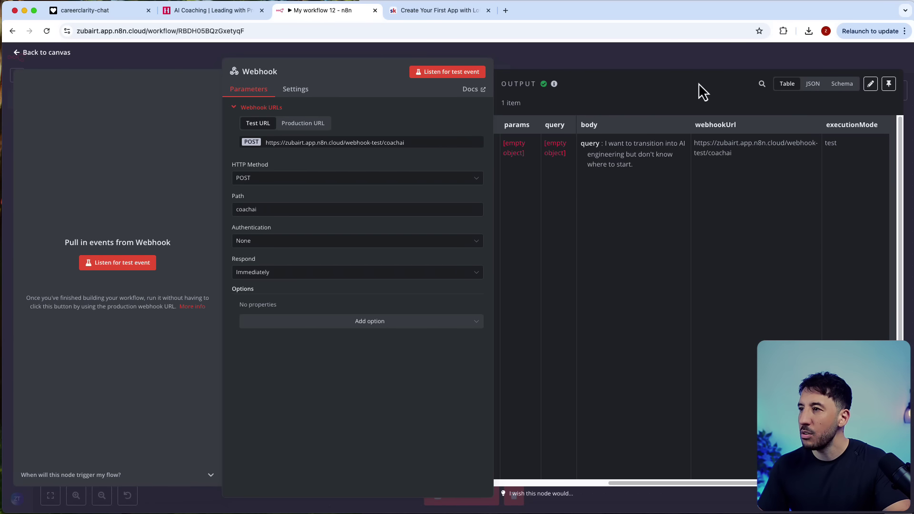
left_click(888, 86)
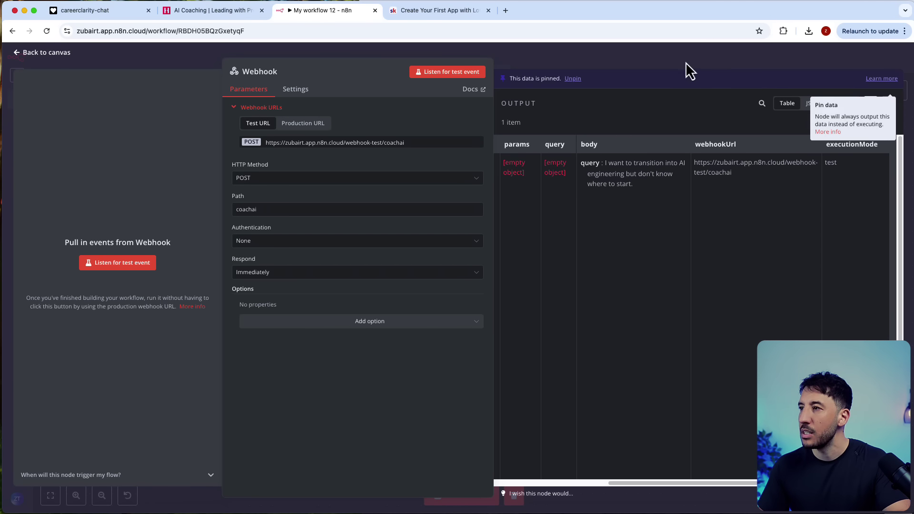
key("Escape")
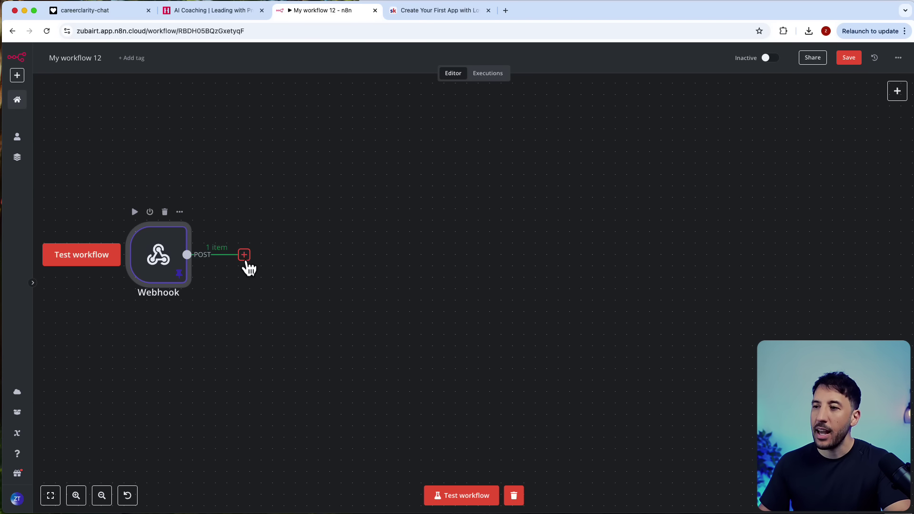
Step: Add an AI Agent node after the Webhook
left_click(244, 256)
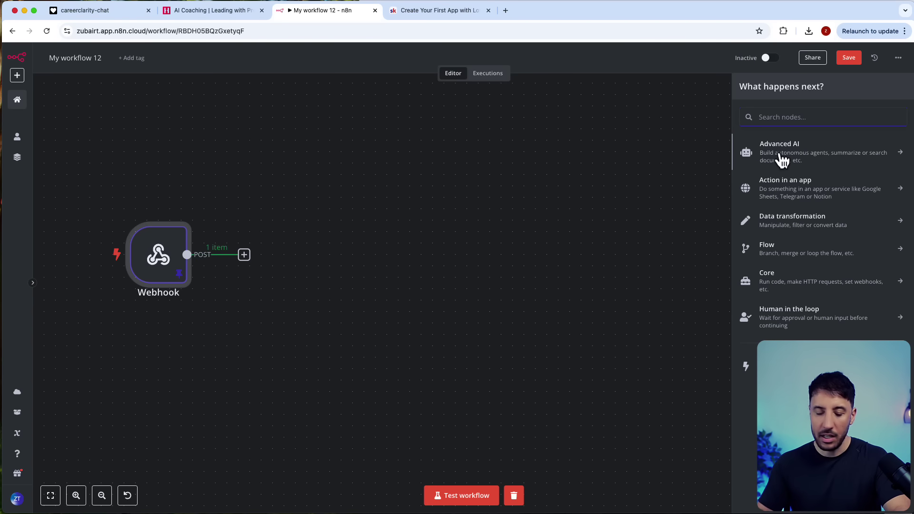
type("ai")
left_click(773, 170)
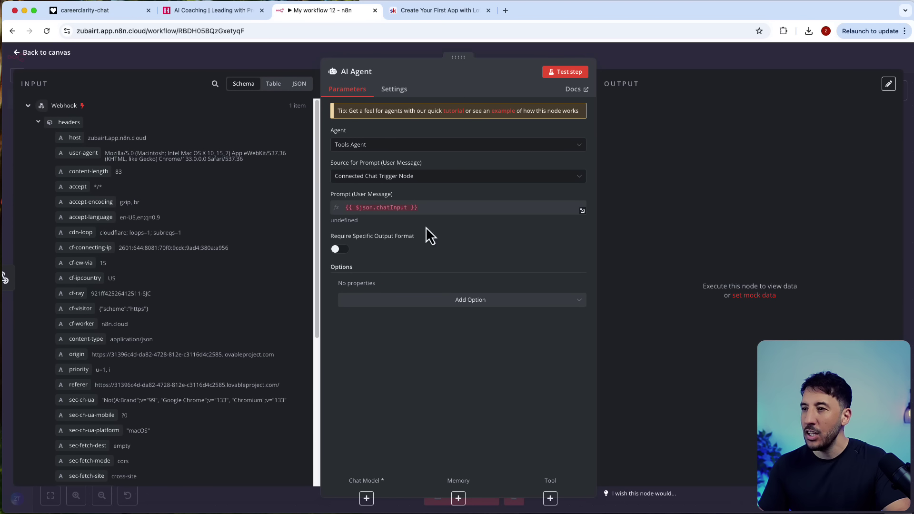
left_click(657, 55)
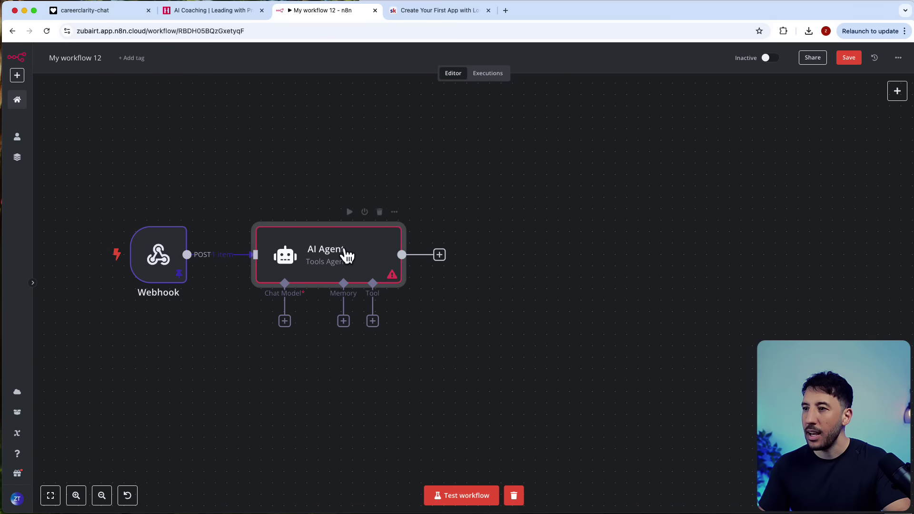
Step: Attach a gpt-4o-mini OpenAI Chat Model to the AI Agent and position it below
left_click(307, 320)
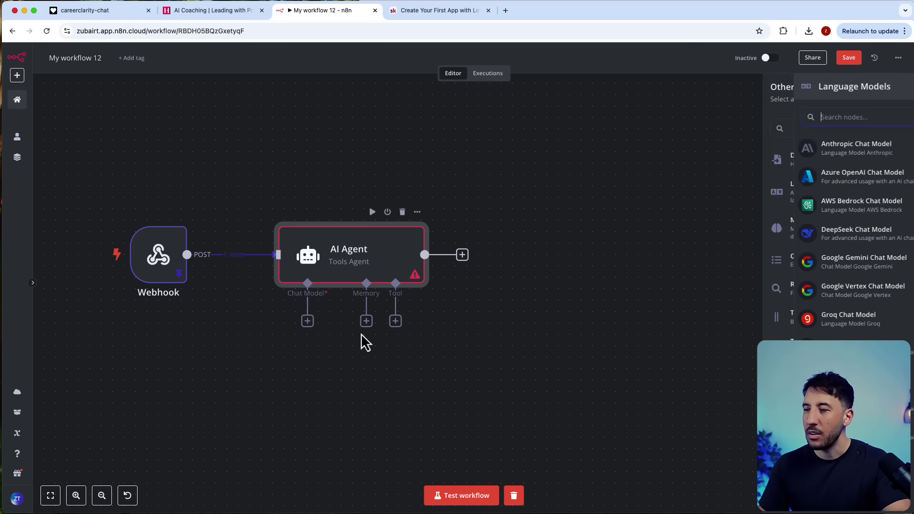
left_click(745, 433)
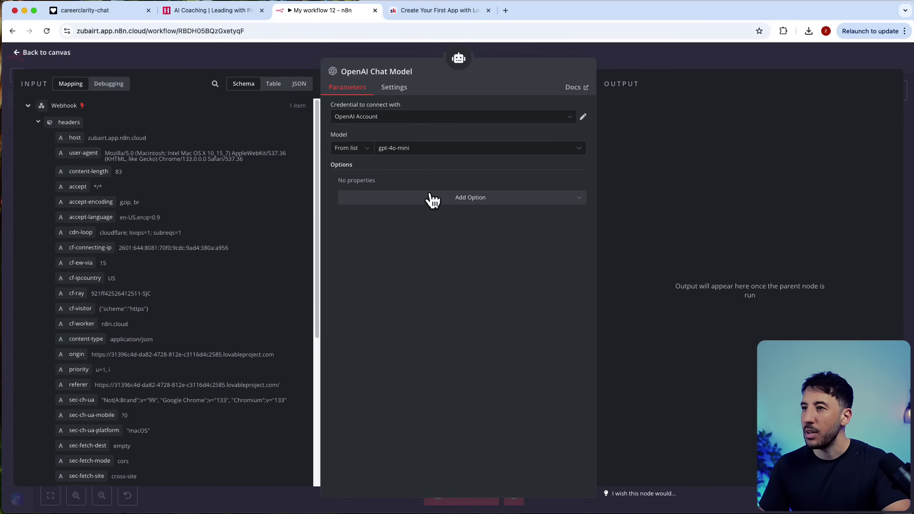
left_click(803, 49)
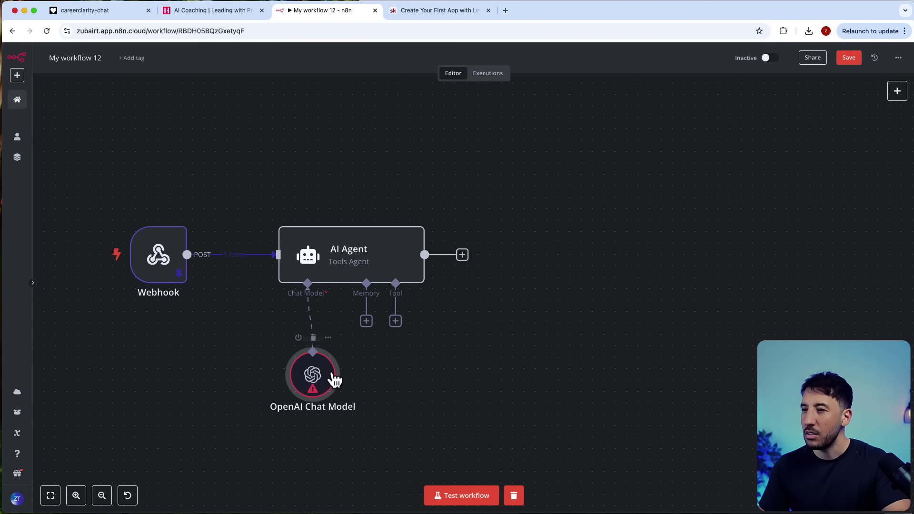
left_click_drag(333, 379, 252, 379)
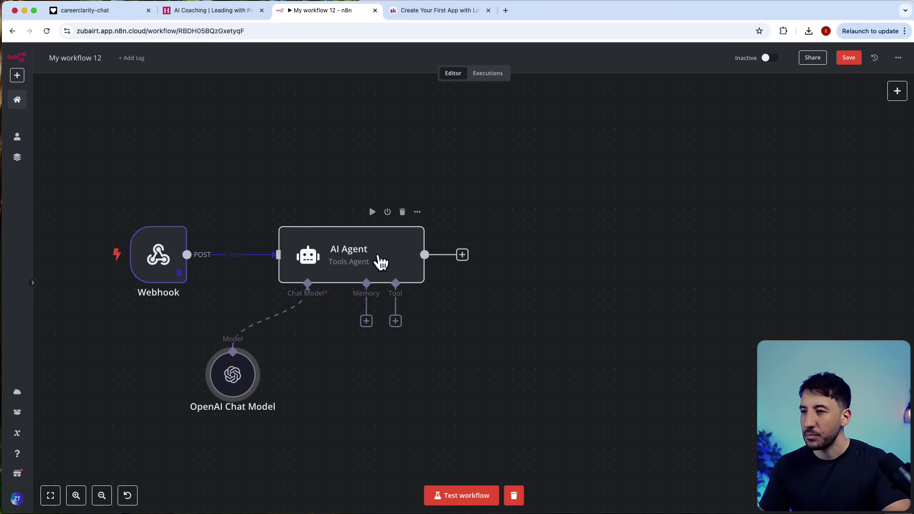
Step: Set the AI Agent's prompt source to Define below, using {{ $json.body.query }} from the webhook
double_click(381, 259)
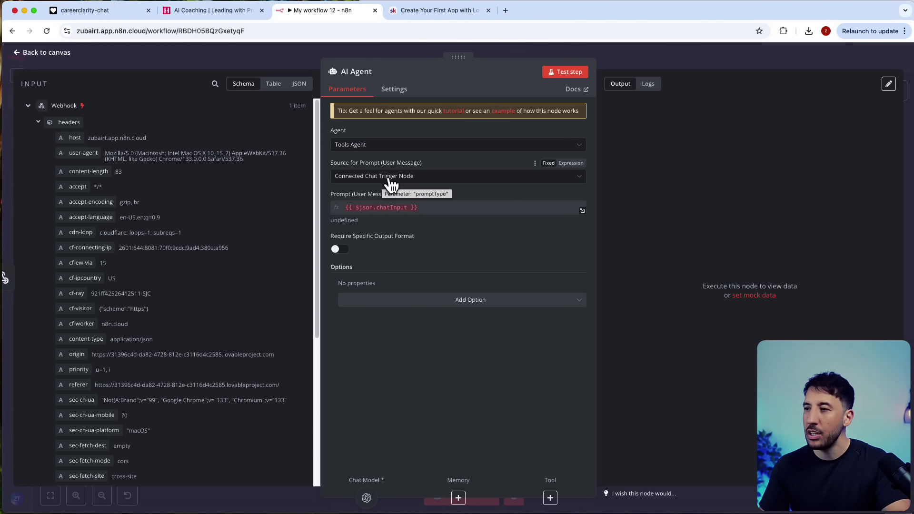
left_click(389, 177)
left_click(373, 225)
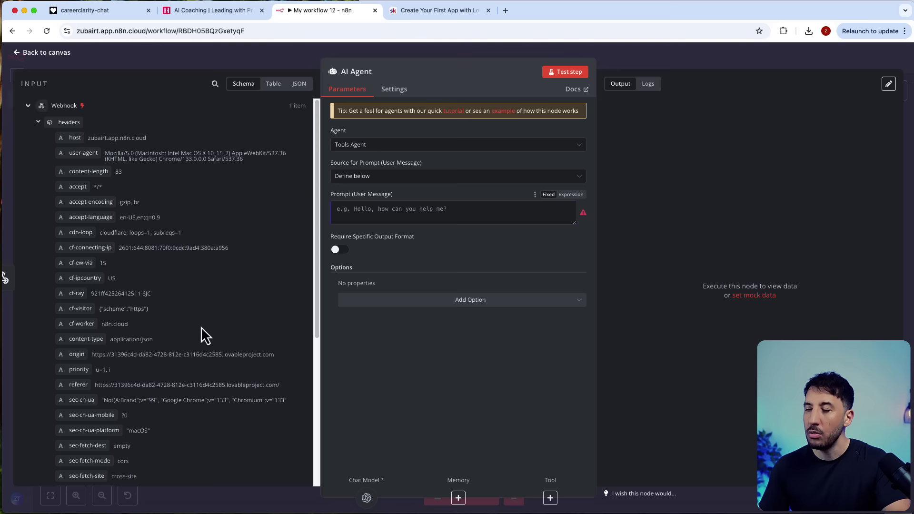
scroll(200, 329, "down", 5)
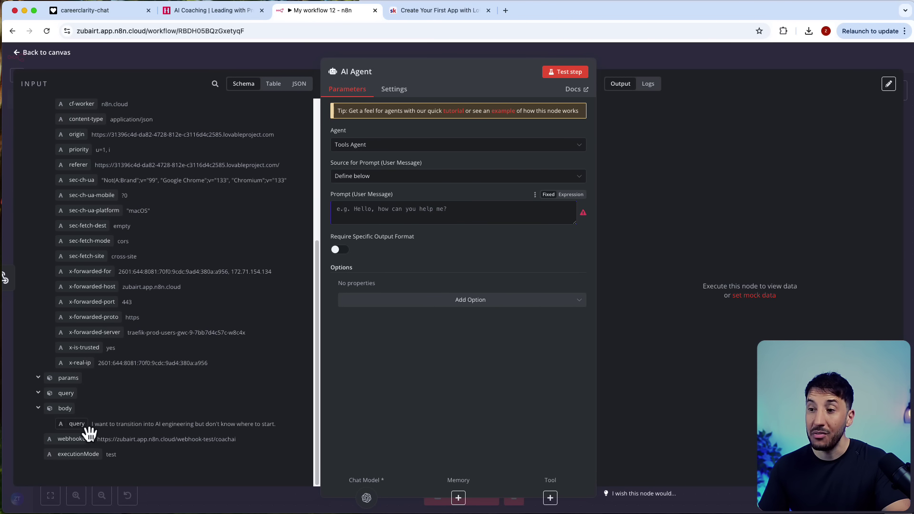
scroll(108, 347, "up", 5)
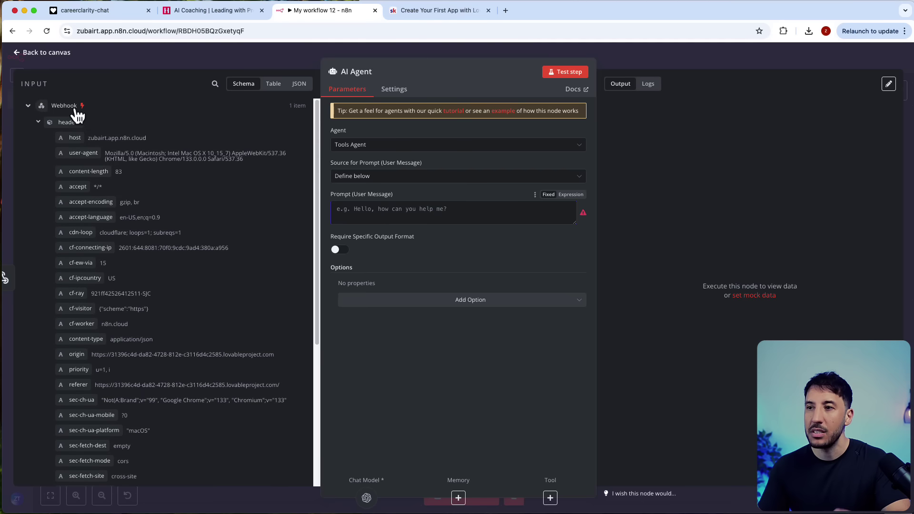
scroll(105, 325, "down", 4)
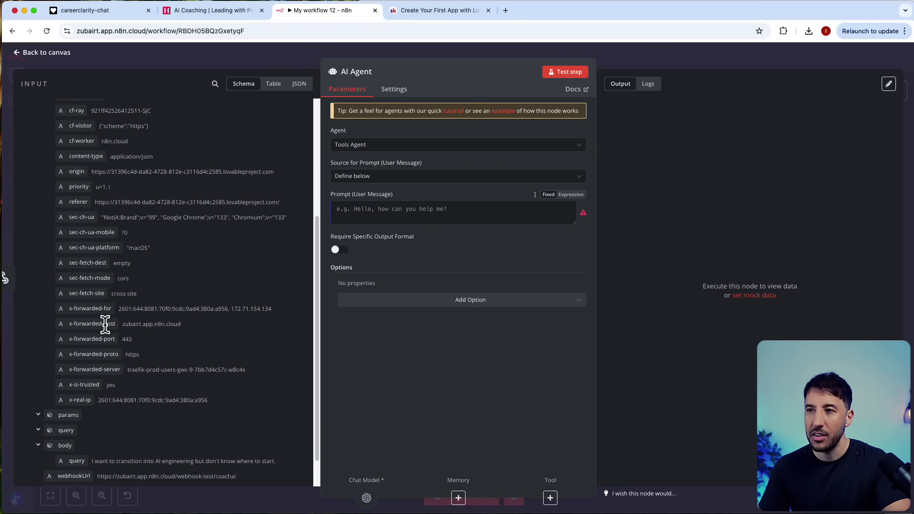
scroll(109, 331, "down", 1)
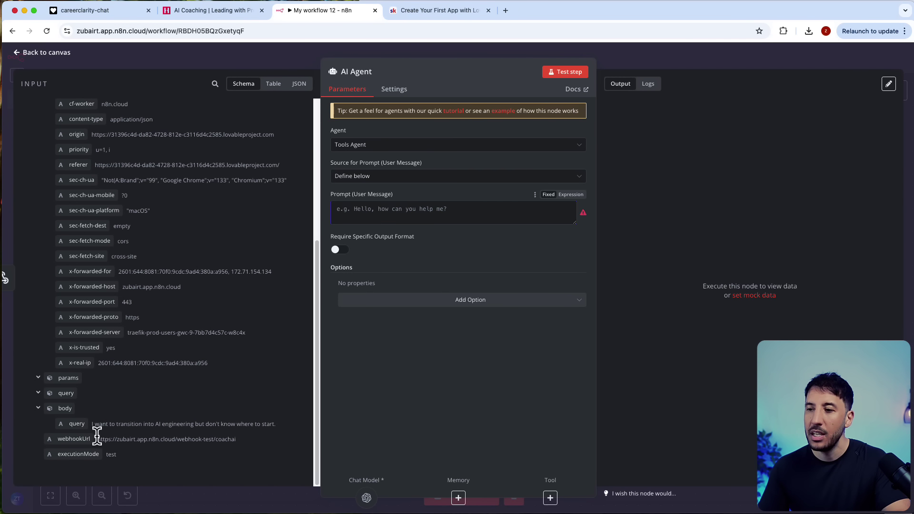
left_click_drag(85, 430, 401, 220)
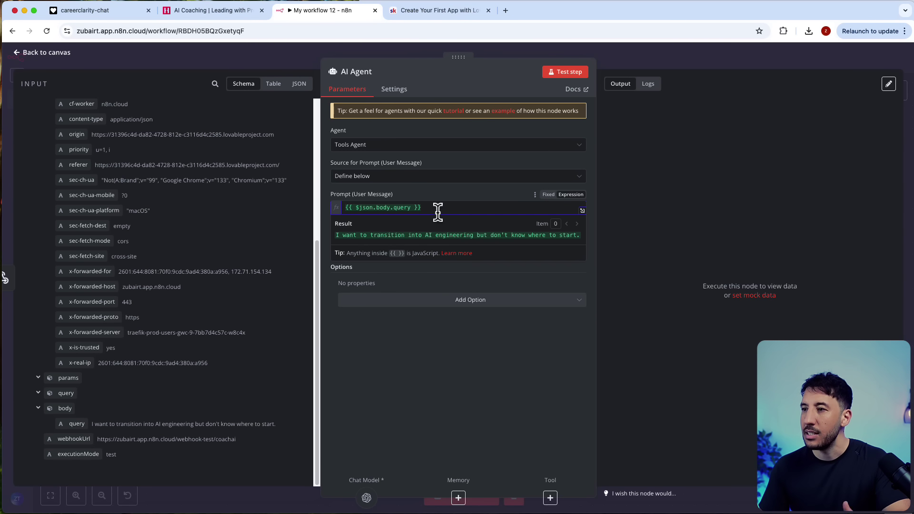
left_click(489, 282)
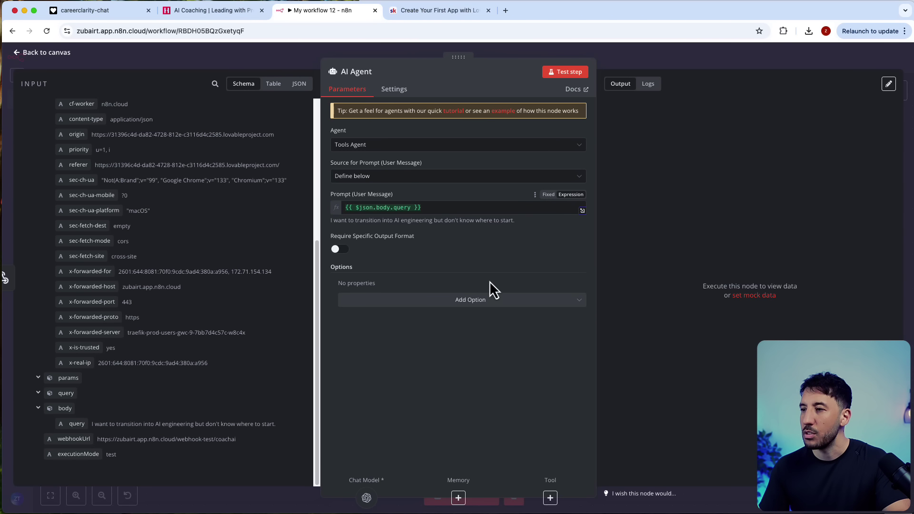
Step: Add a default system message to the AI Agent, then start a test run of the workflow
left_click(477, 305)
left_click(468, 324)
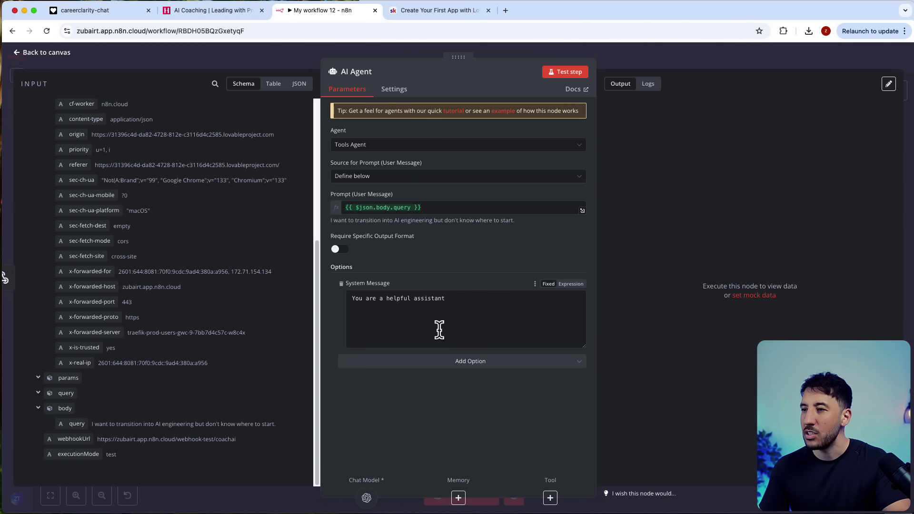
left_click(676, 52)
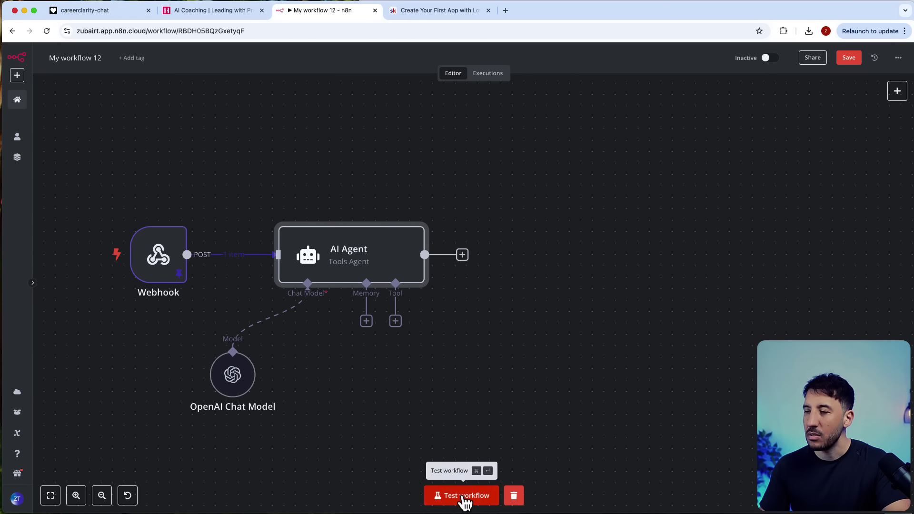
left_click(465, 496)
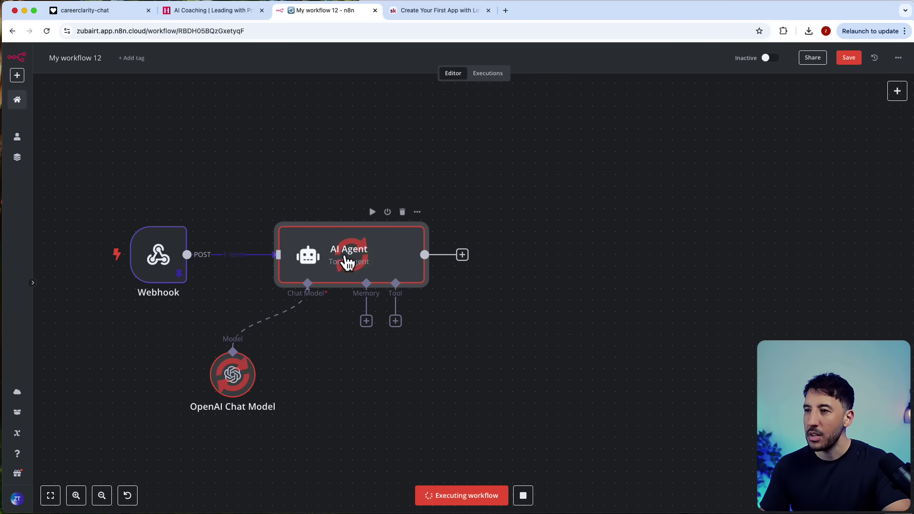